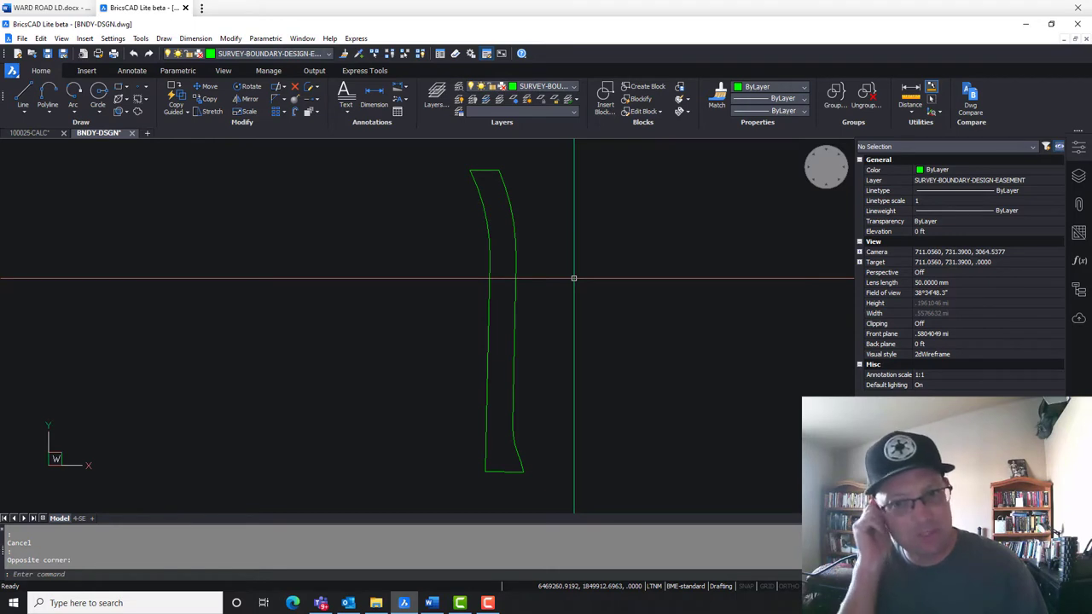
Switch to the 100025-CALC drawing and examine the overall subdivision layout and Future Ward Road along its east side
mouse_move(522, 463)
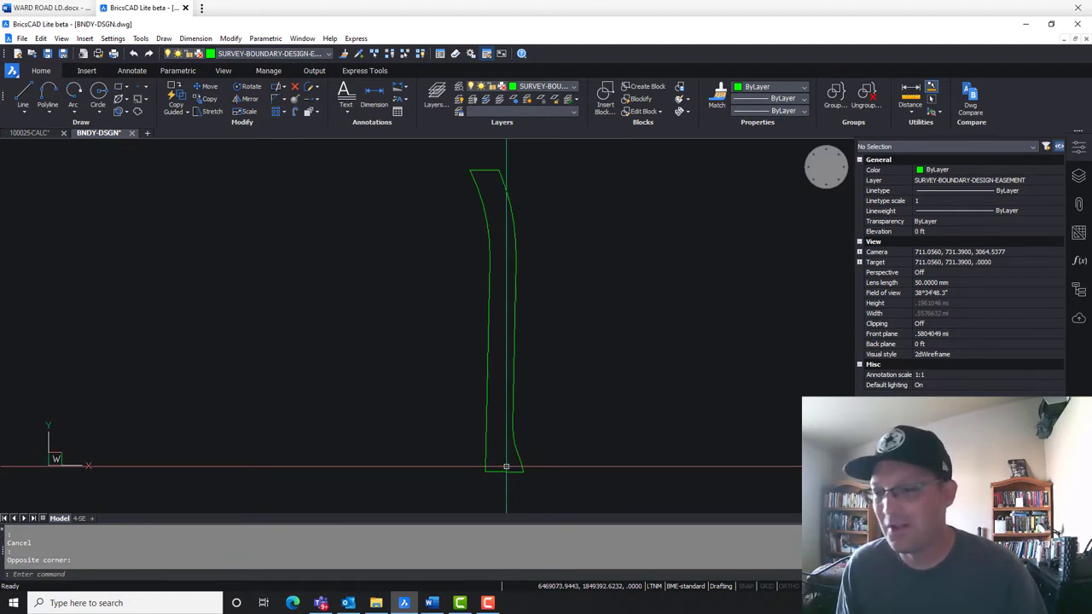
click(28, 133)
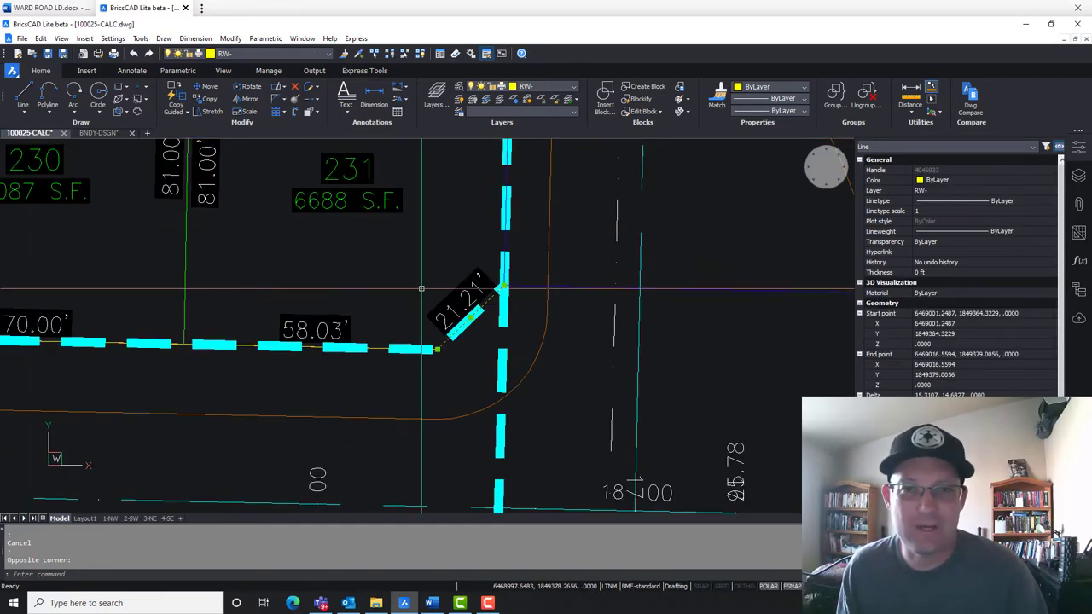
scroll(392, 273, down, 3)
key(Escape)
scroll(391, 273, down, 3)
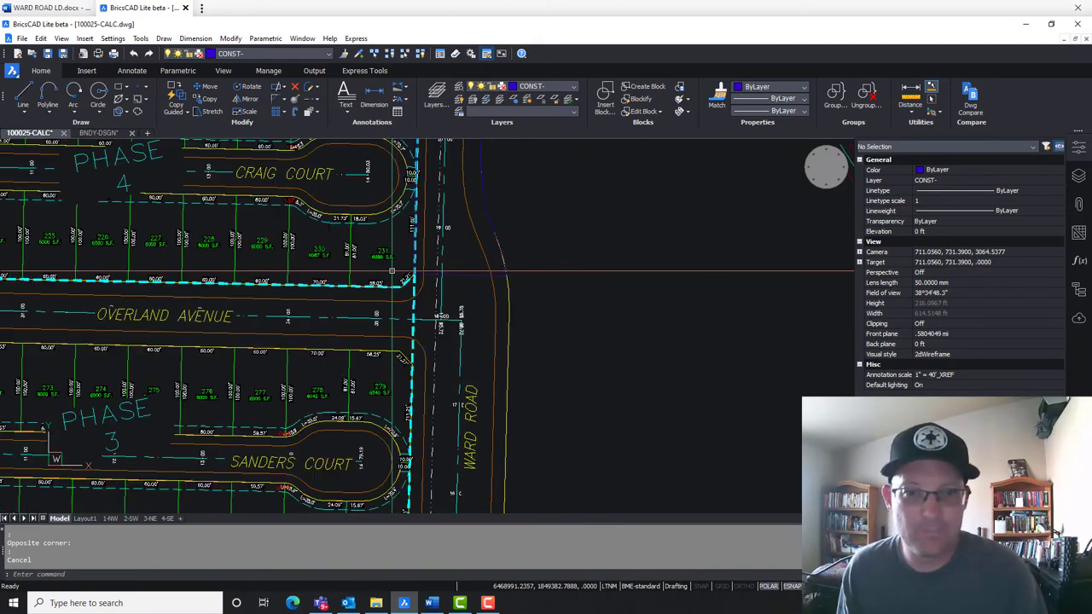
scroll(391, 273, down, 5)
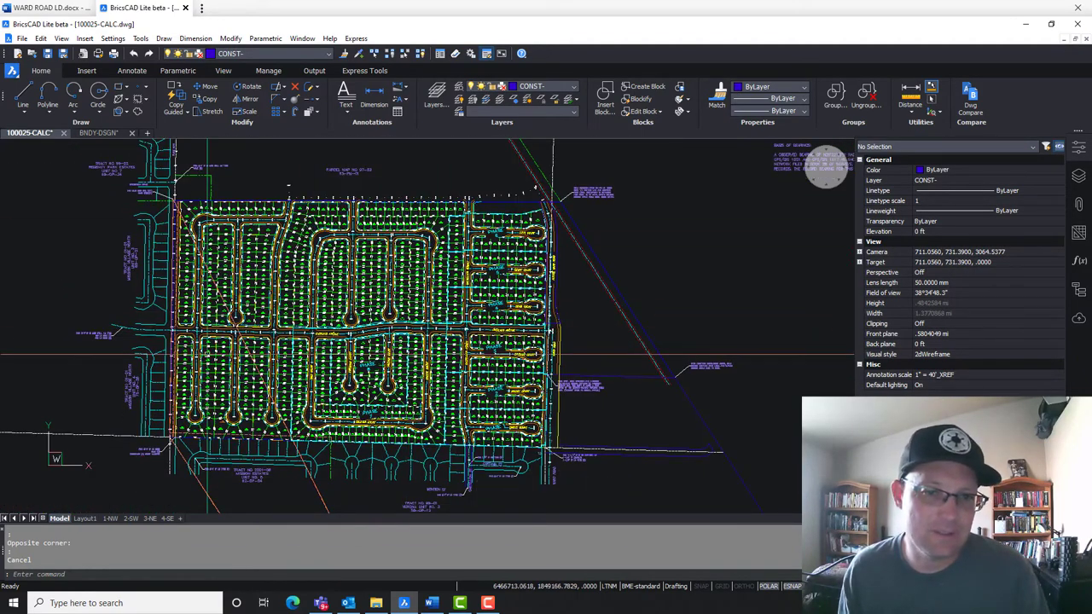
middle_drag(445, 287, 459, 351)
scroll(459, 352, down, 3)
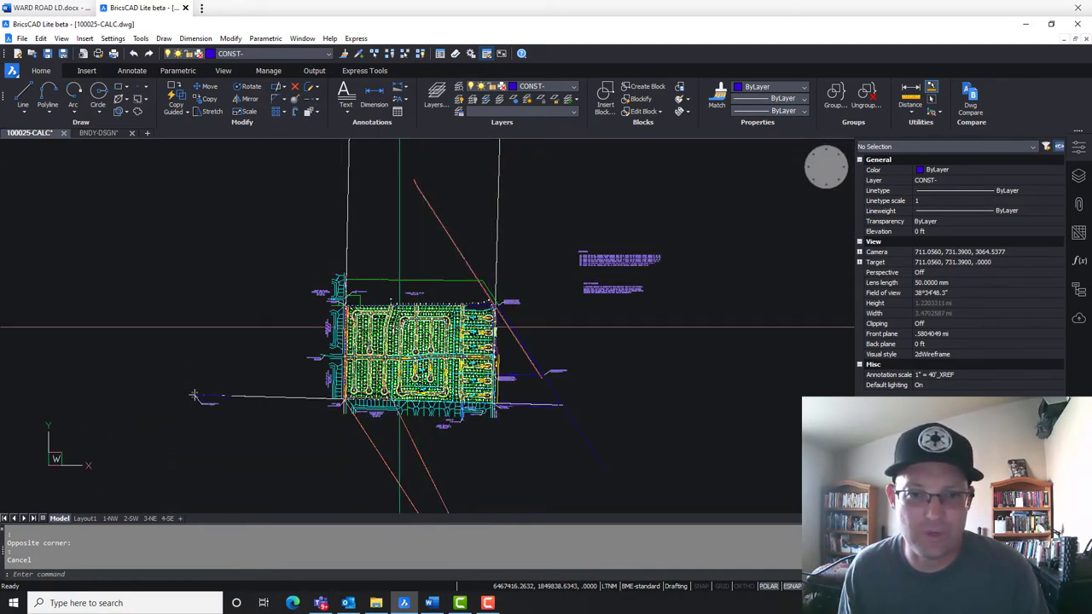
scroll(434, 368, up, 4)
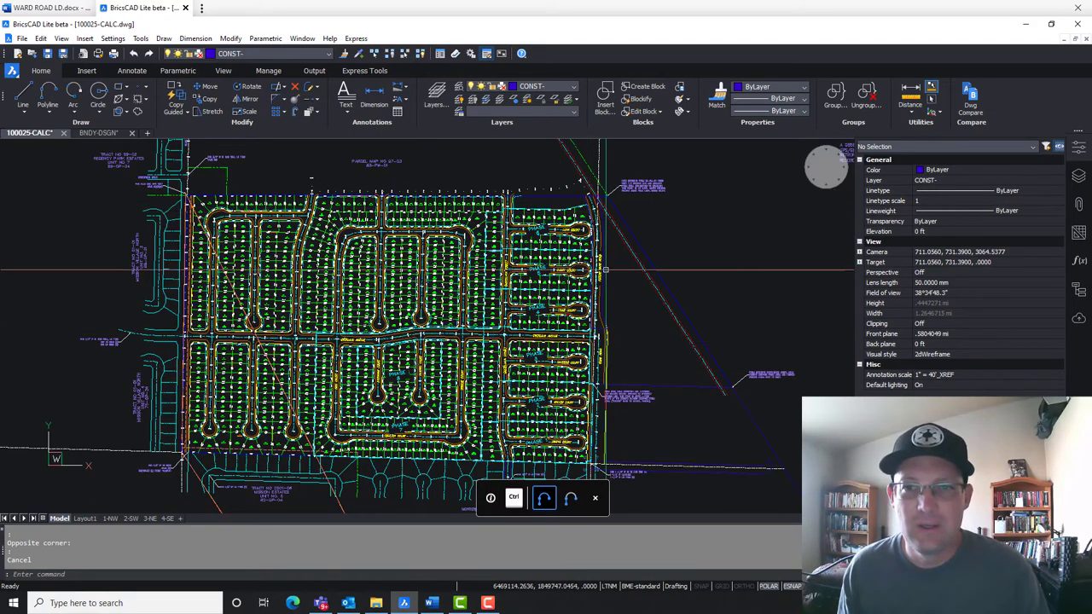
scroll(609, 410, up, 3)
middle_drag(631, 281, 561, 391)
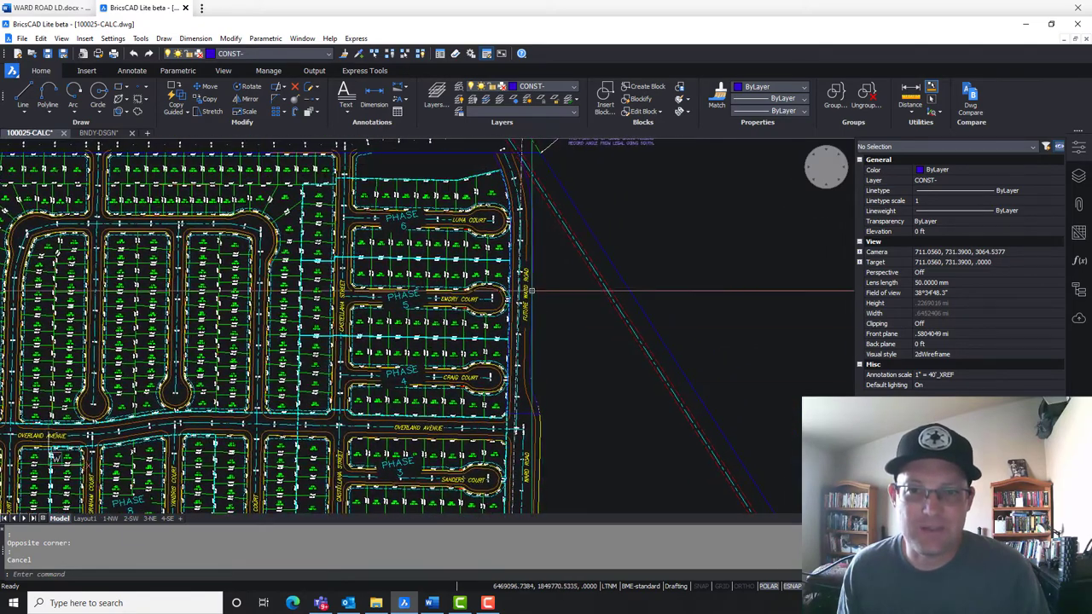
Select the Ward Road right-of-way polyline on layer CONST-, examine its extent from Overland Avenue to the north boundary, and clear the selection
click(518, 410)
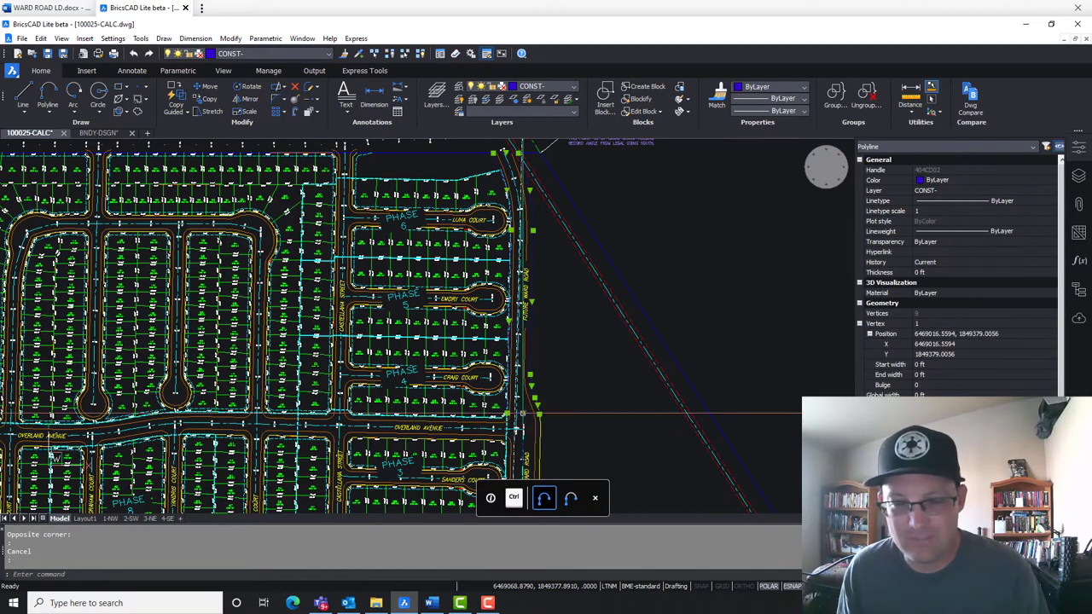
scroll(555, 416, up, 3)
scroll(554, 409, down, 5)
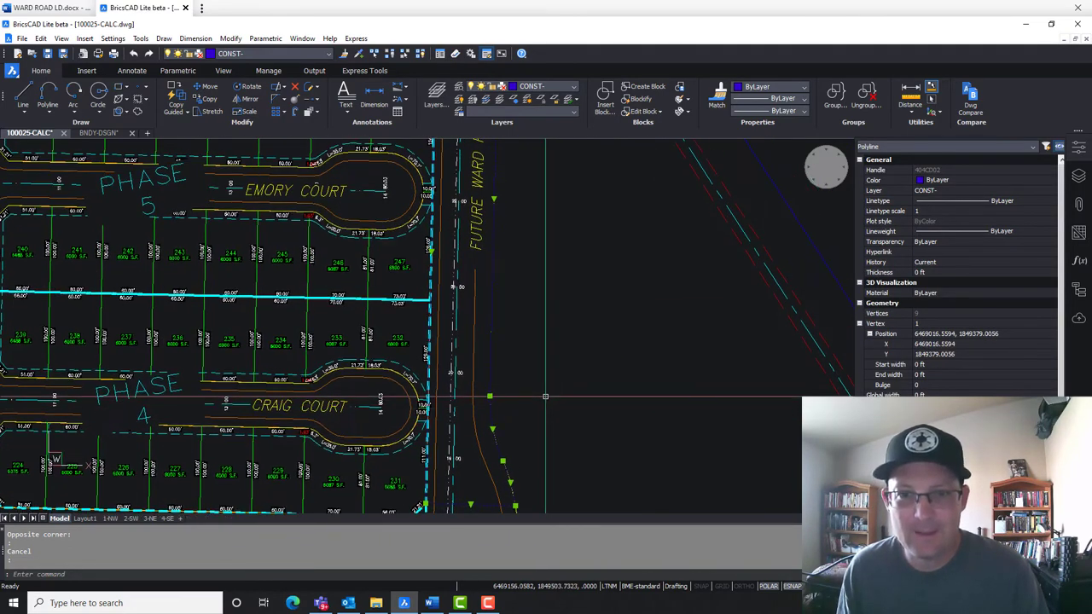
scroll(552, 398, down, 3)
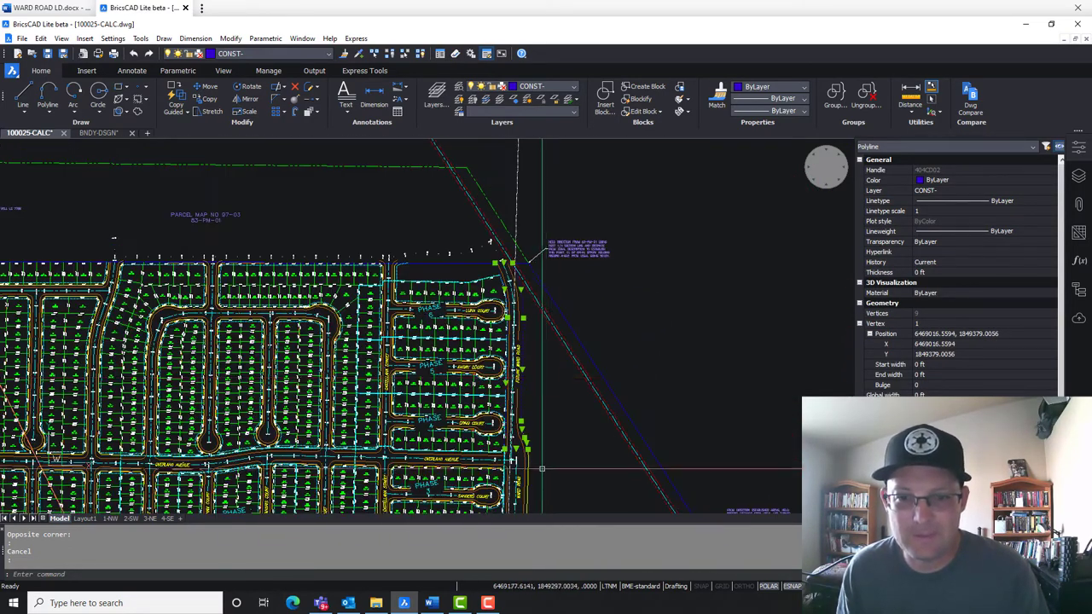
scroll(516, 297, up, 4)
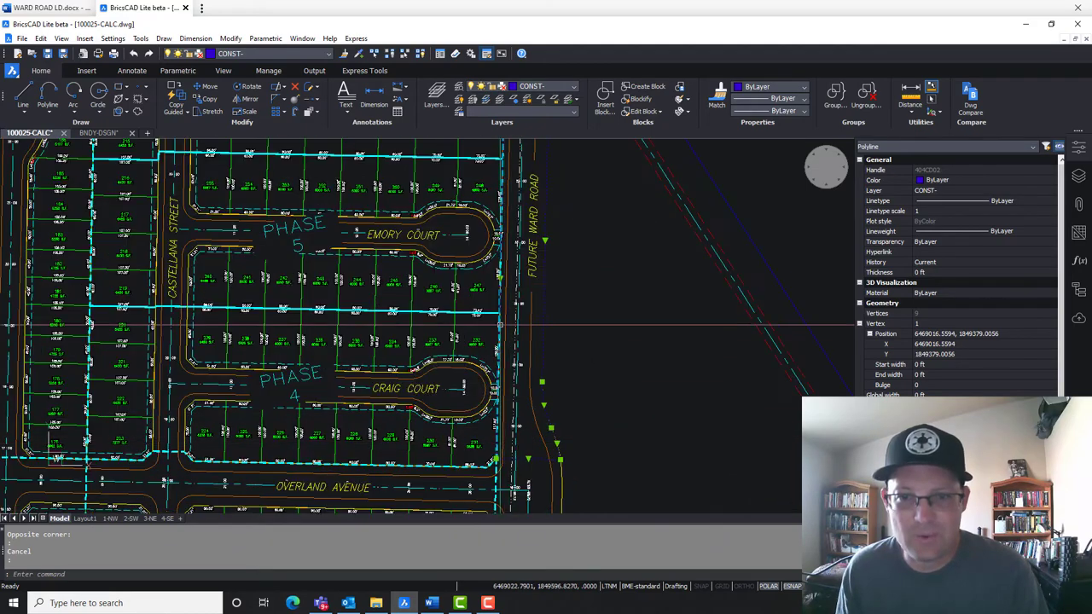
mouse_move(520, 287)
middle_down()
mouse_move(532, 319)
mouse_move(520, 397)
middle_up()
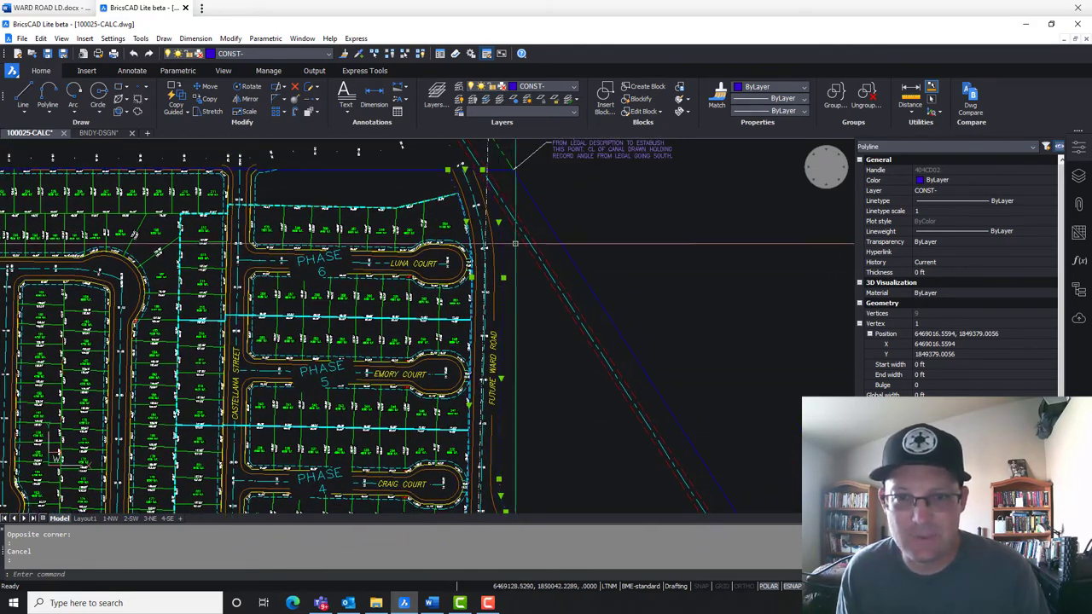
scroll(475, 188, up, 4)
scroll(478, 187, down, 5)
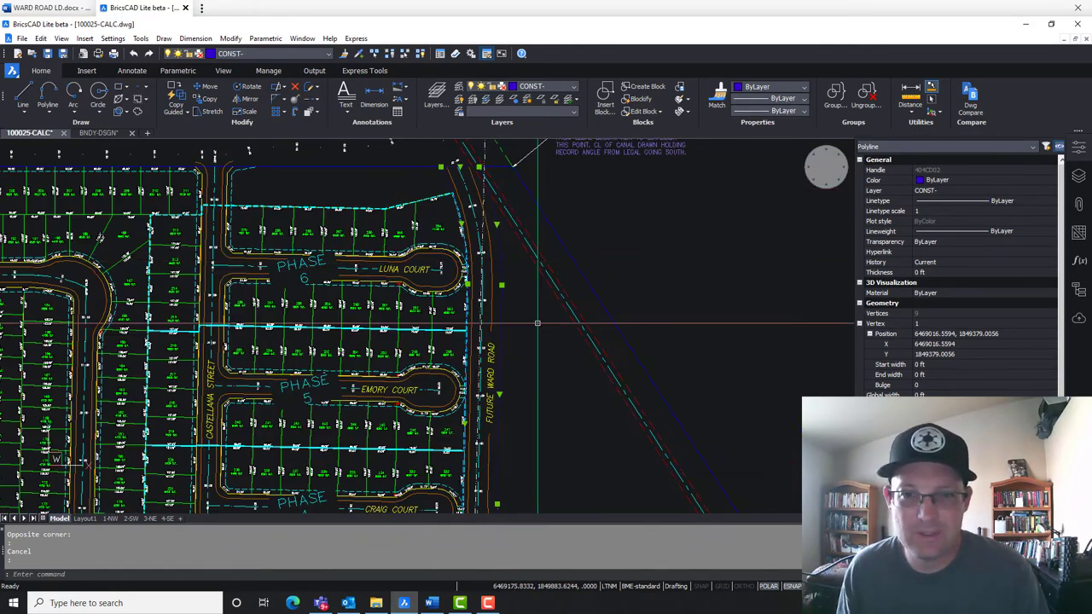
scroll(612, 228, up, 2)
scroll(612, 228, down, 2)
scroll(611, 281, up, 1)
scroll(609, 340, up, 1)
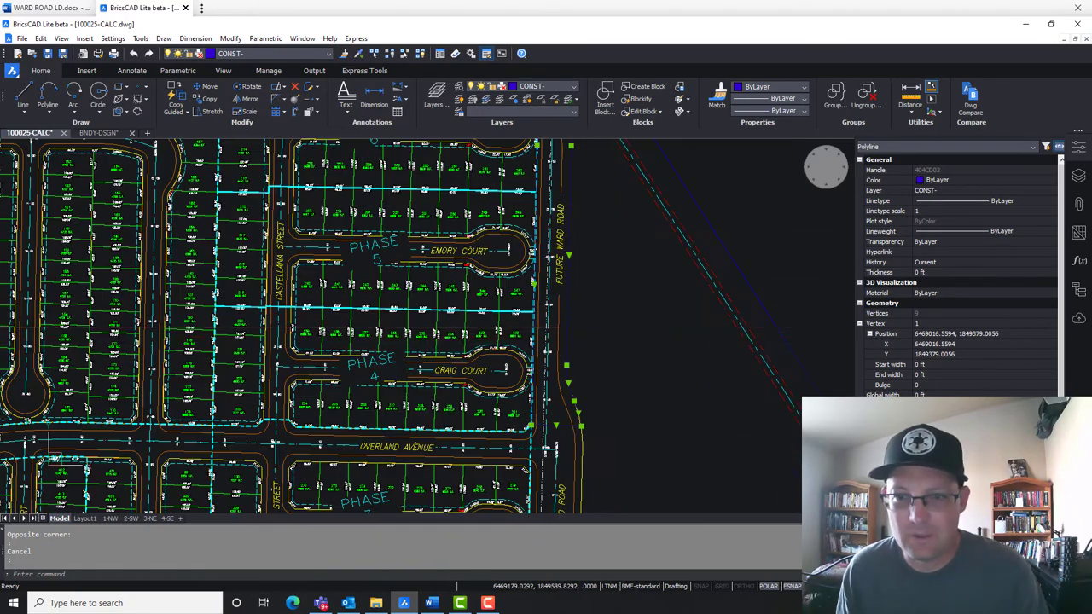
key(Escape)
scroll(597, 341, down, 3)
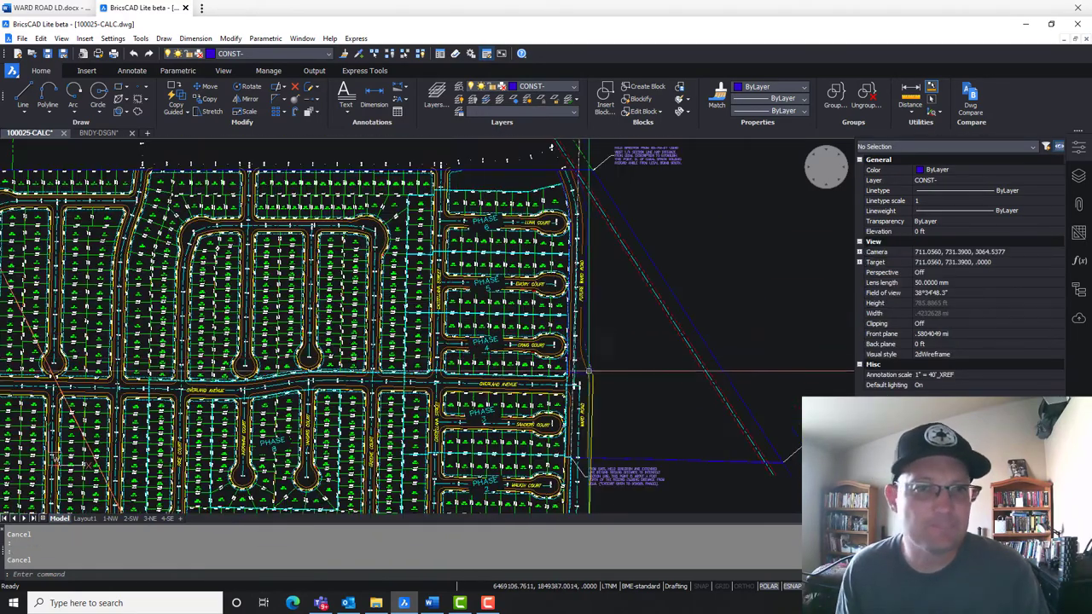
Switch to the BNDY-DSGN drawing, select the closed right-of-way outline to inspect it, and clear the selection
key(ctrl+Tab)
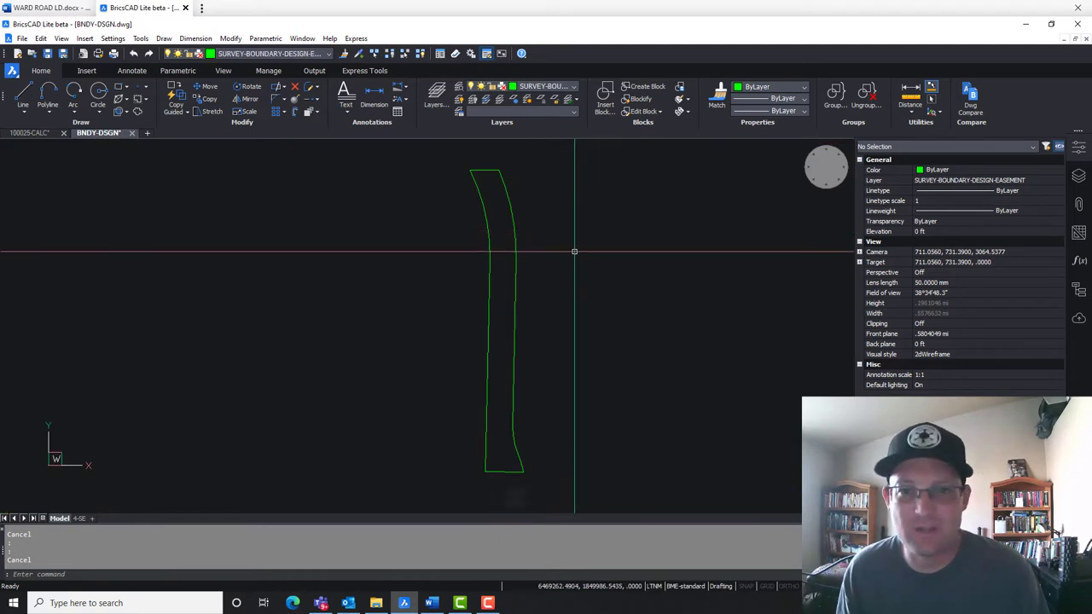
click(570, 294)
click(517, 278)
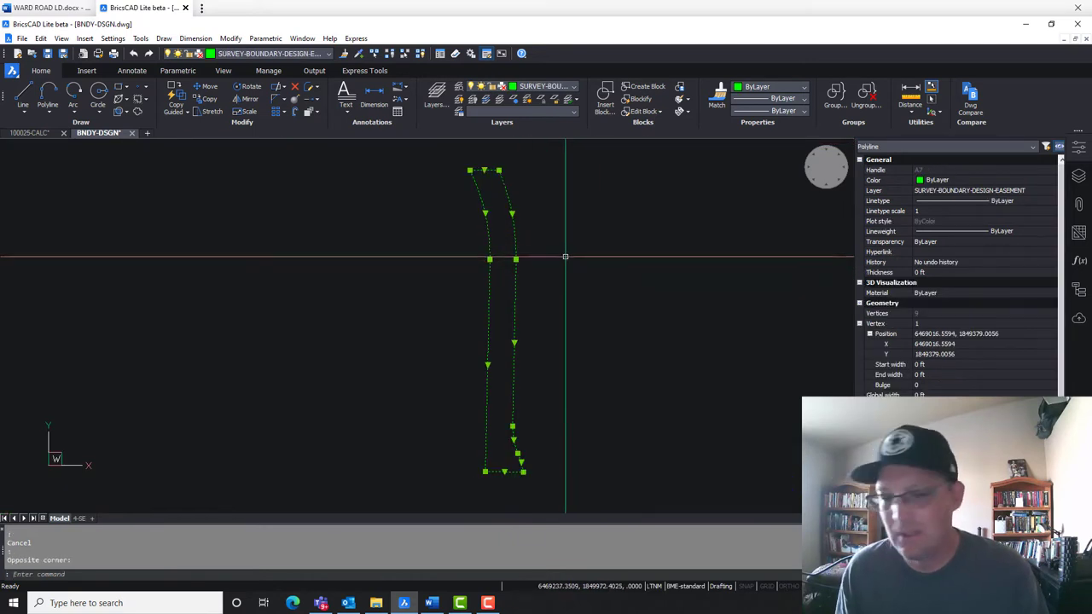
key(Escape)
middle_drag(366, 273, 403, 213)
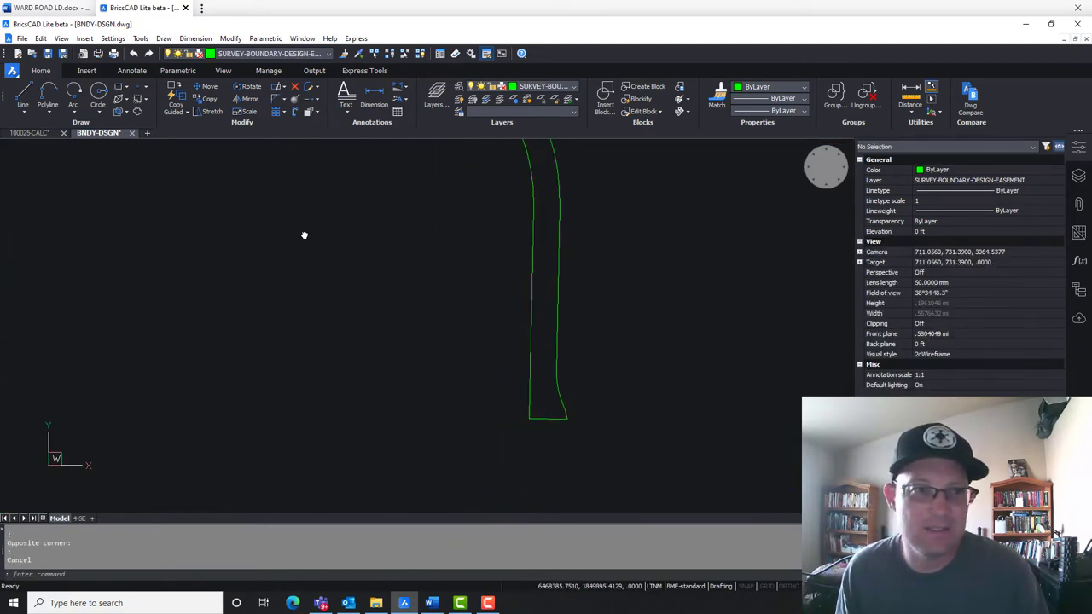
Return to the 100025-CALC drawing and examine the lot 231 corner at Overland Avenue and the right-of-way line crossing Ward Road
click(25, 133)
ctrl+scroll(585, 252, up, 3)
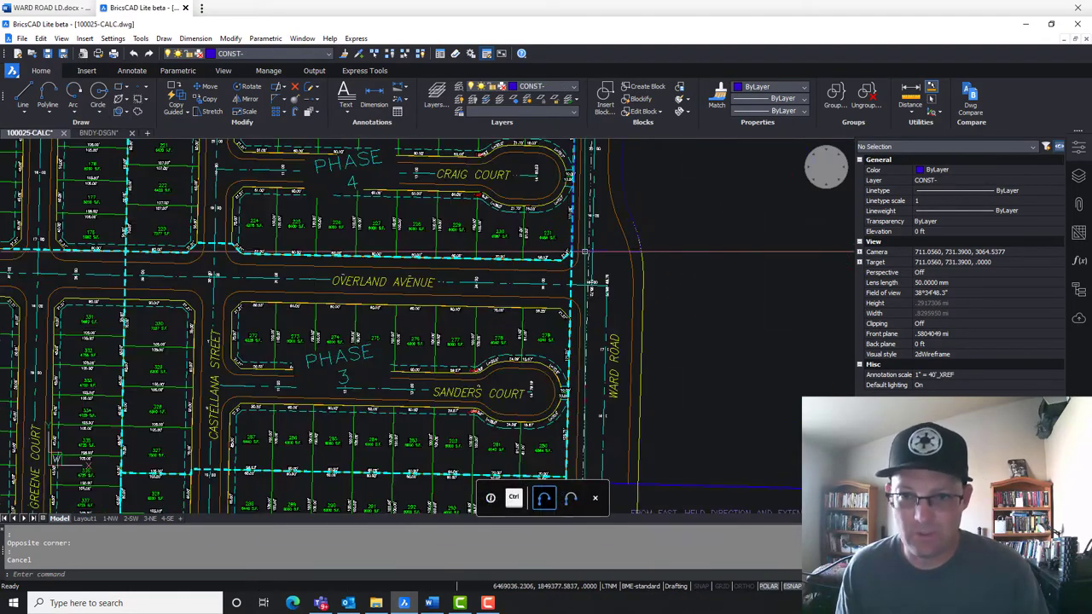
scroll(585, 251, up, 5)
middle_drag(520, 267, 508, 298)
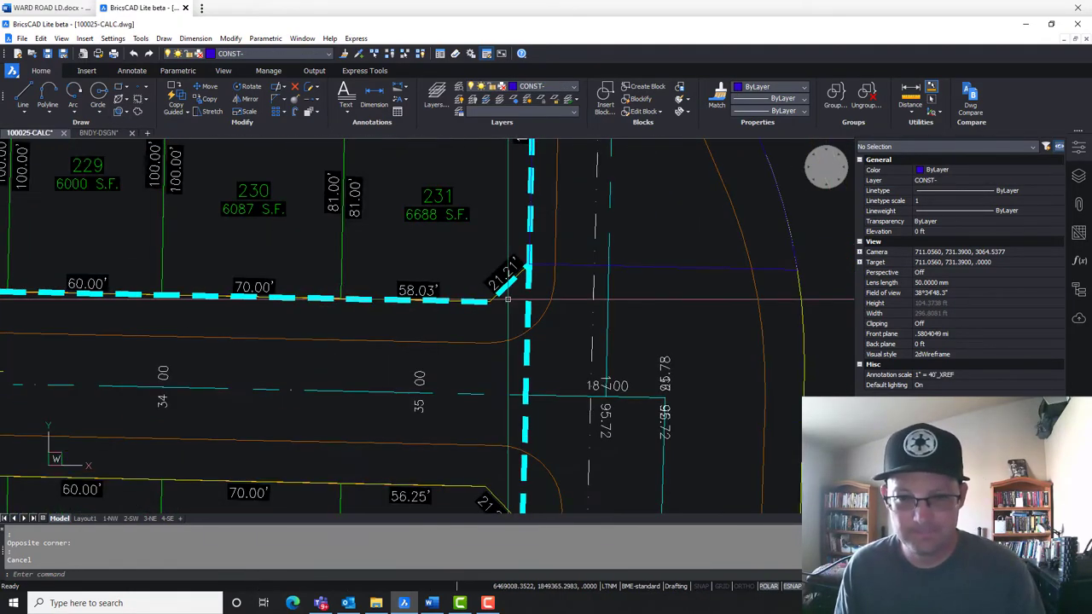
scroll(507, 299, down, 3)
scroll(505, 302, up, 4)
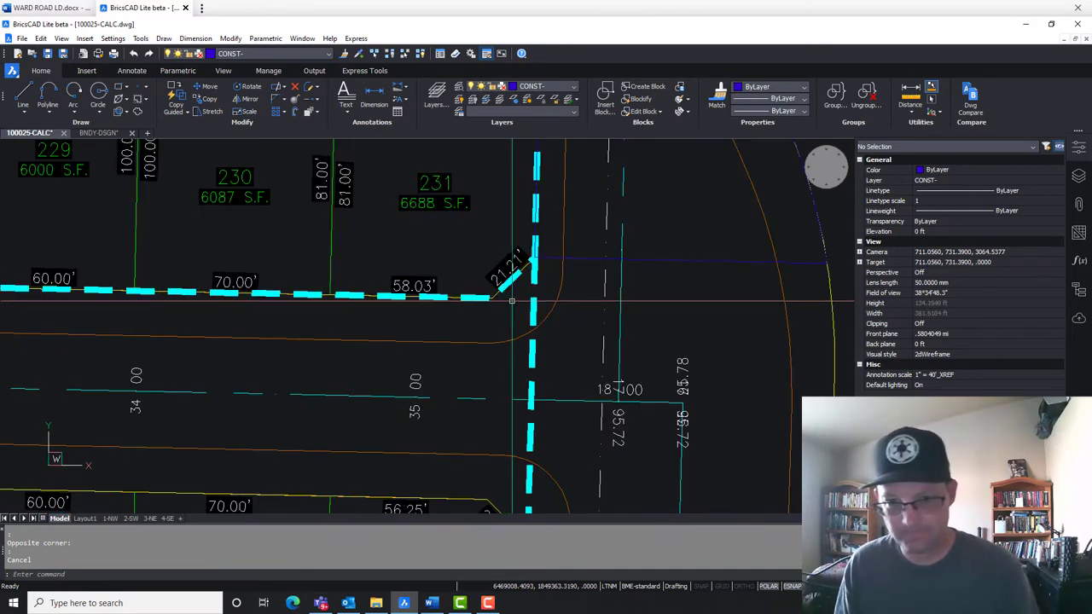
ctrl+scroll(544, 273, down, 3)
scroll(543, 273, up, 2)
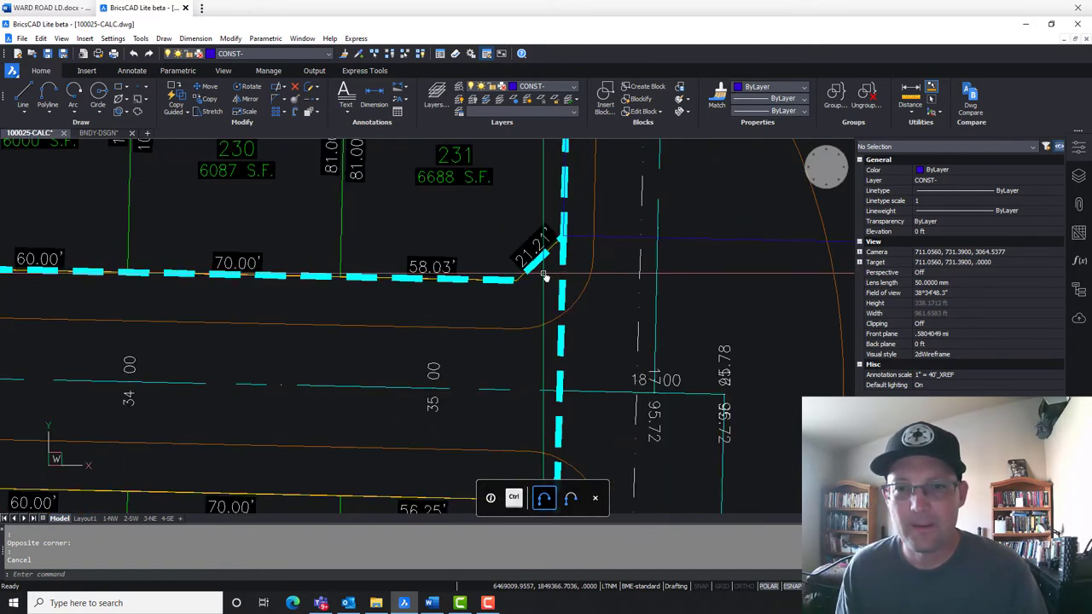
mouse_move(546, 260)
middle_down()
mouse_move(500, 307)
mouse_move(601, 264)
middle_up()
scroll(604, 270, down, 3)
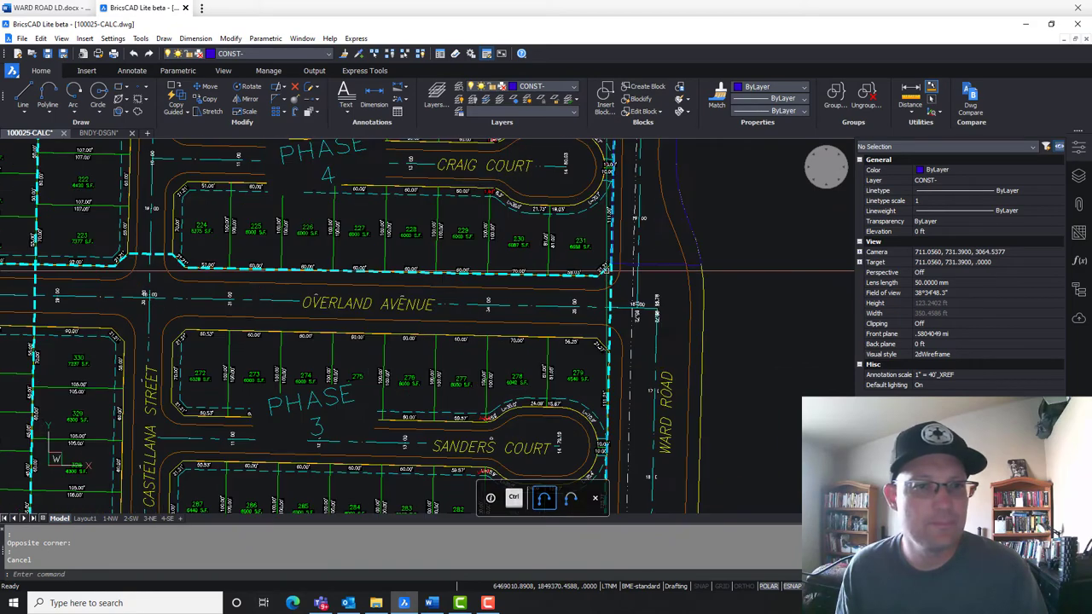
scroll(610, 269, up, 3)
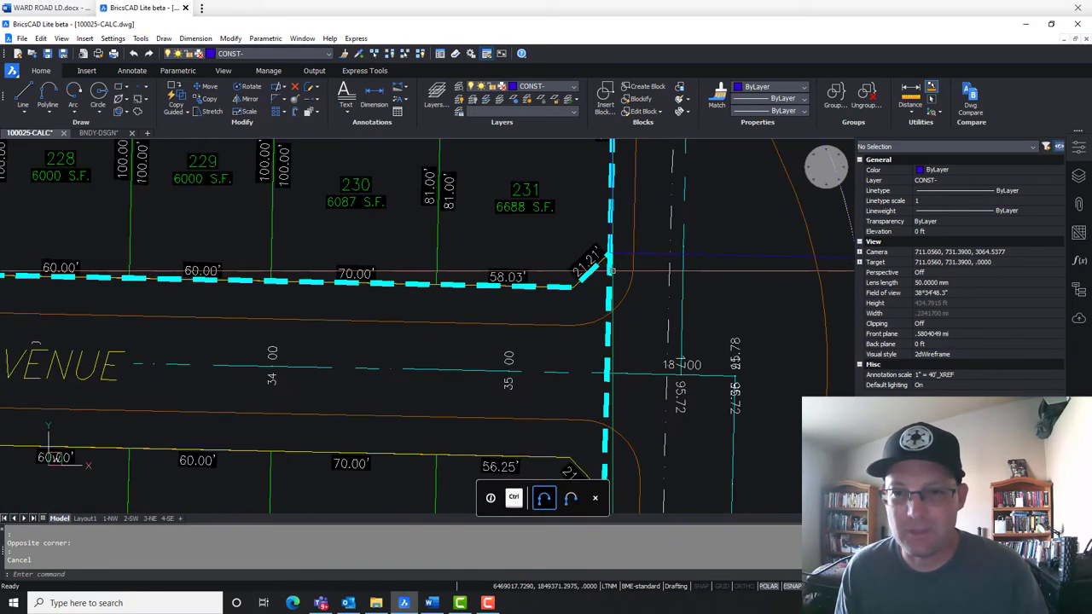
mouse_move(610, 269)
middle_down()
mouse_move(447, 318)
mouse_move(408, 317)
middle_up()
scroll(477, 299, down, 3)
scroll(408, 317, up, 3)
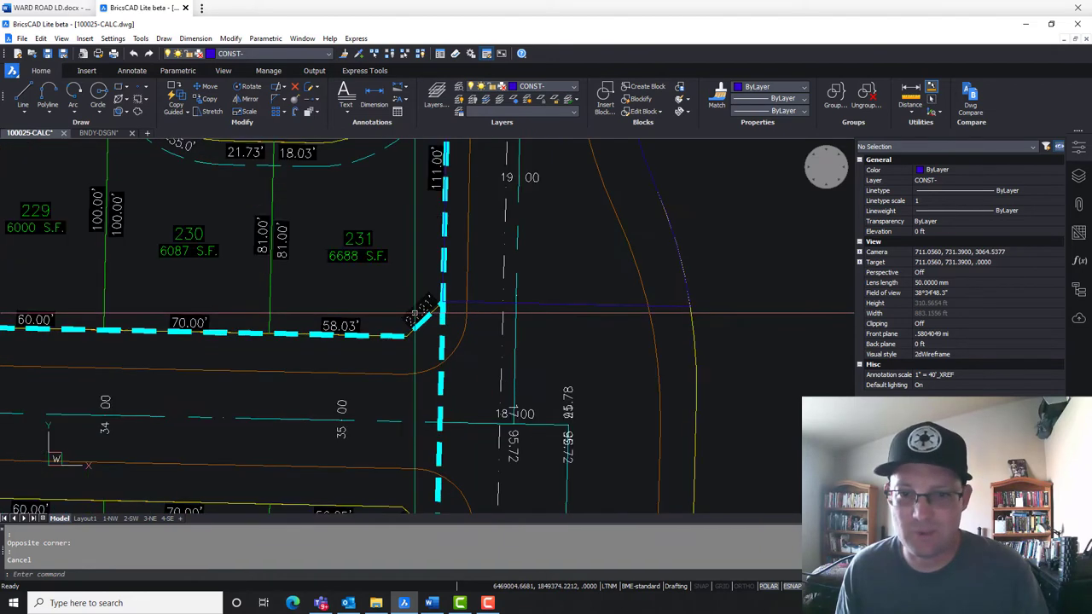
scroll(696, 295, down, 3)
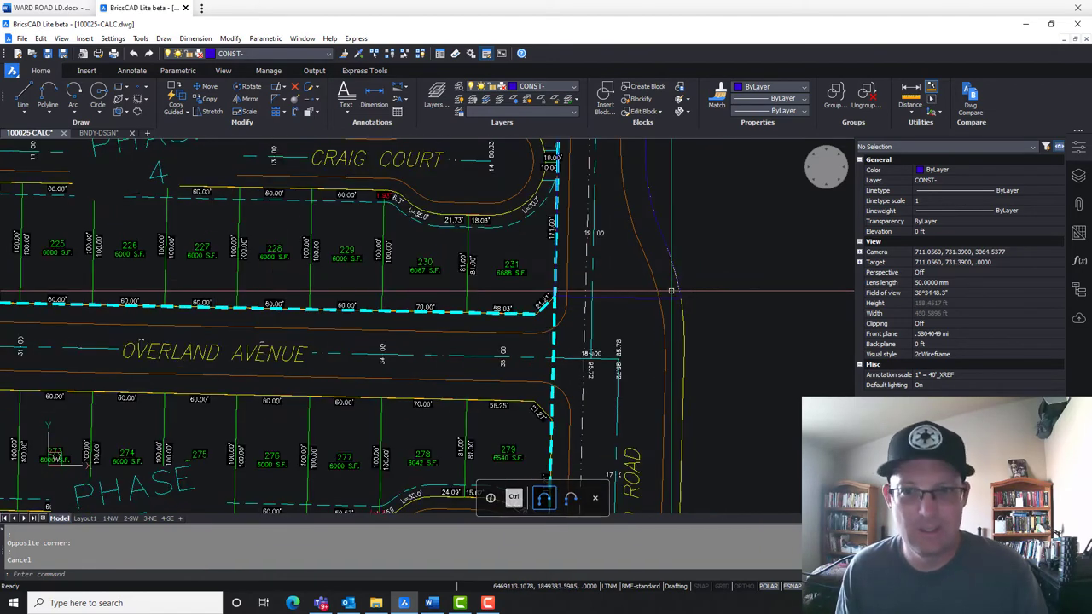
mouse_move(671, 292)
middle_down()
mouse_move(634, 292)
mouse_move(626, 317)
mouse_move(577, 322)
middle_up()
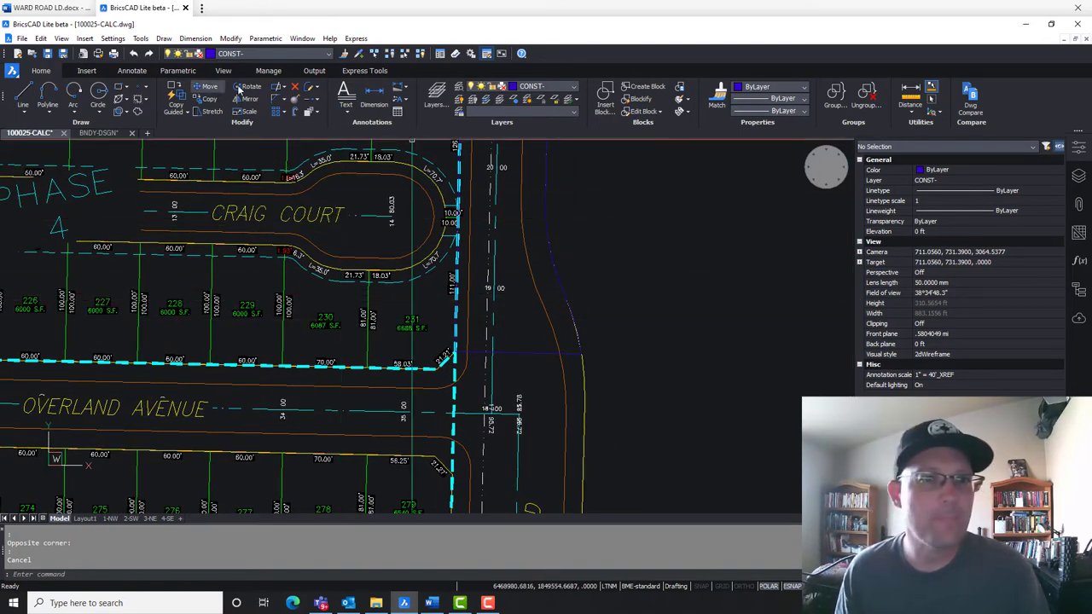
View the whole right-of-way outline in the BNDY-DSGN drawing and switch to the WARD ROAD LD.docx land description in Word
click(99, 133)
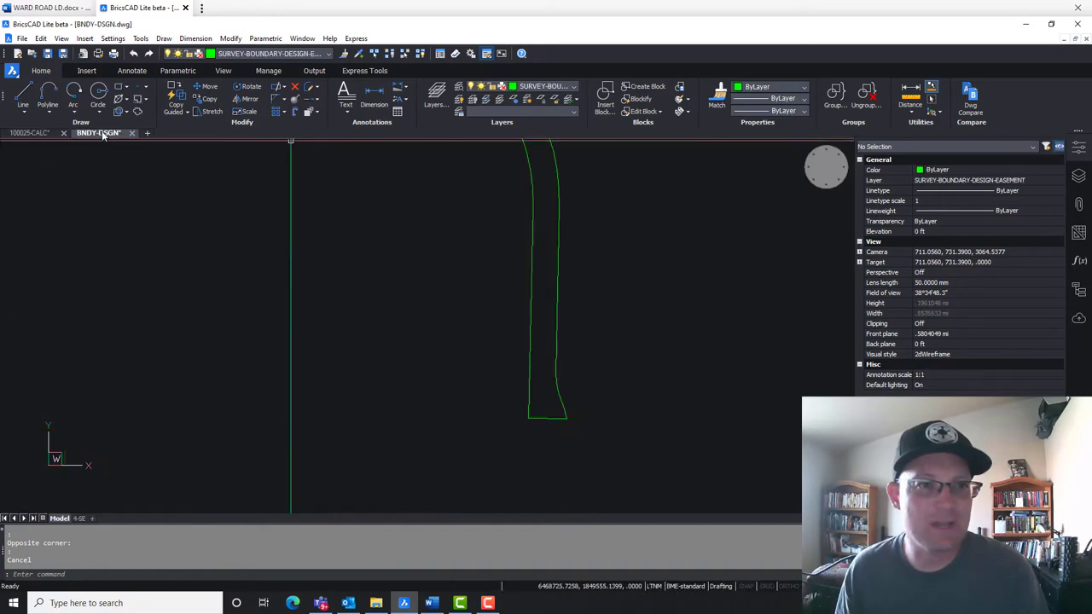
mouse_move(578, 446)
shift+middle_down()
mouse_move(549, 444)
mouse_move(548, 407)
mouse_move(490, 378)
mouse_move(475, 505)
shift+middle_up()
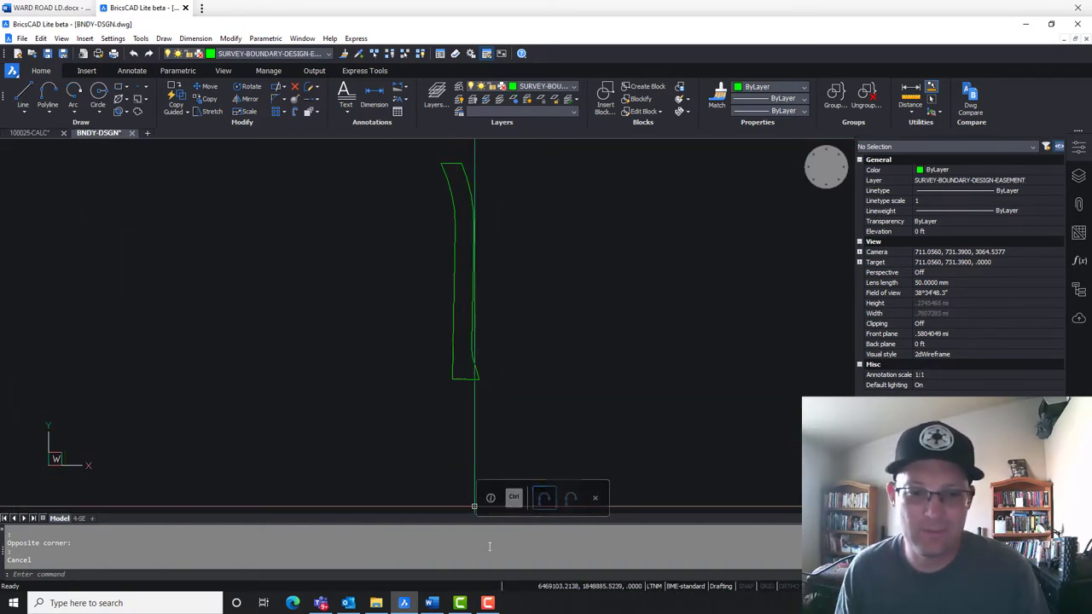
click(432, 603)
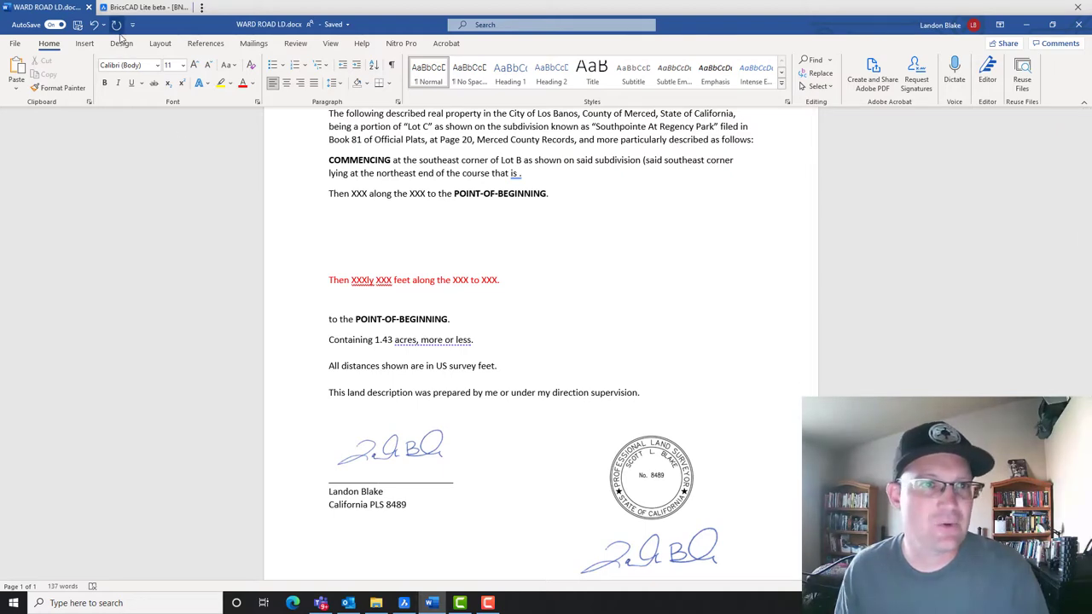
Bring up WARD ROAD CLOSURE REPORT.docx and review its listed line and curve courses
click(376, 603)
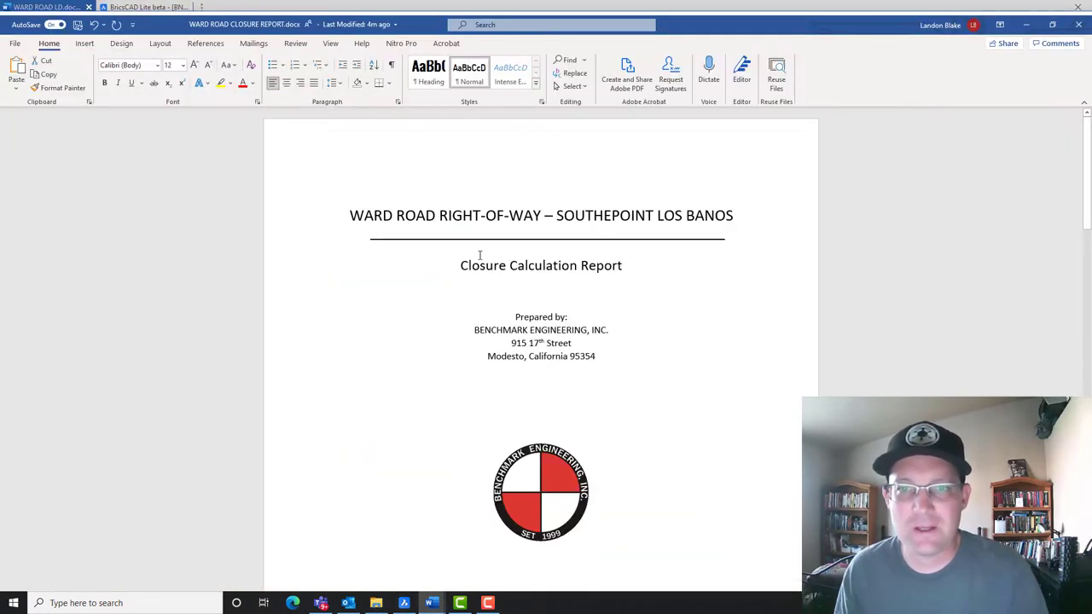
scroll(524, 321, down, 7)
scroll(524, 320, down, 6)
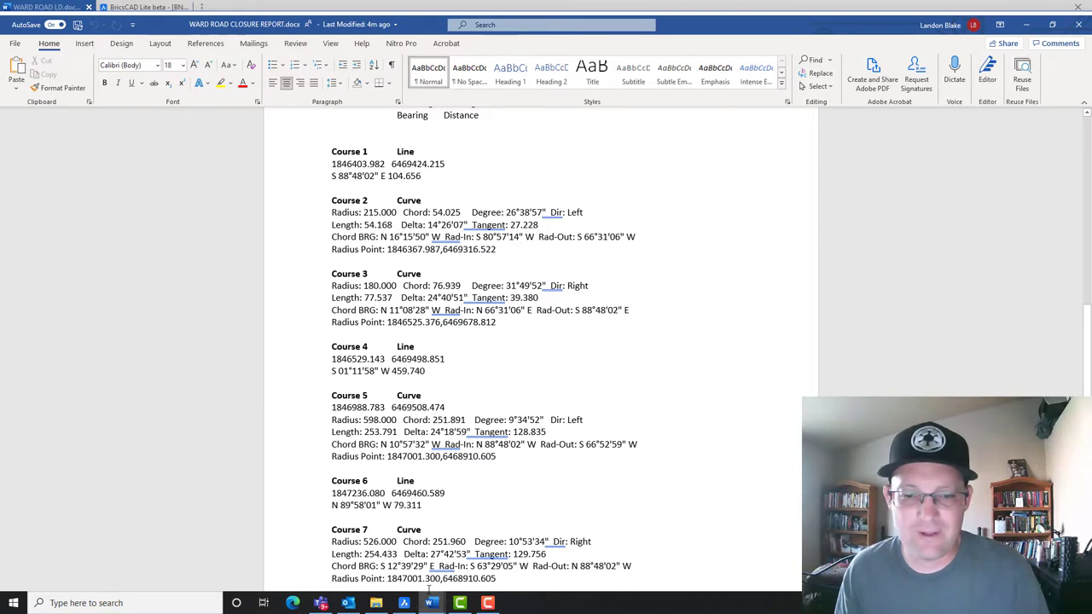
Return to WARD ROAD LD.docx and review the draft description from the Exhibit A heading to the signature block
mouse_move(431, 601)
click(358, 539)
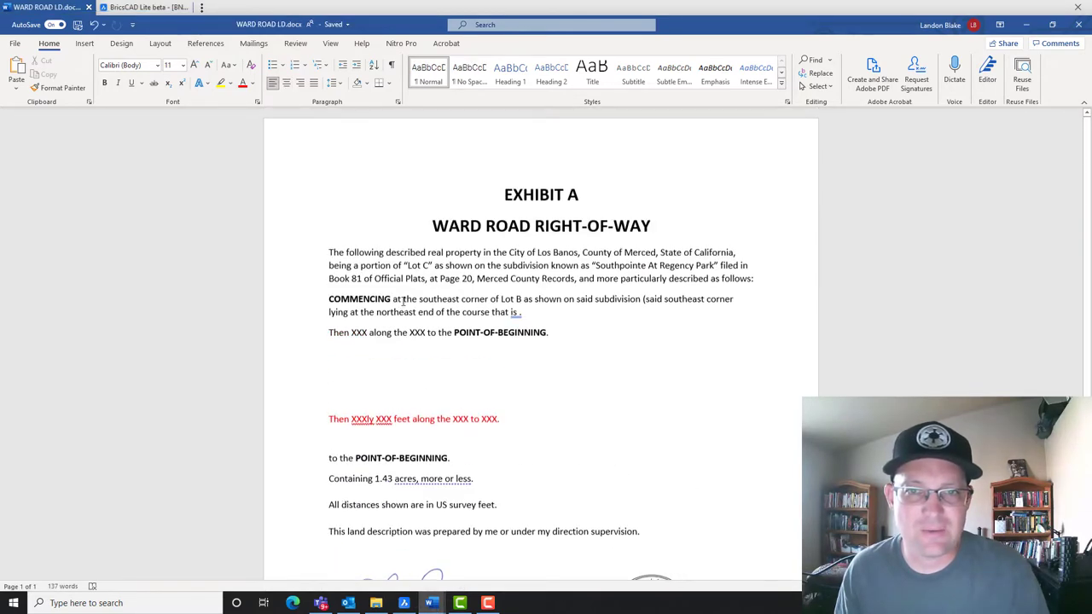
scroll(491, 305, down, 3)
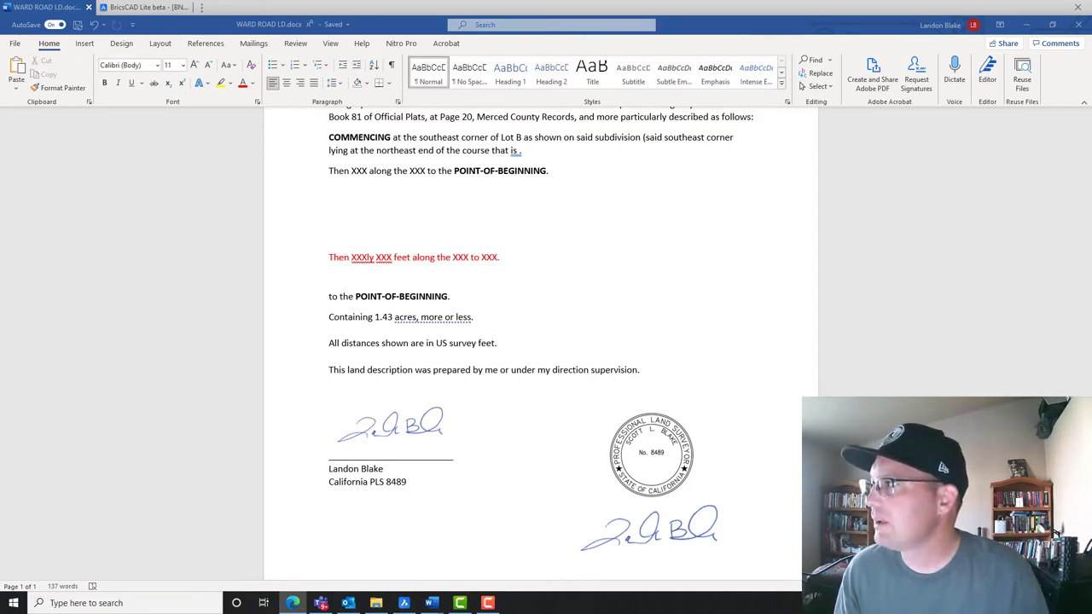
Open PLAT 01.pdf from the Ward Road folder in Nitro Pro and view the Ward Avenue right-of-way plat
click(329, 191)
click(376, 603)
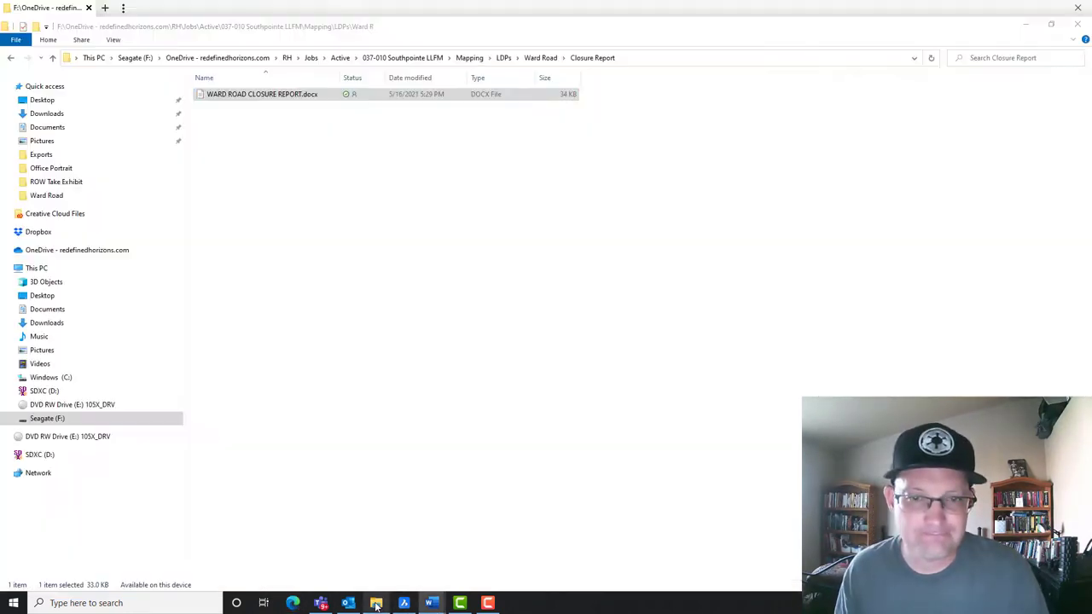
click(540, 58)
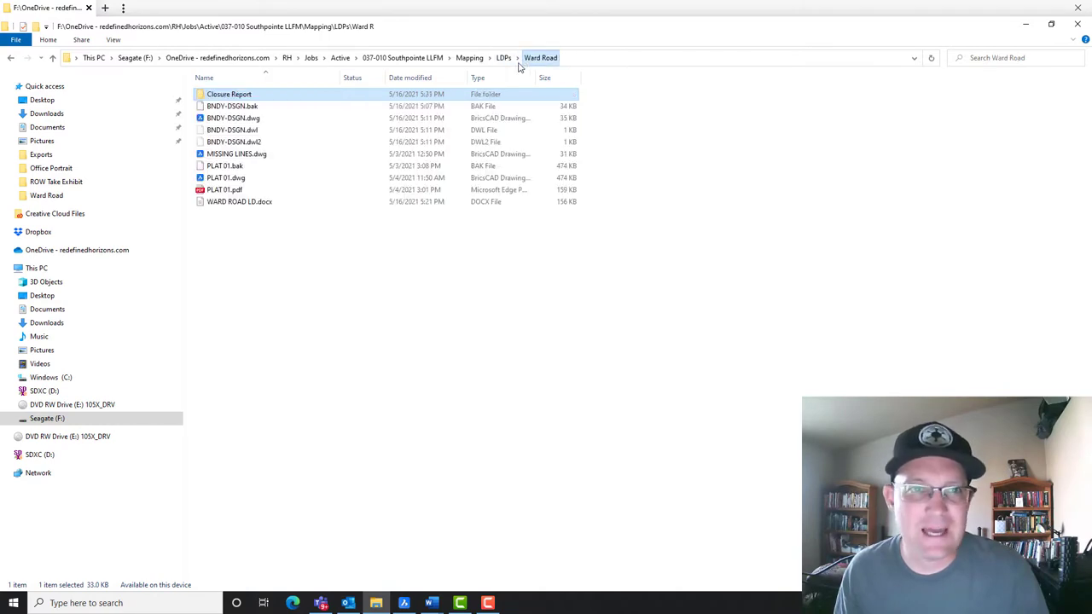
click(226, 192)
right_click(226, 195)
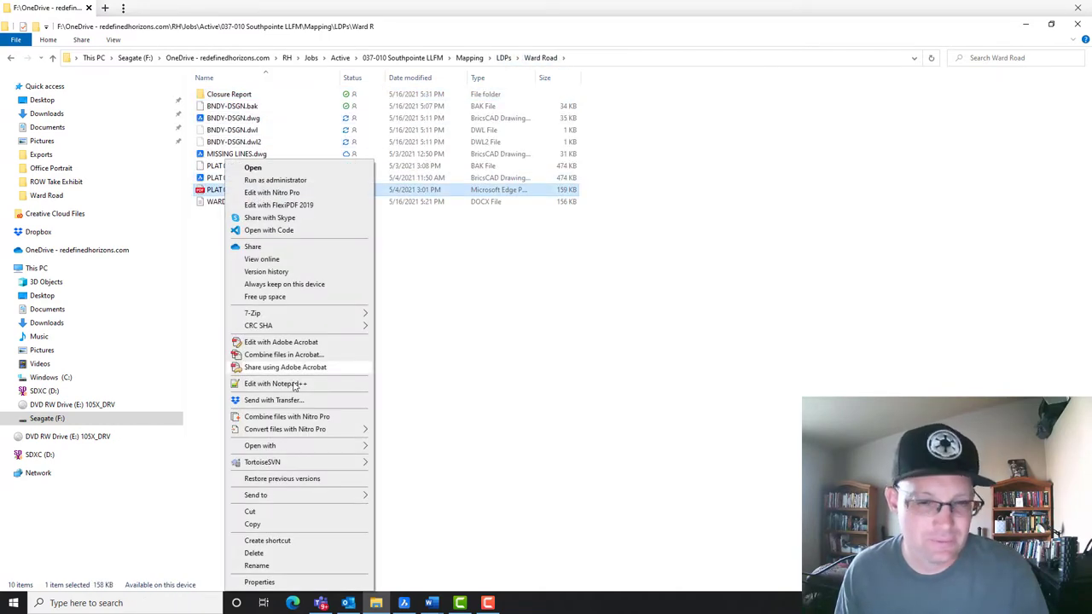
mouse_move(316, 446)
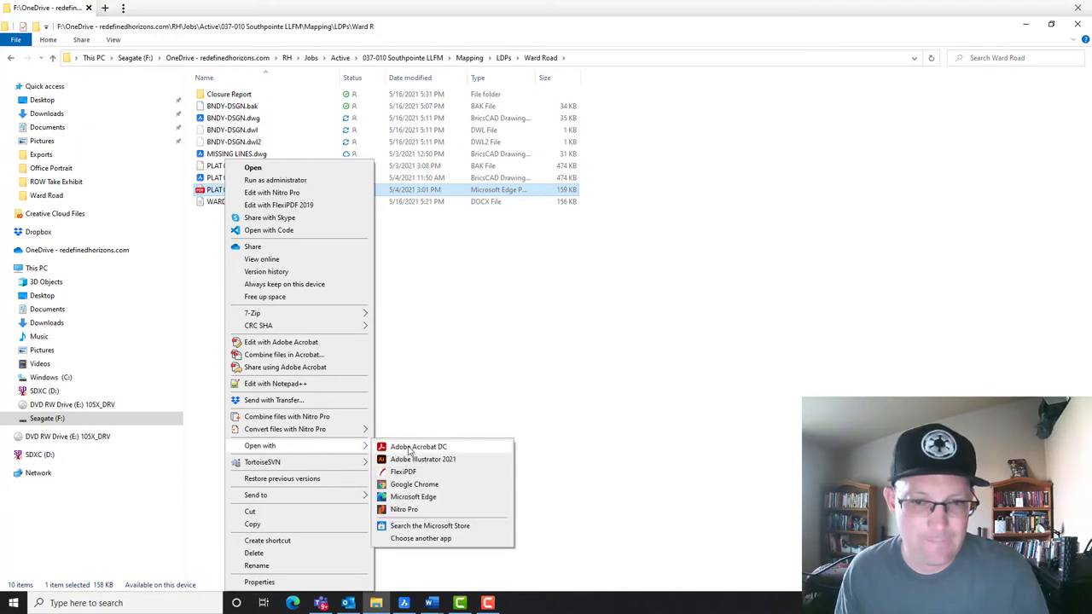
click(404, 510)
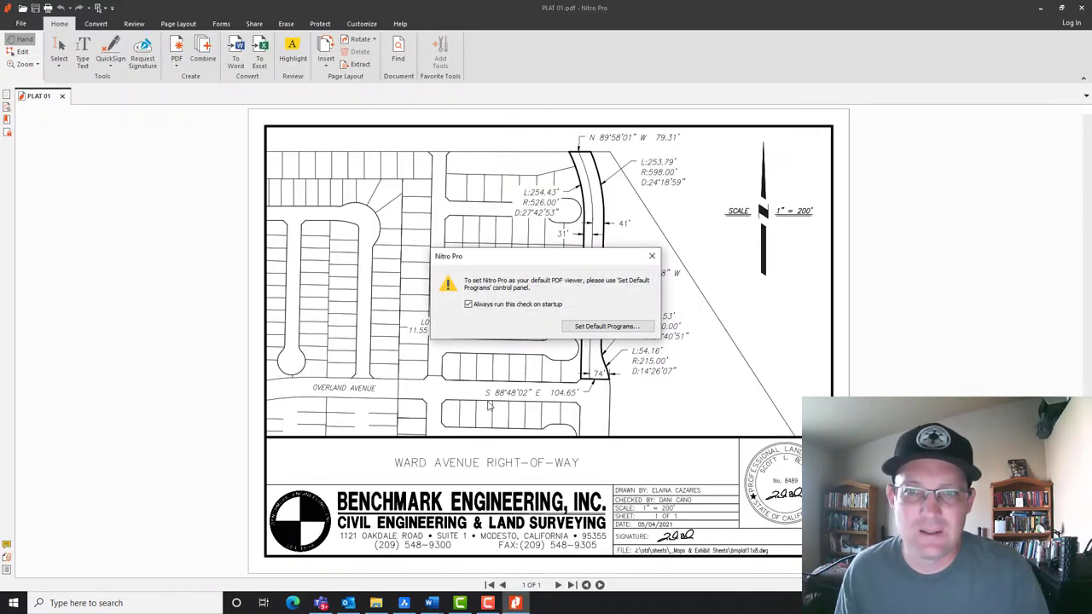
click(651, 256)
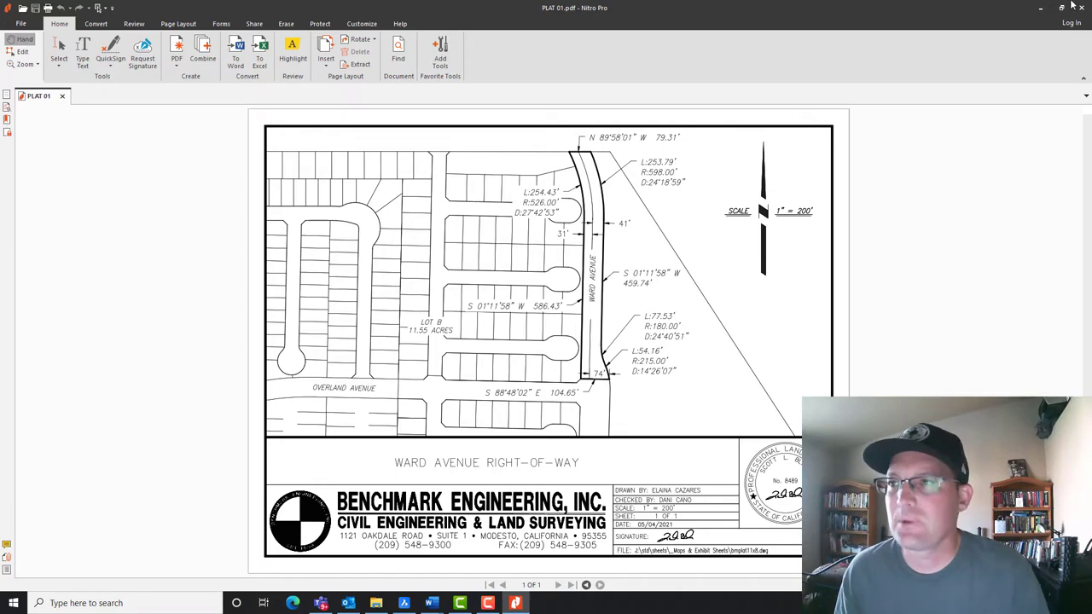
click(1041, 10)
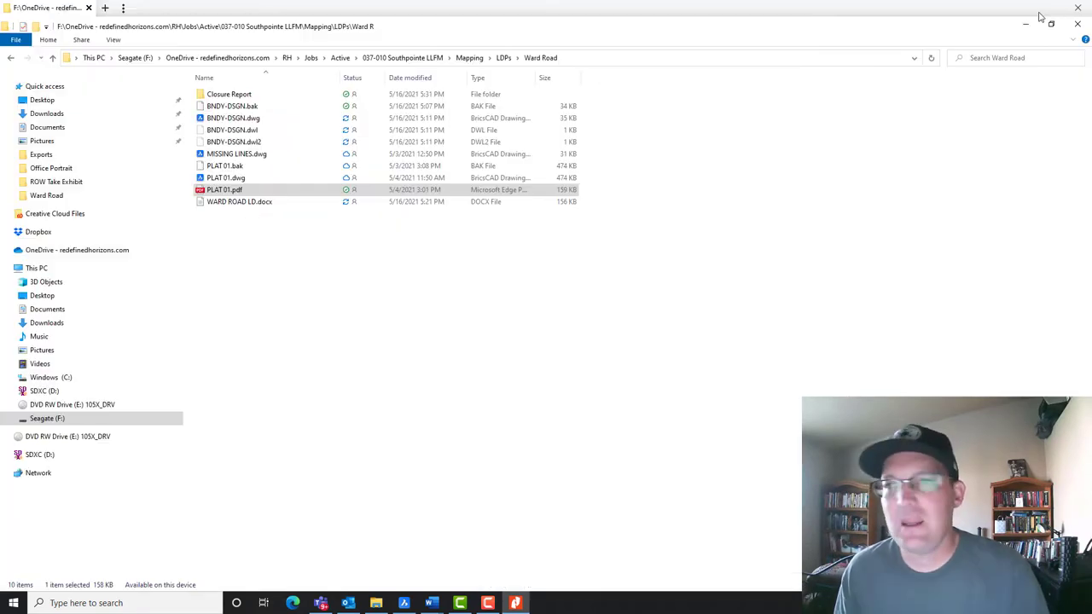
Copy the 81_OP_20.pdf and 81_OP_21.pdf files from the Downloads folder
click(422, 332)
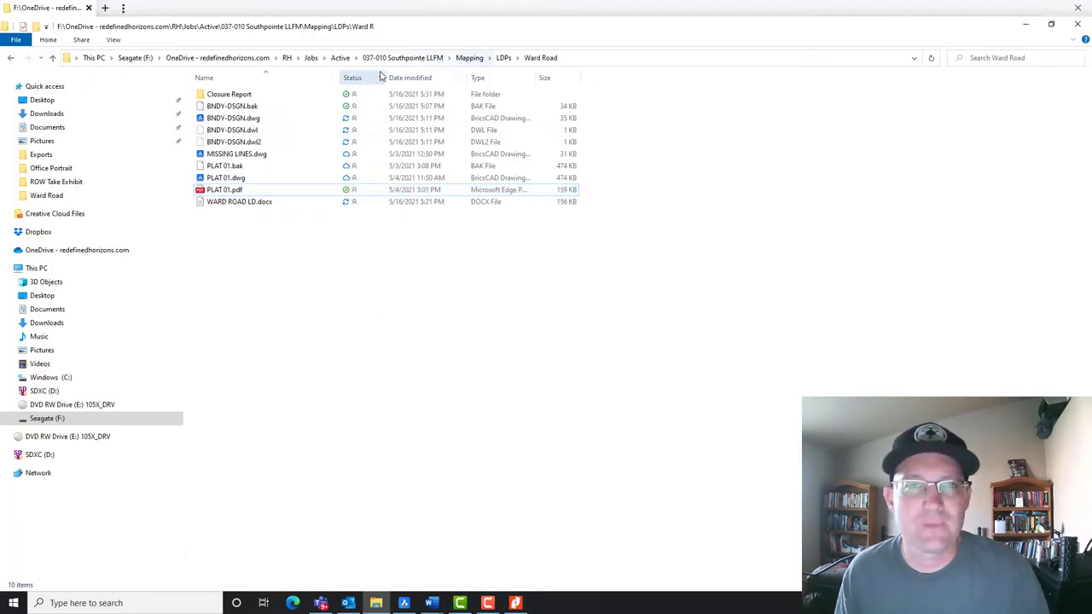
click(32, 116)
click(237, 122)
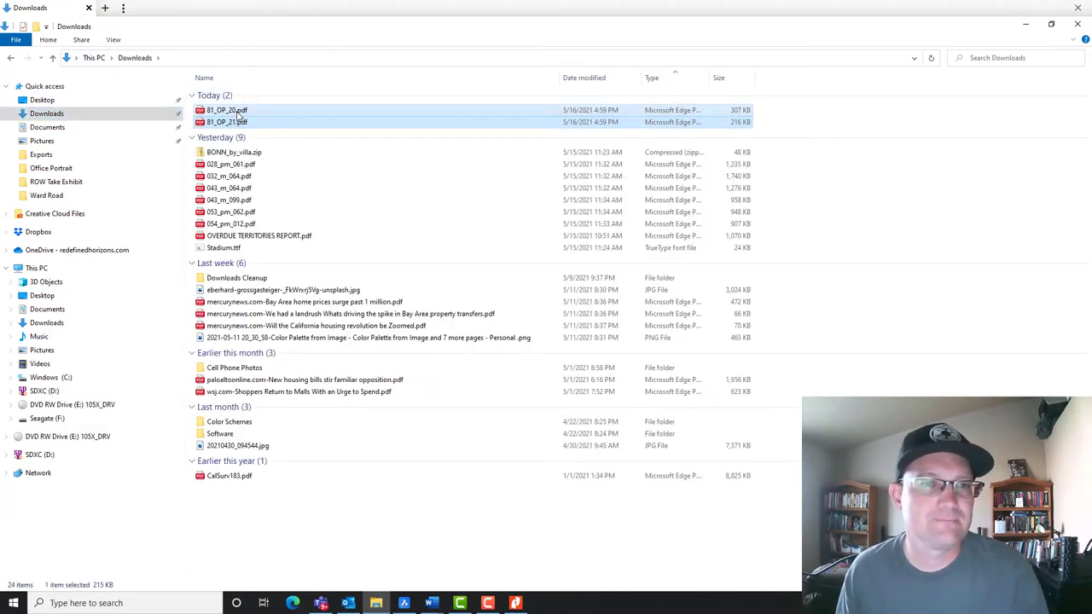
right_click(236, 113)
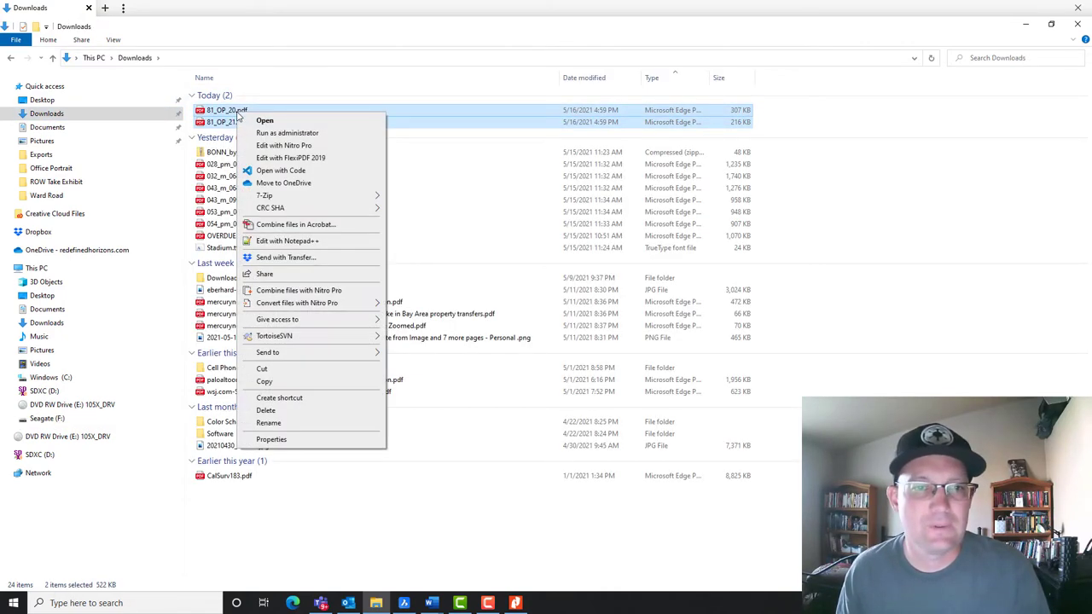
click(275, 383)
Create a subfolder named Refs in the Ward Road project folder
key(alt+Left)
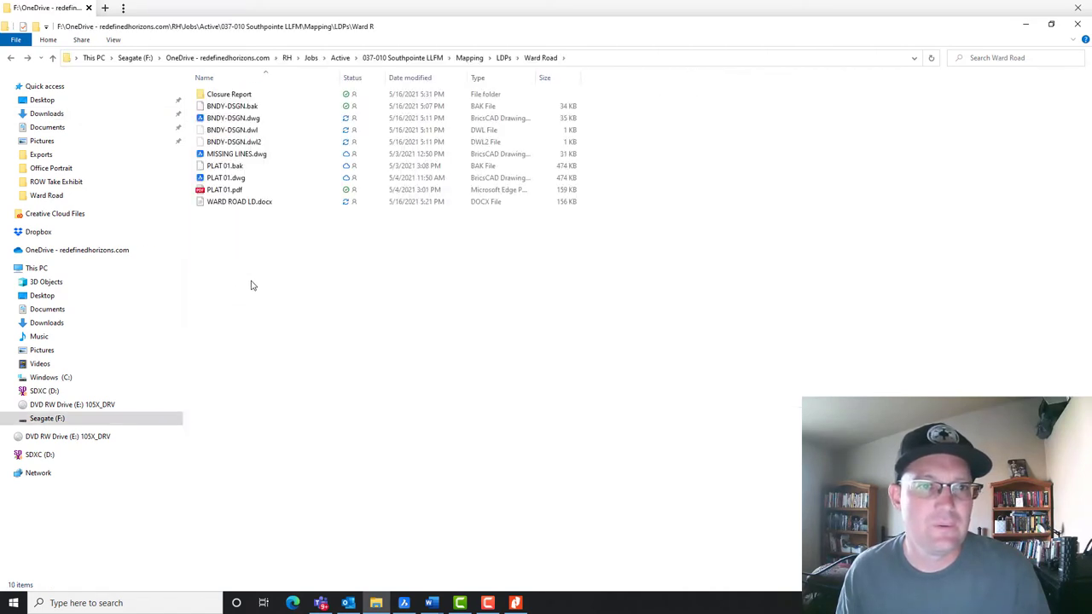
right_click(251, 285)
mouse_move(332, 566)
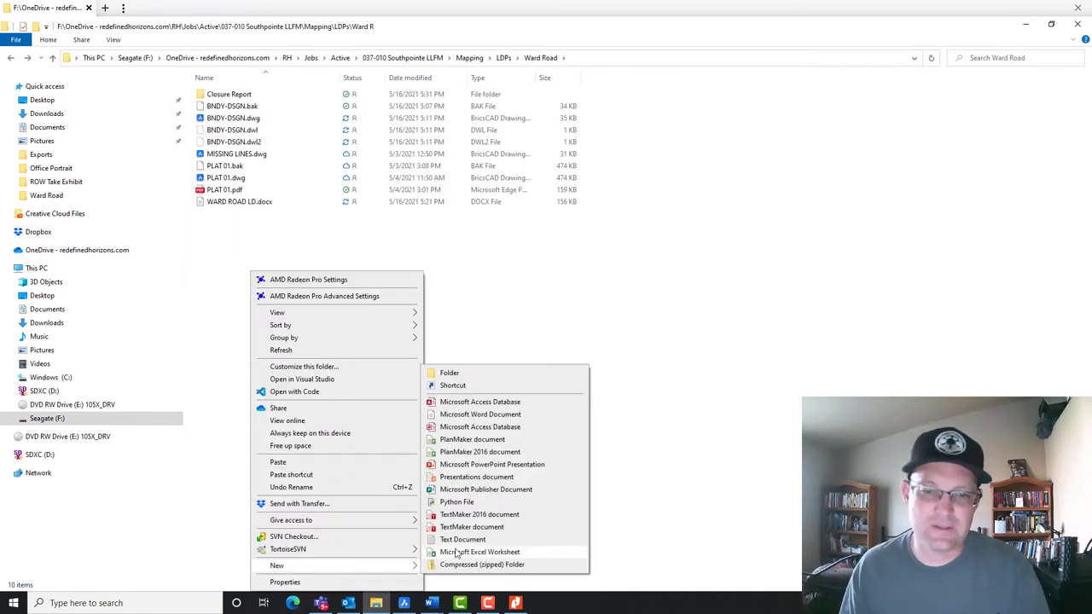
click(466, 373)
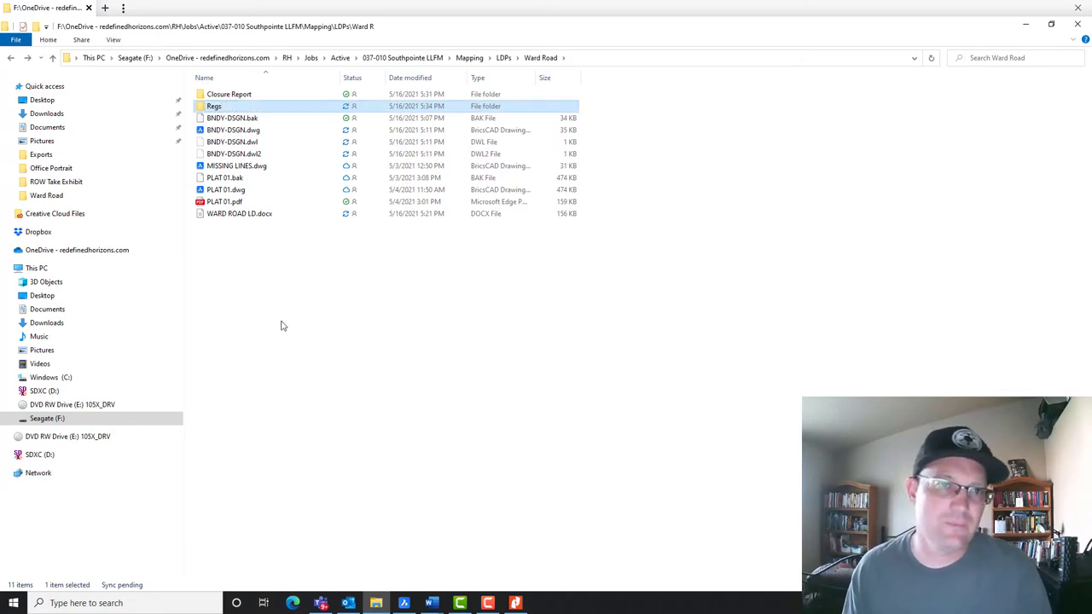
right_click(214, 108)
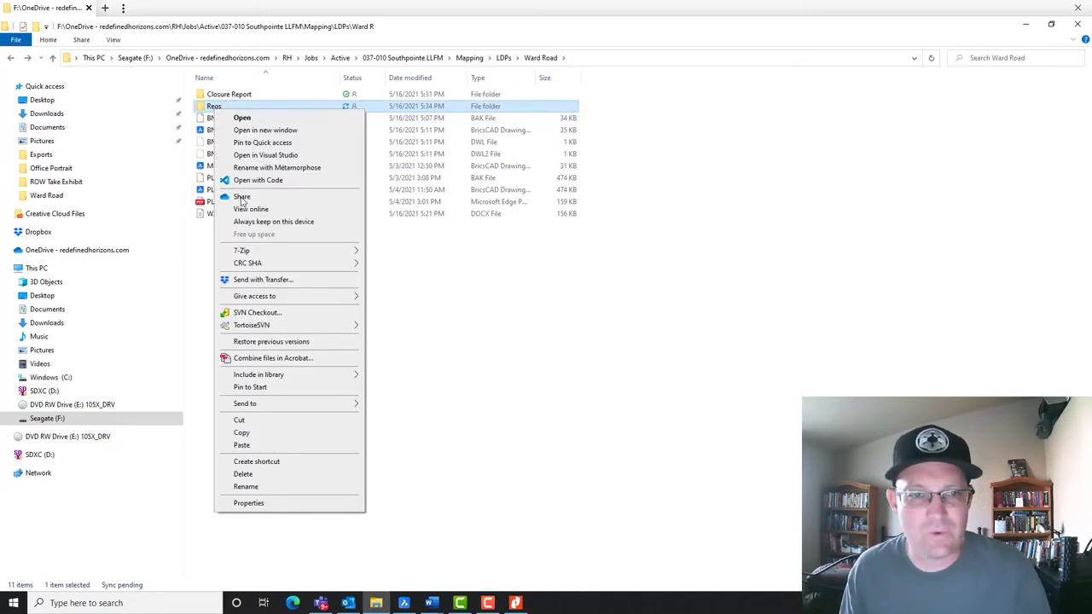
click(247, 486)
key(End)
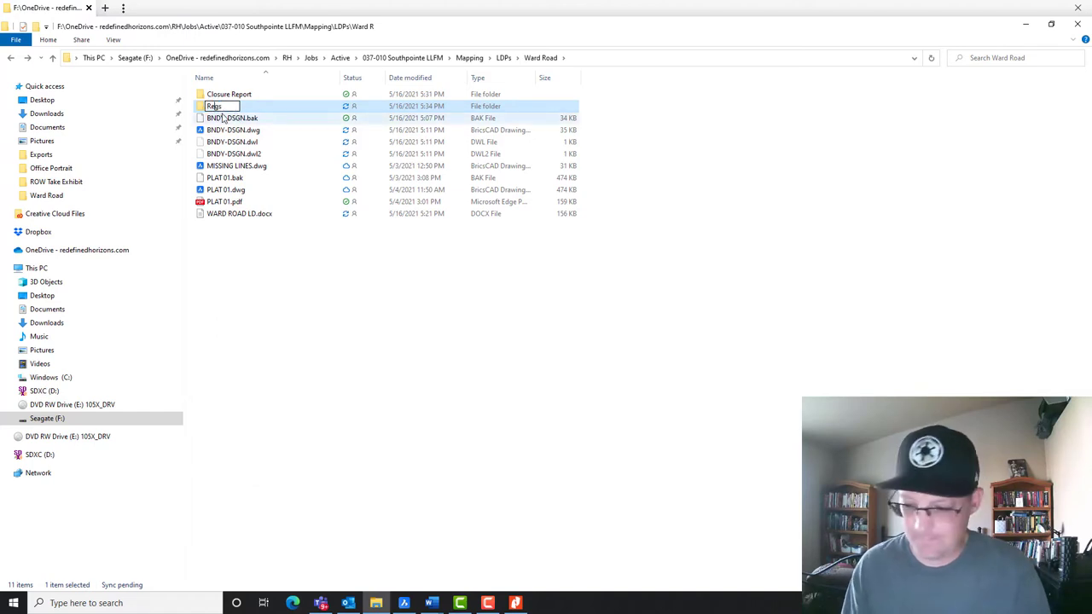
key(Return)
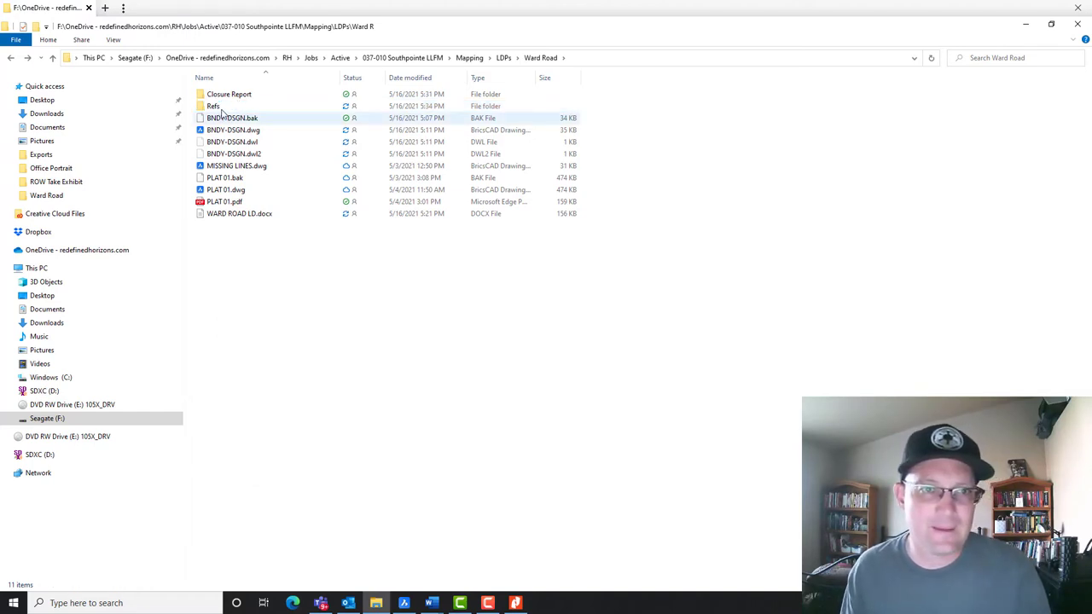
Paste the copied 81_OP_20.pdf and 81_OP_21.pdf files into the Refs folder
key(Return)
right_click(361, 232)
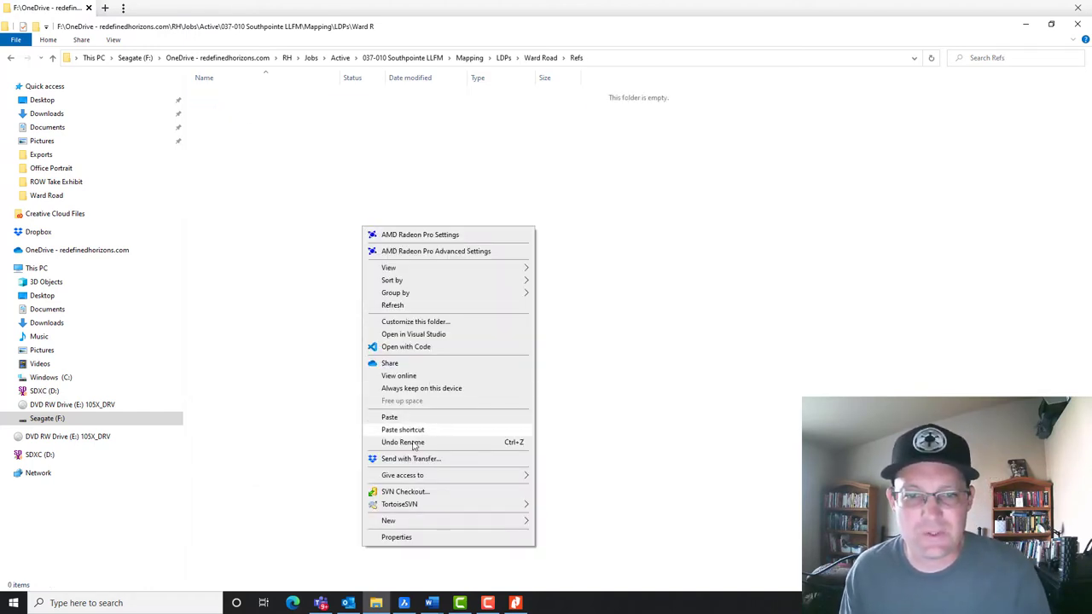
click(415, 418)
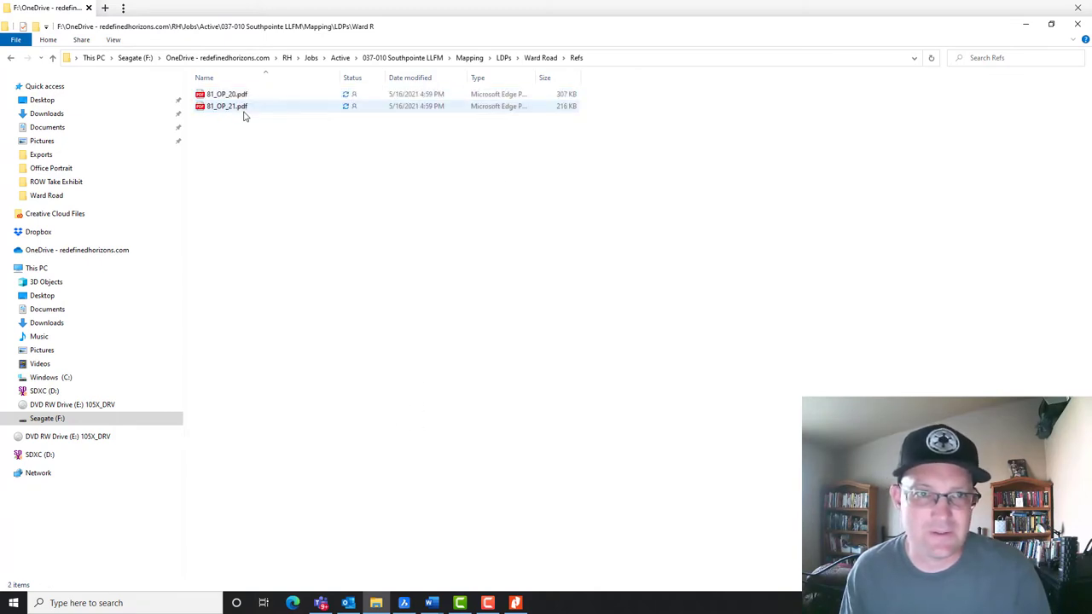
Open 81_OP_21.pdf from the Refs folder in Nitro Pro and examine Lot B, Lot C and the strip between them
click(233, 111)
right_click(234, 110)
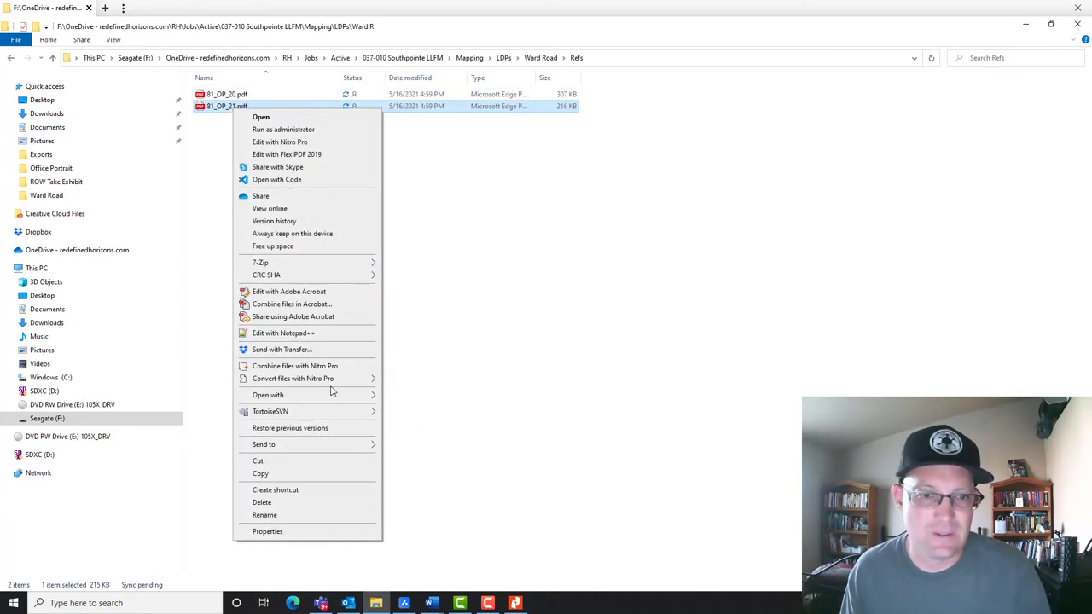
mouse_move(332, 399)
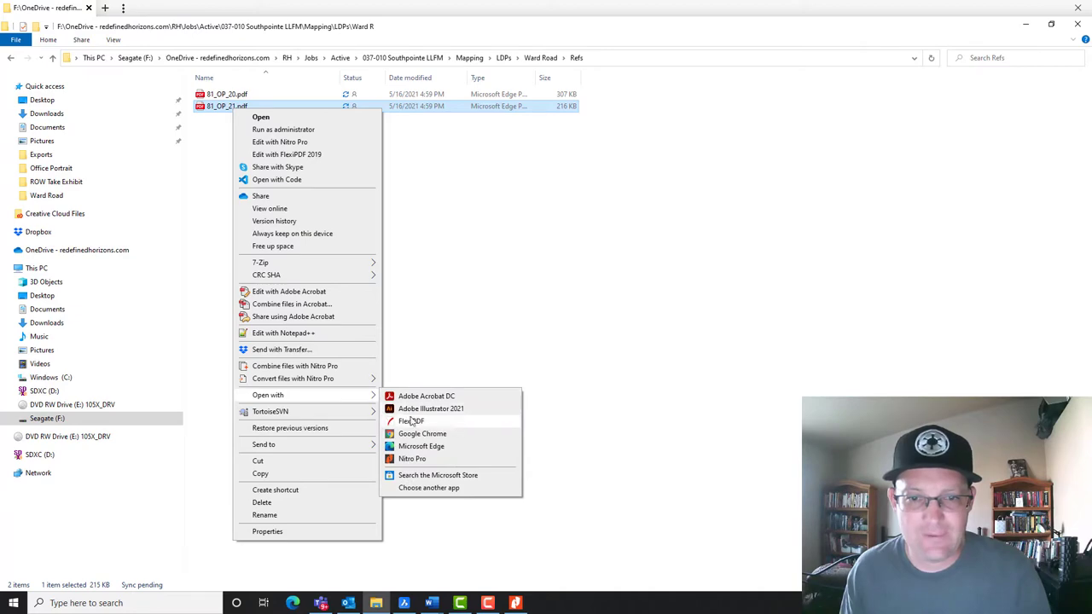
click(407, 459)
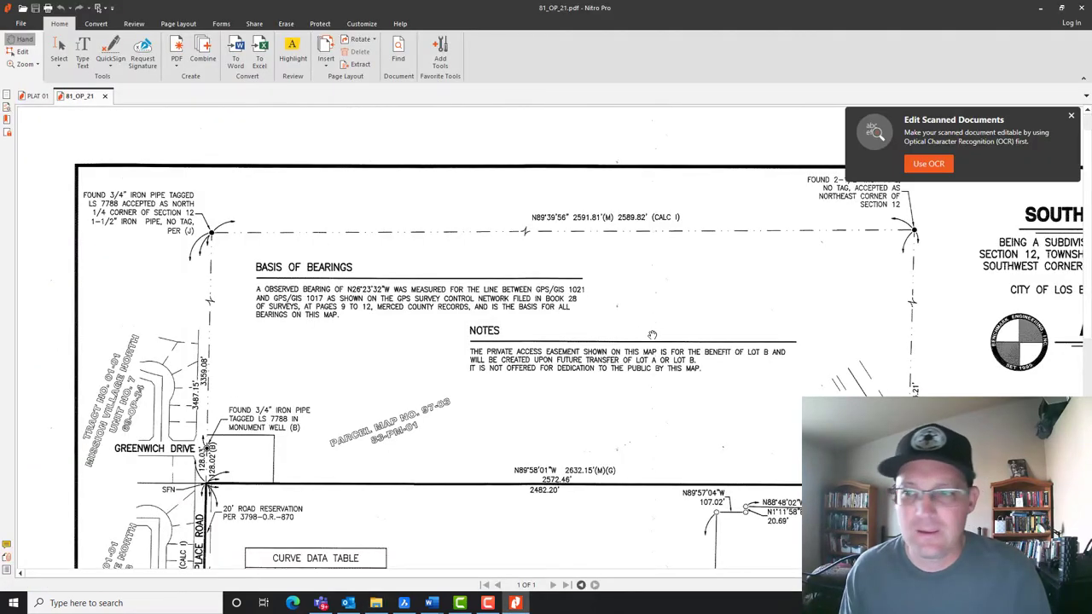
drag(652, 334, 515, 284)
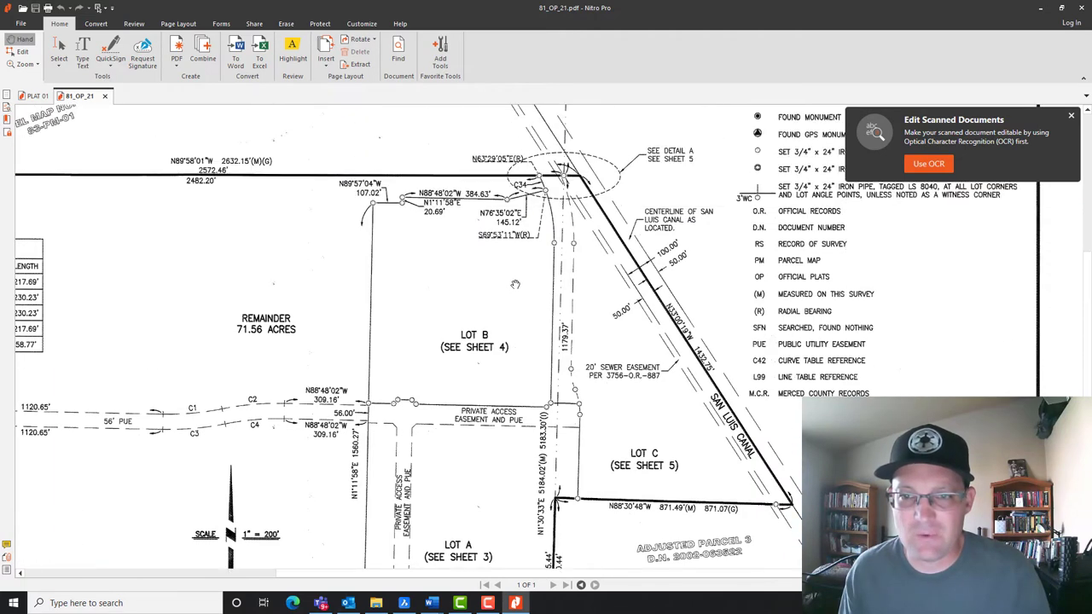
drag(429, 325, 431, 342)
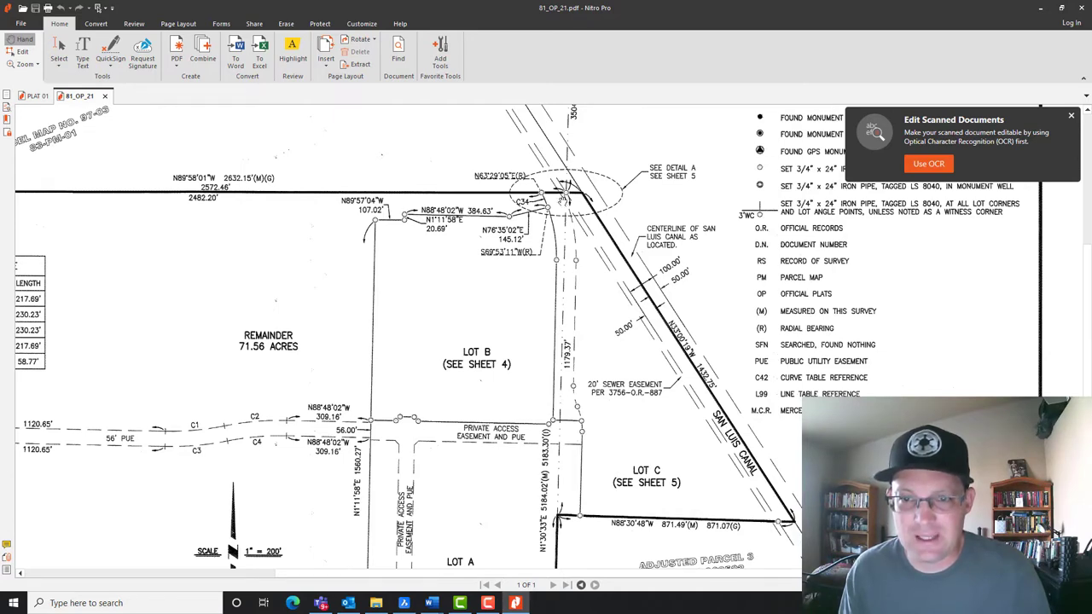
drag(115, 161, 134, 155)
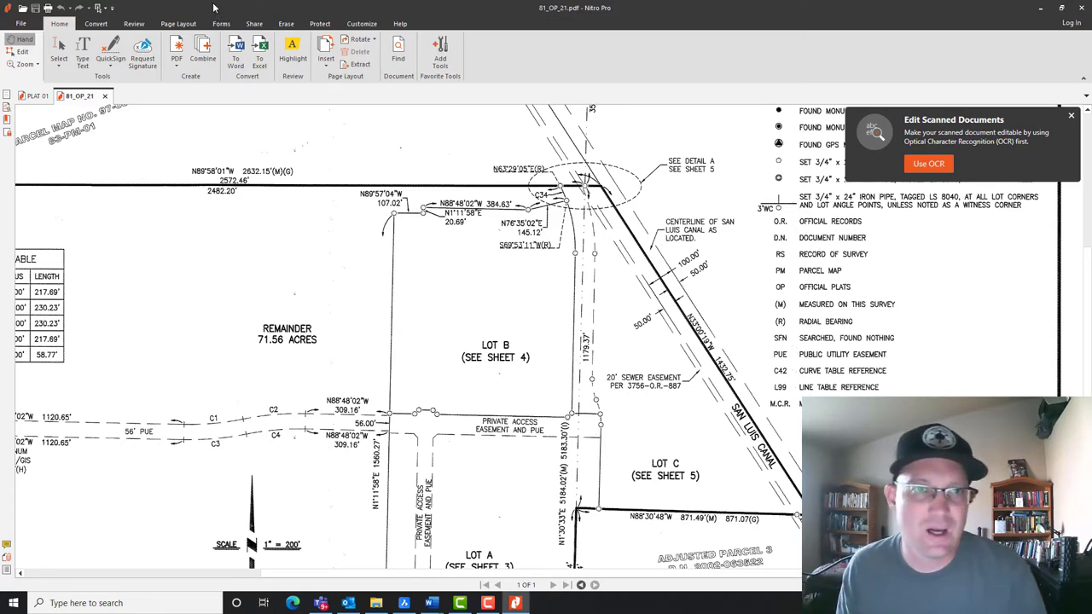
key(super+Down)
key(super+Down)
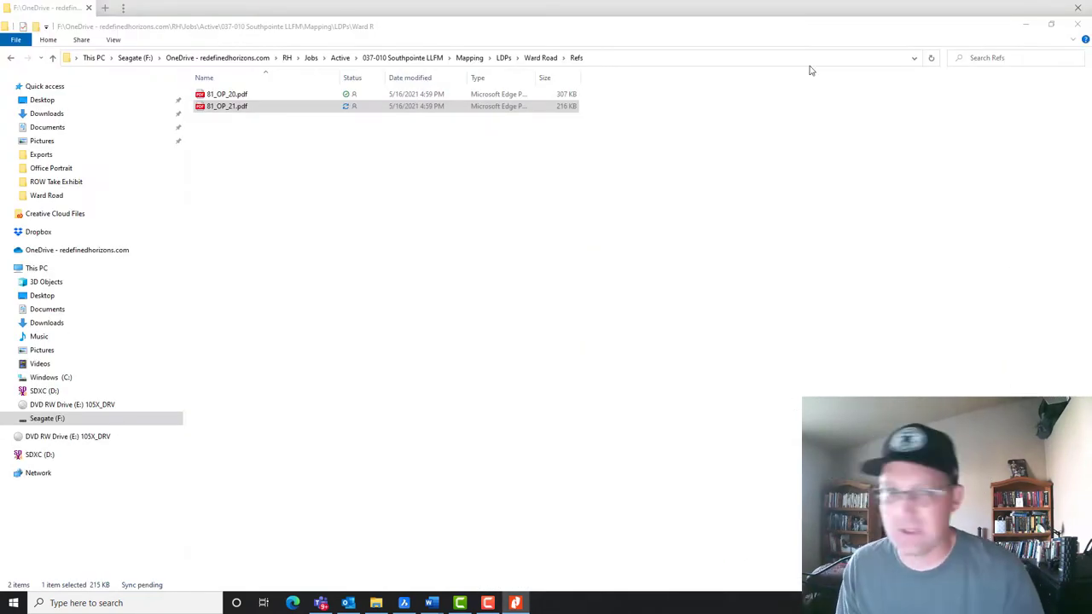
Switch to WARD ROAD LD.docx in Word and review the Exhibit A title, the Ward Road Right-of-Way heading and the introductory paragraph
click(605, 310)
mouse_move(432, 603)
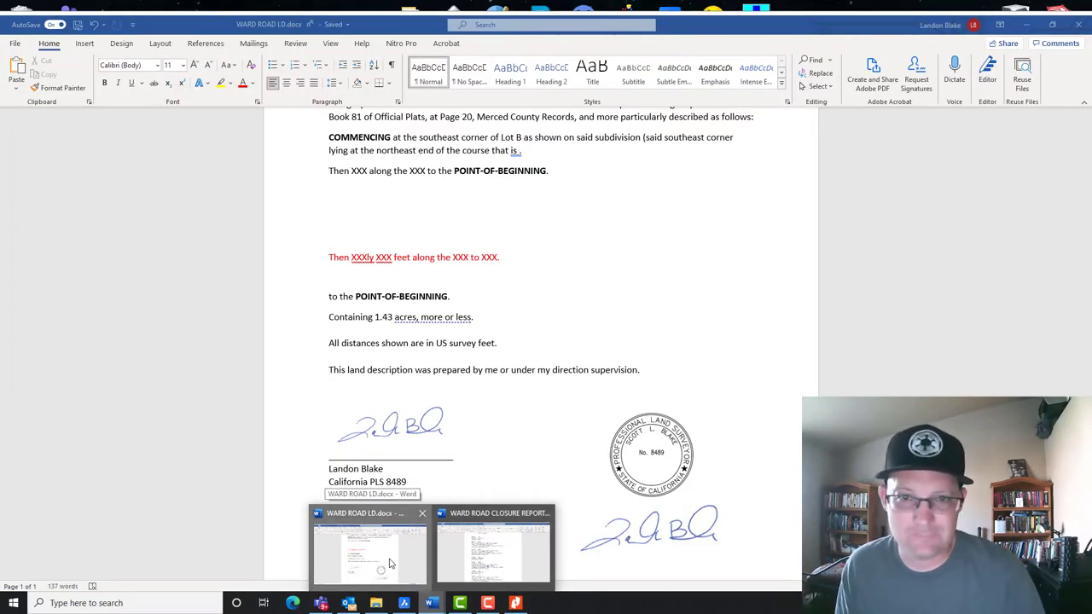
click(389, 563)
scroll(541, 214, up, 3)
scroll(543, 216, down, 2)
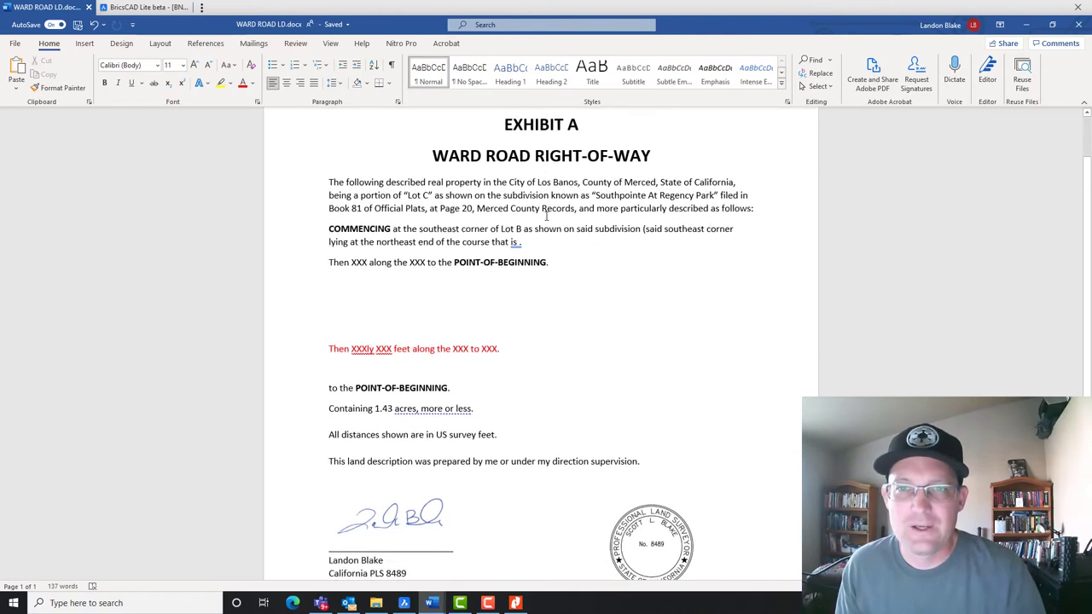
drag(500, 130, 657, 166)
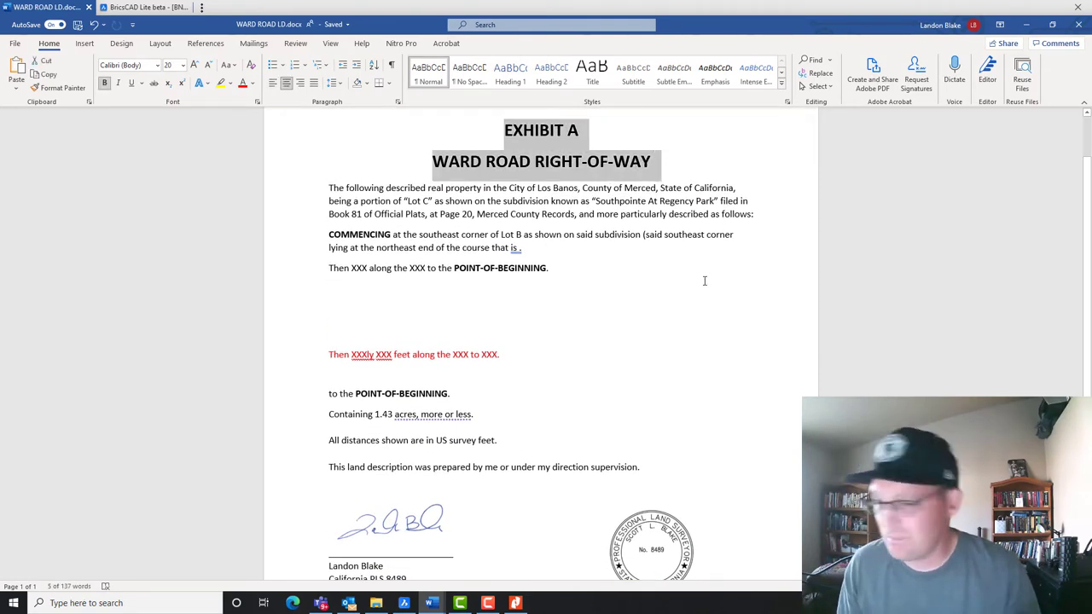
click(660, 312)
drag(595, 134, 492, 129)
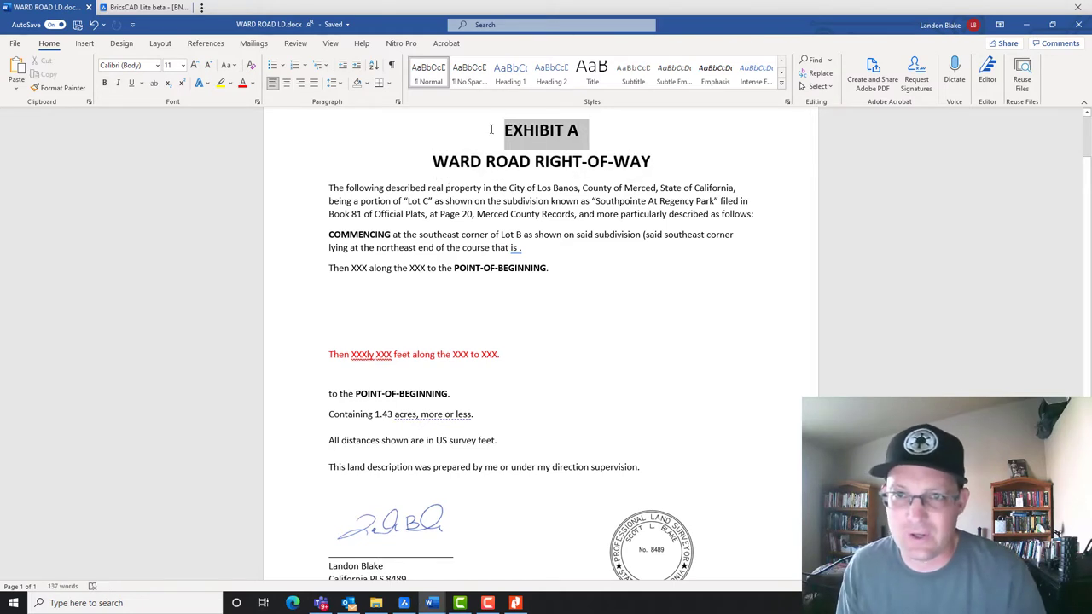
drag(430, 162, 658, 163)
click(641, 354)
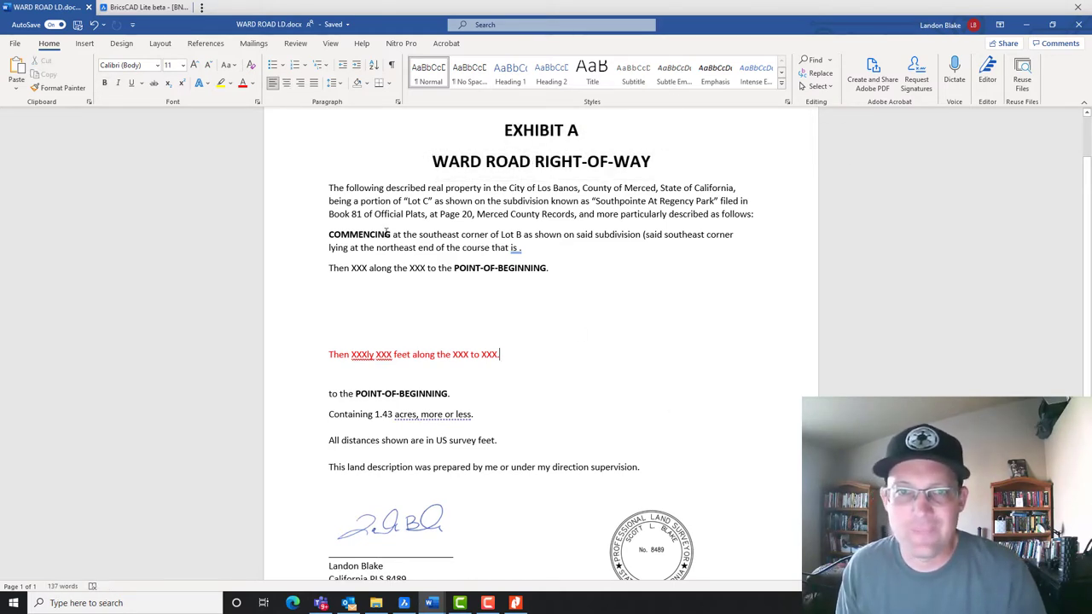
drag(330, 189, 760, 217)
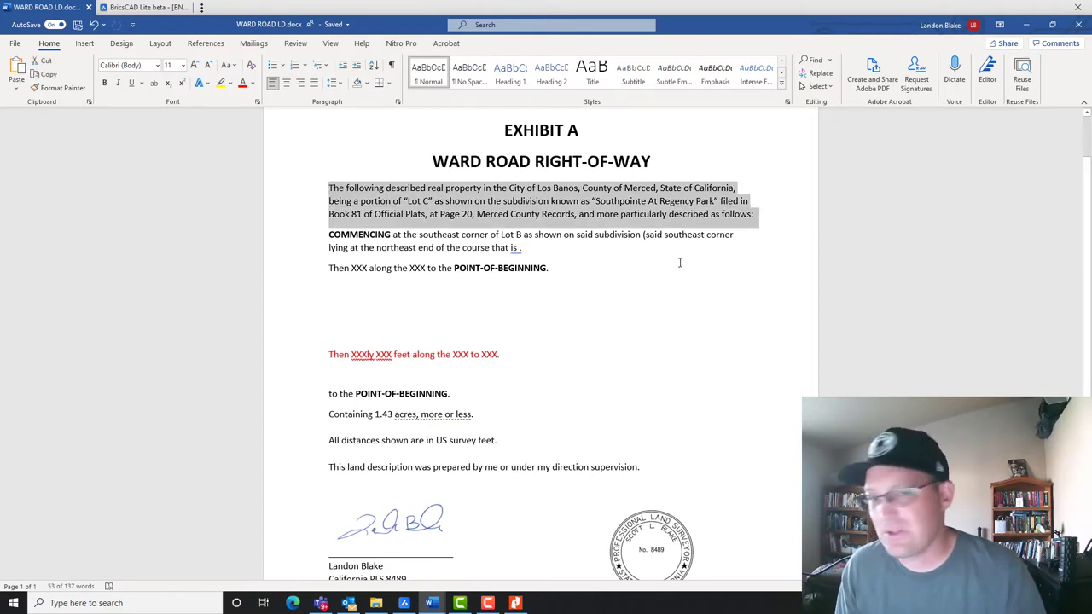
click(648, 298)
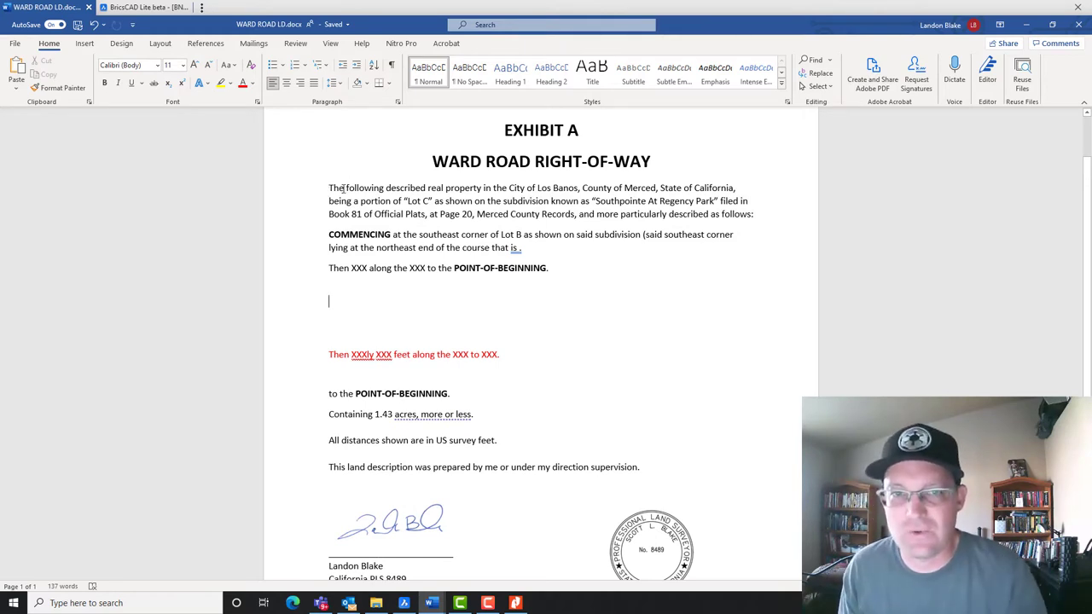
Review the introductory paragraph's city, county and state wording and its "Lot C" phrase, and bring up the 81_OP_21.pdf map in Nitro Pro
drag(329, 188, 734, 188)
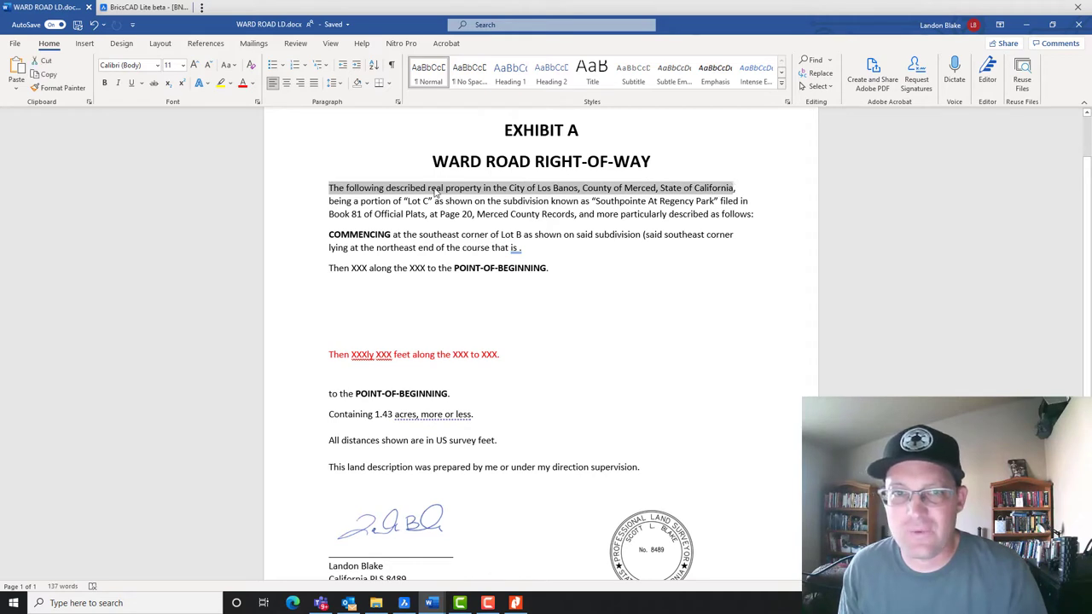
click(402, 201)
drag(325, 202, 435, 200)
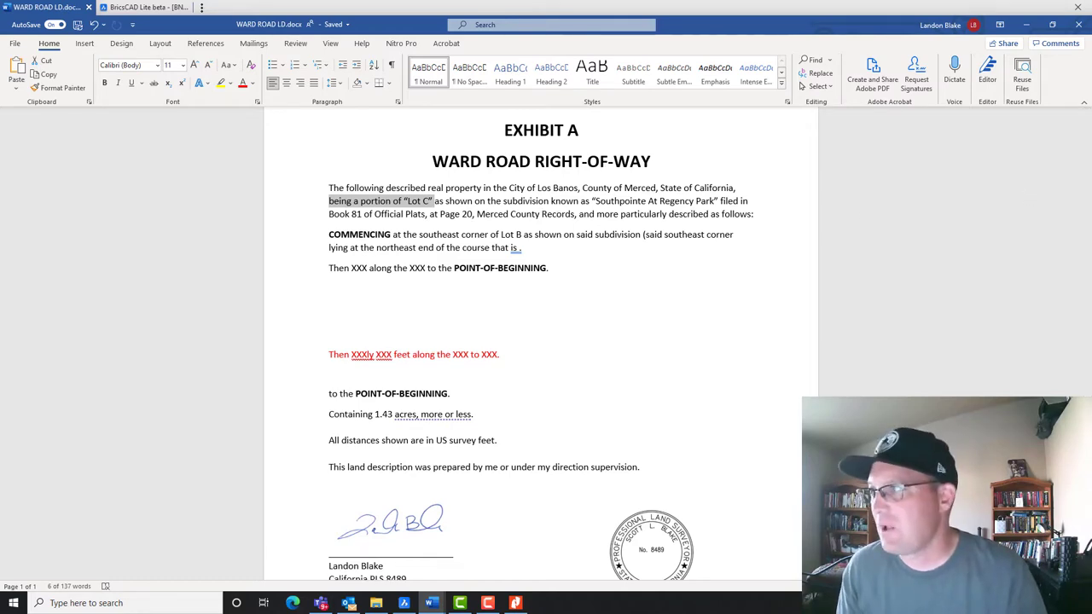
key(alt+Tab)
key(super+Up)
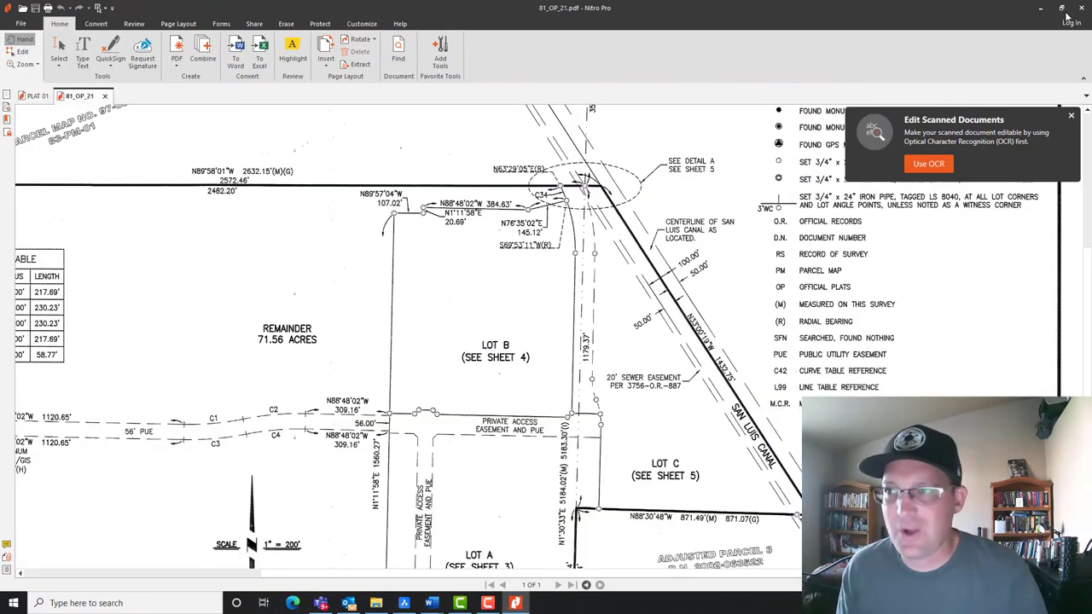
Switch to WARD ROAD LD.docx in Word and review the COMMENCING paragraph and the line leading to the POINT-OF-BEGINNING
click(1062, 9)
key(super+Up)
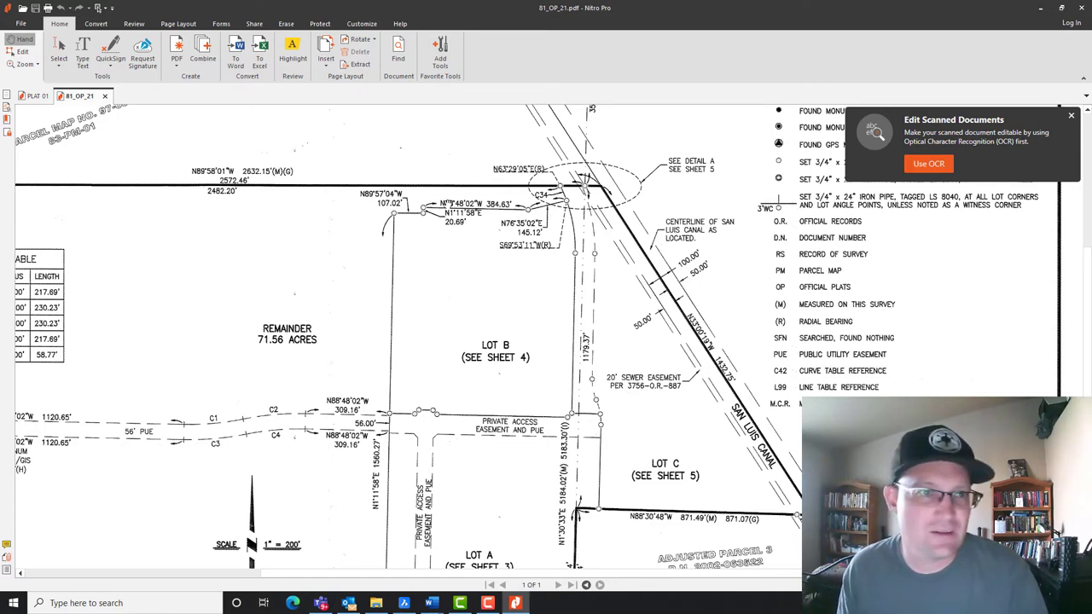
click(1039, 12)
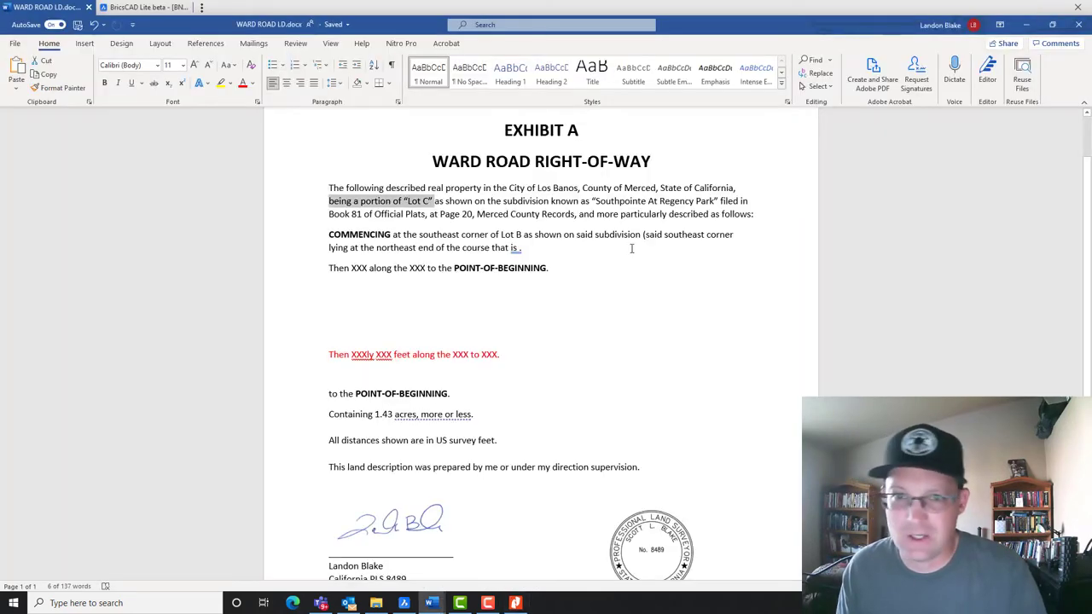
click(601, 269)
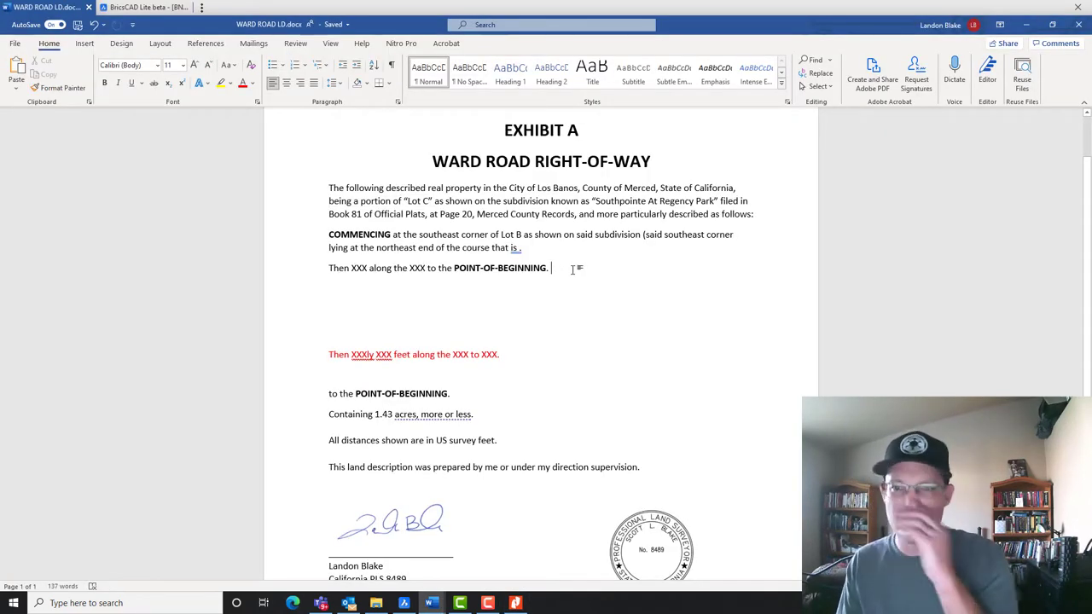
Examine Lot B's southeast corner and the Ward Road line on 81_OP_21.pdf in Nitro Pro, and return to the Word document
click(515, 604)
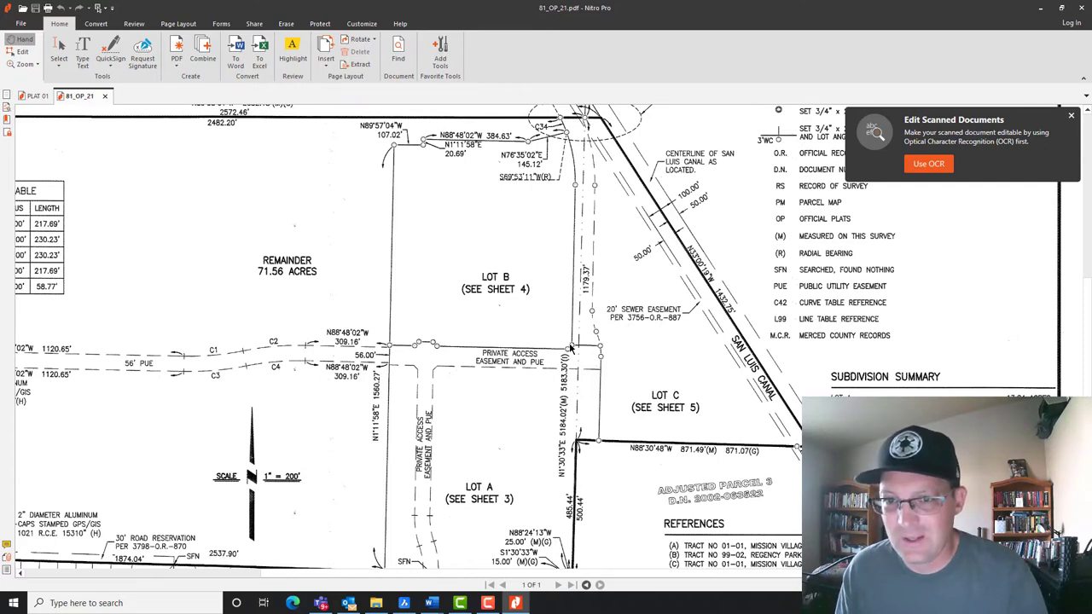
scroll(579, 343, down, 3)
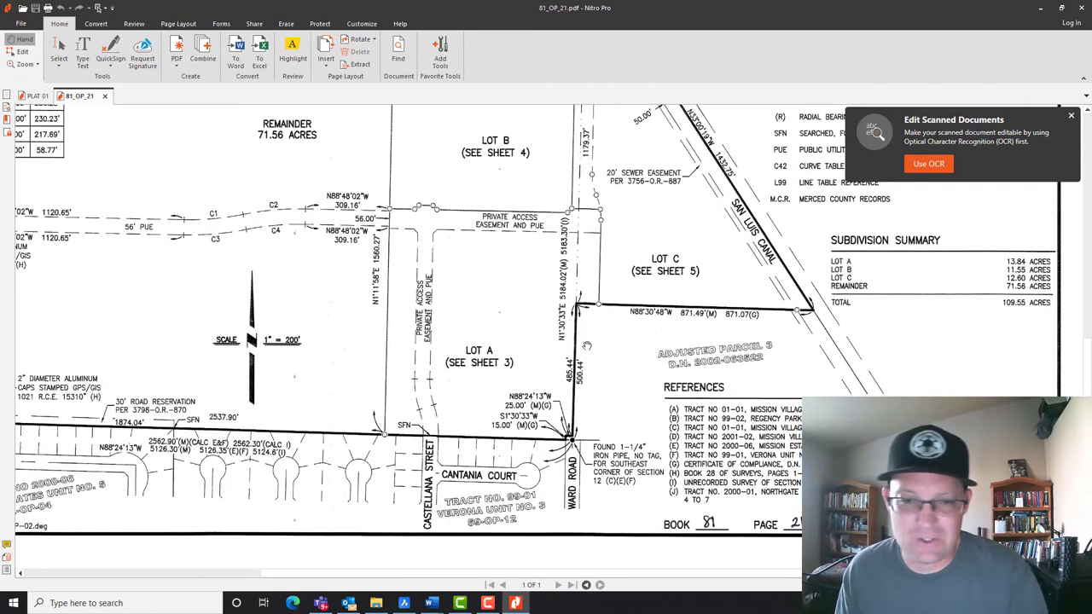
scroll(404, 394, down, 1)
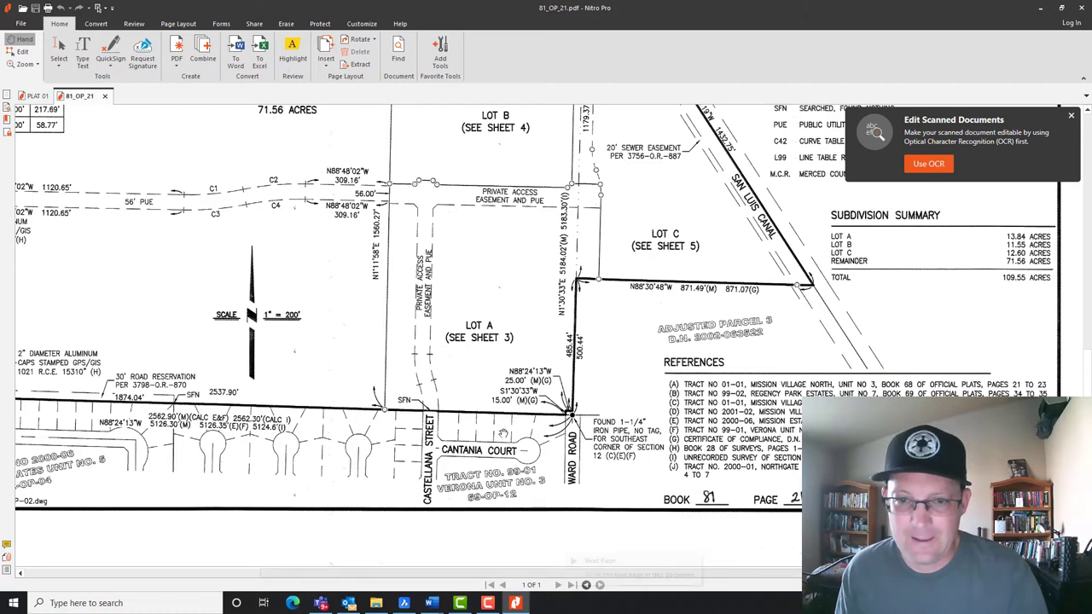
scroll(503, 373, up, 5)
scroll(512, 372, down, 3)
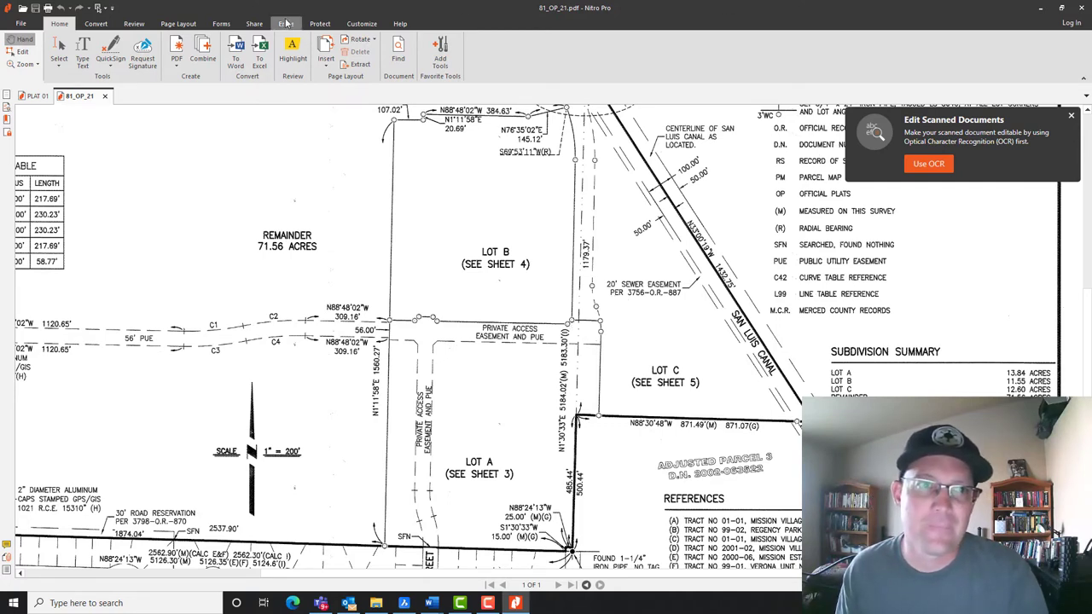
click(1041, 7)
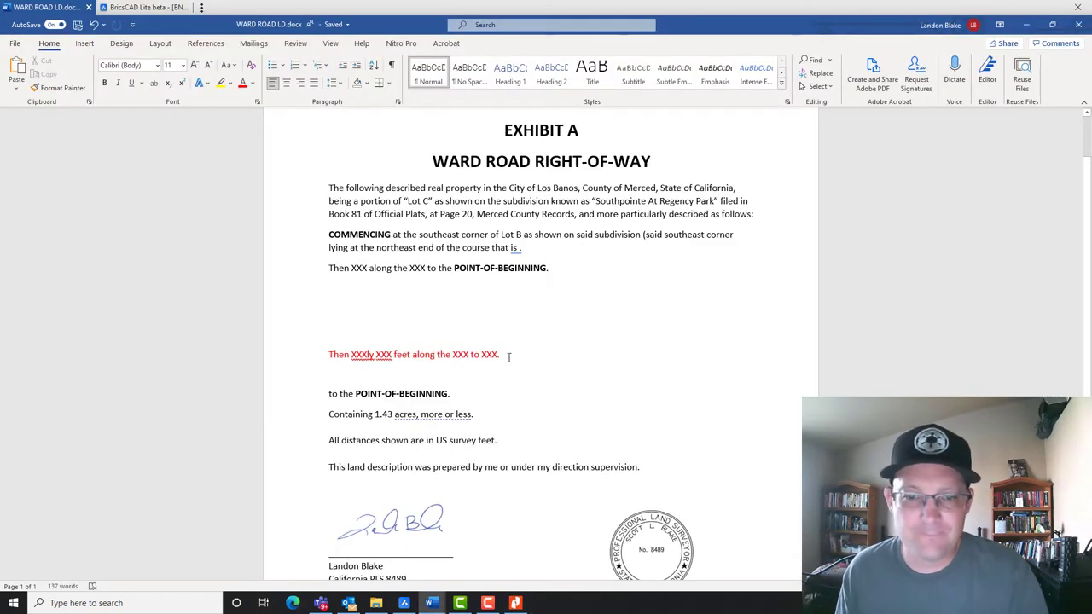
click(552, 268)
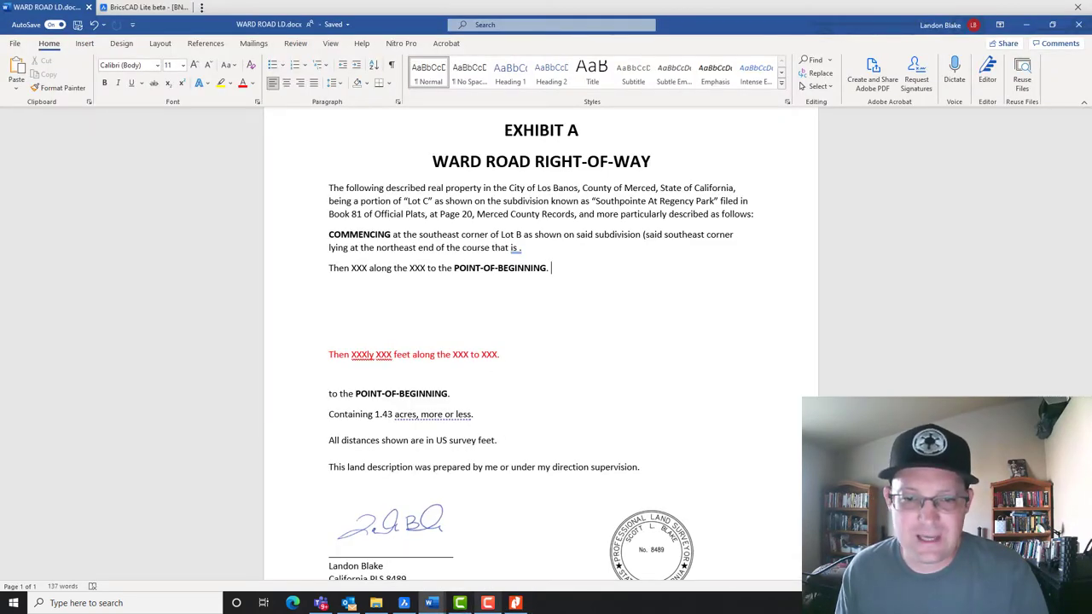
Switch to BricsCAD and inspect the 21.21' corner line beside lot 231 at Overland Avenue in the 100025-CALC drawing
click(403, 603)
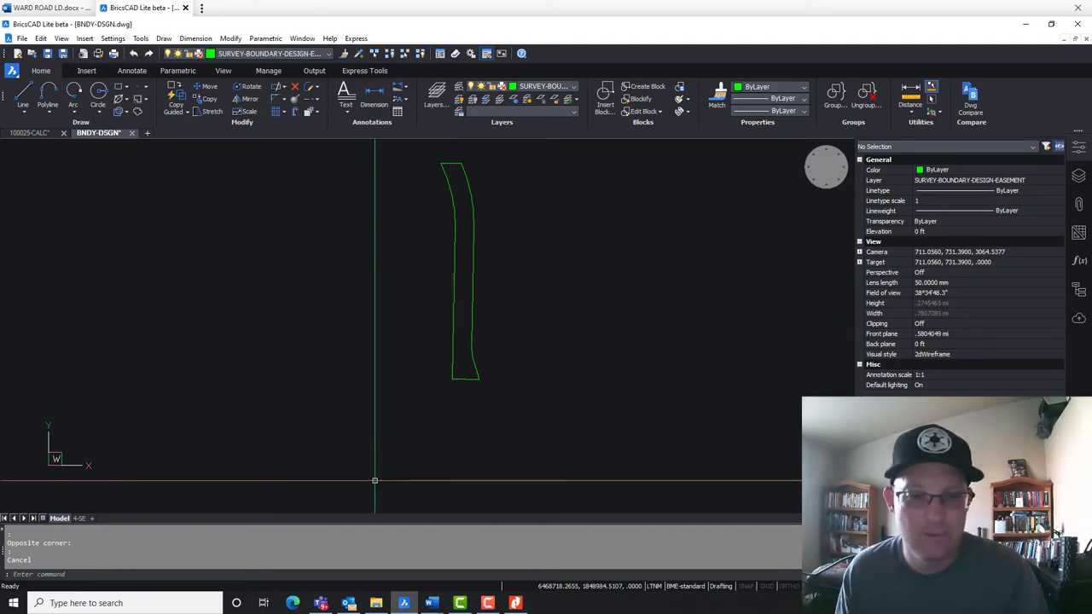
middle_drag(375, 481, 413, 501)
scroll(438, 464, down, 3)
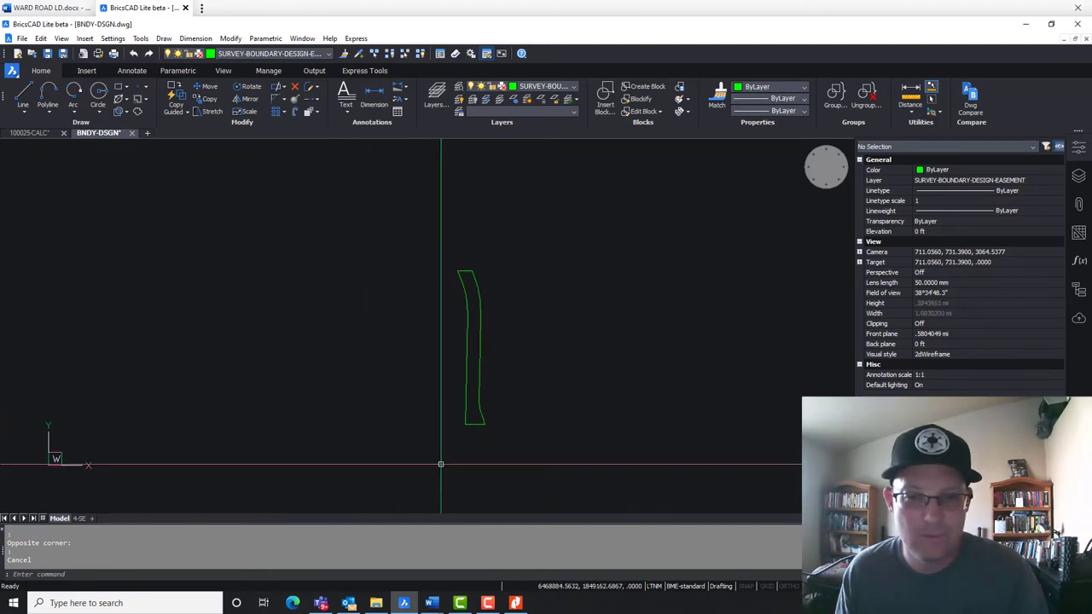
click(34, 133)
scroll(430, 402, up, 2)
middle_drag(429, 402, 434, 417)
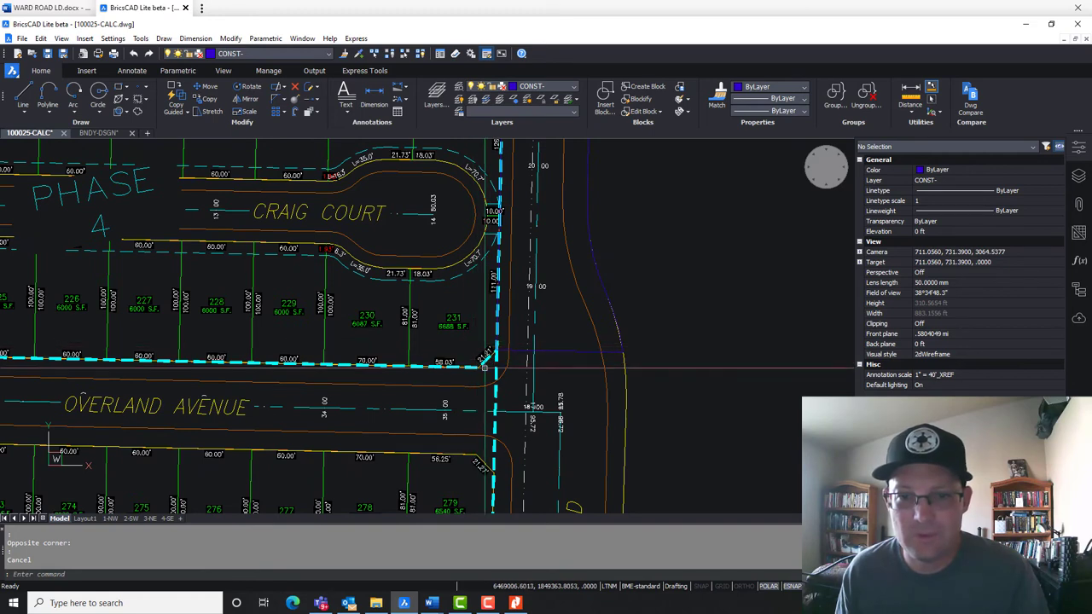
scroll(487, 363, up, 3)
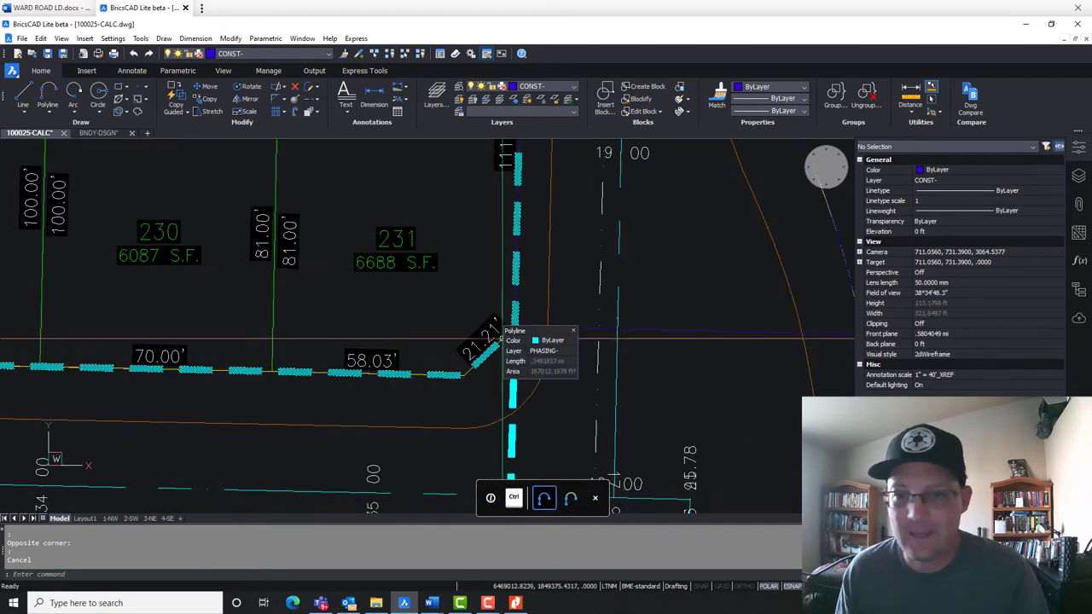
click(469, 369)
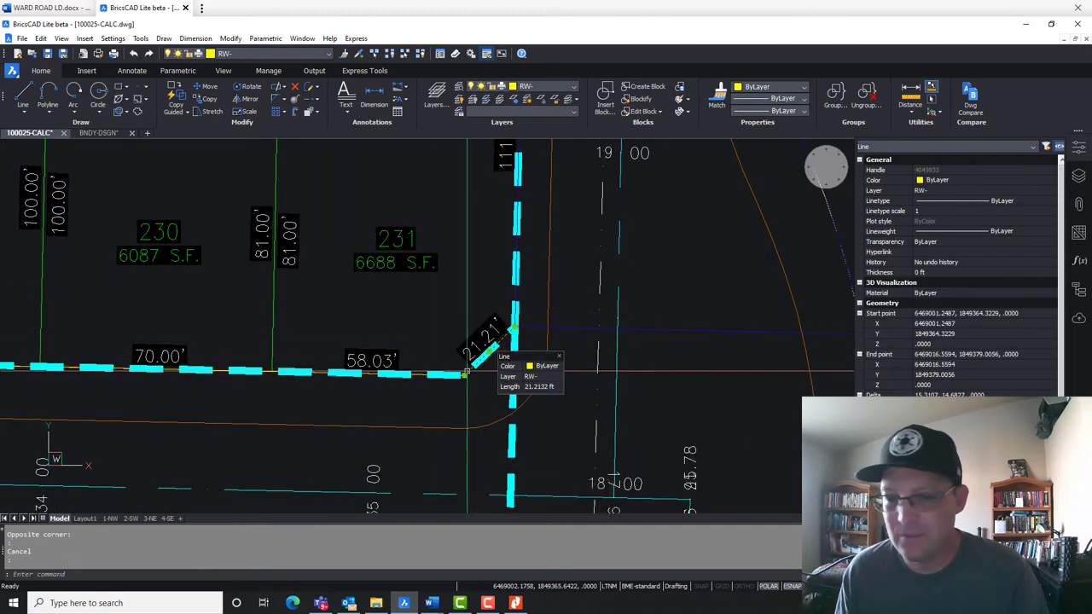
key(Escape)
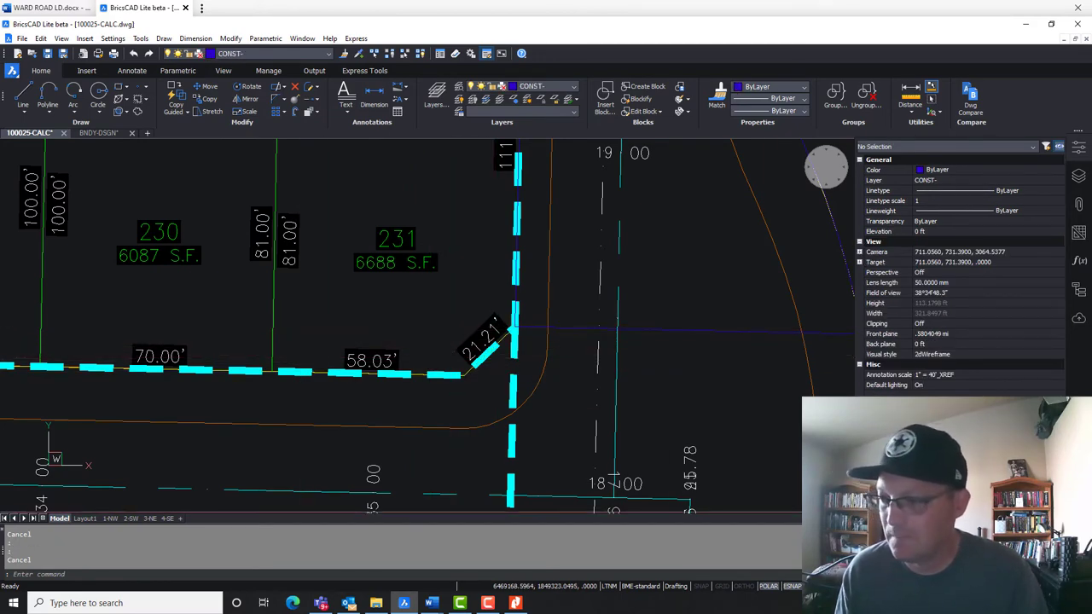
Check Lot B's southeast corner on 81_OP_23.pdf in Edge, moving its tab next to BK81, and return to the drawing
key(alt+Tab)
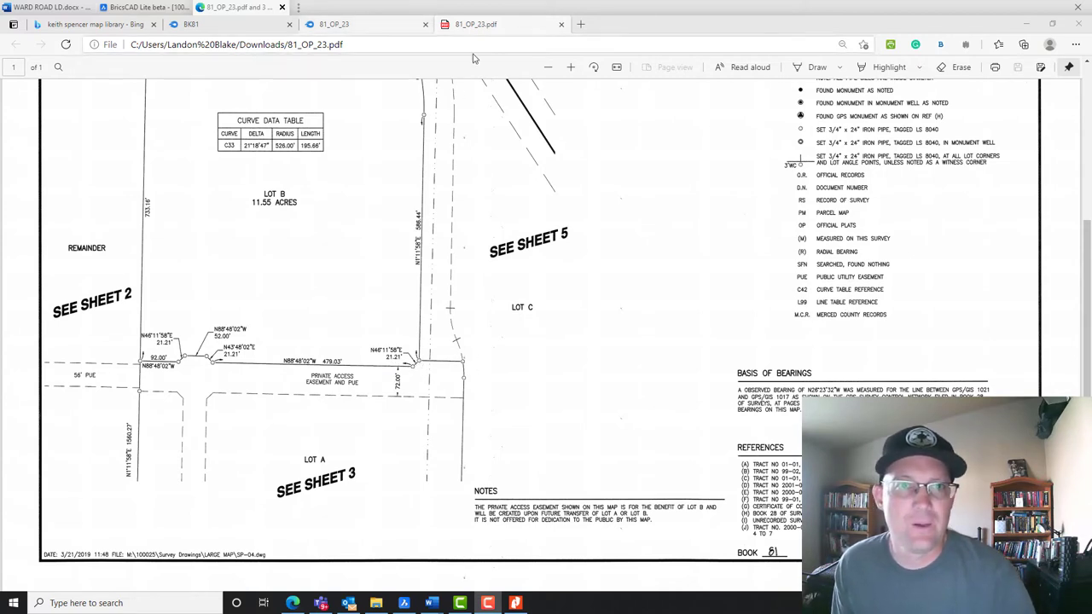
drag(499, 28, 337, 26)
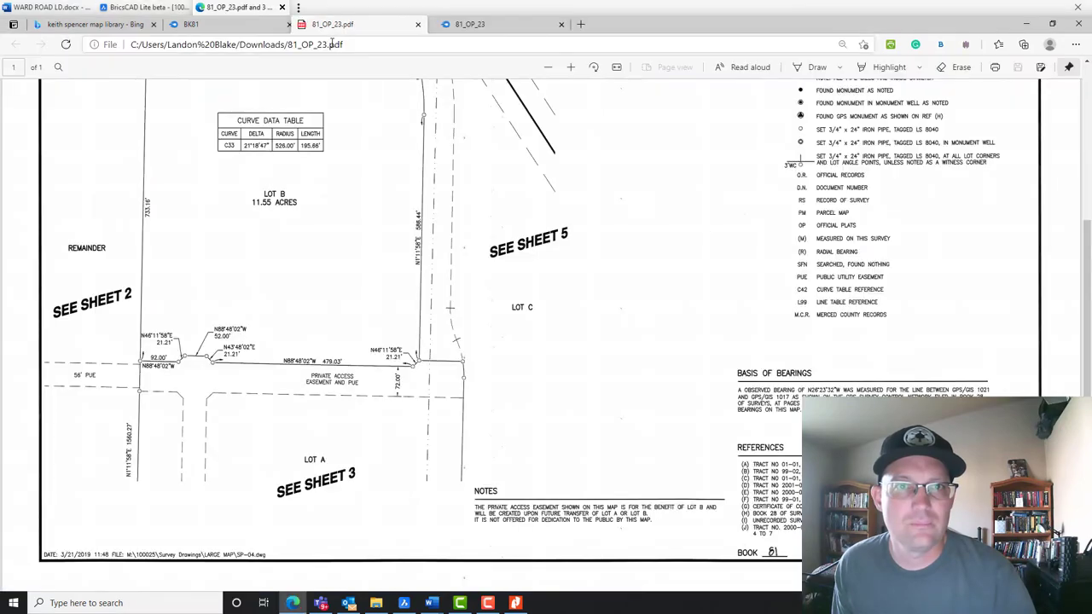
click(242, 10)
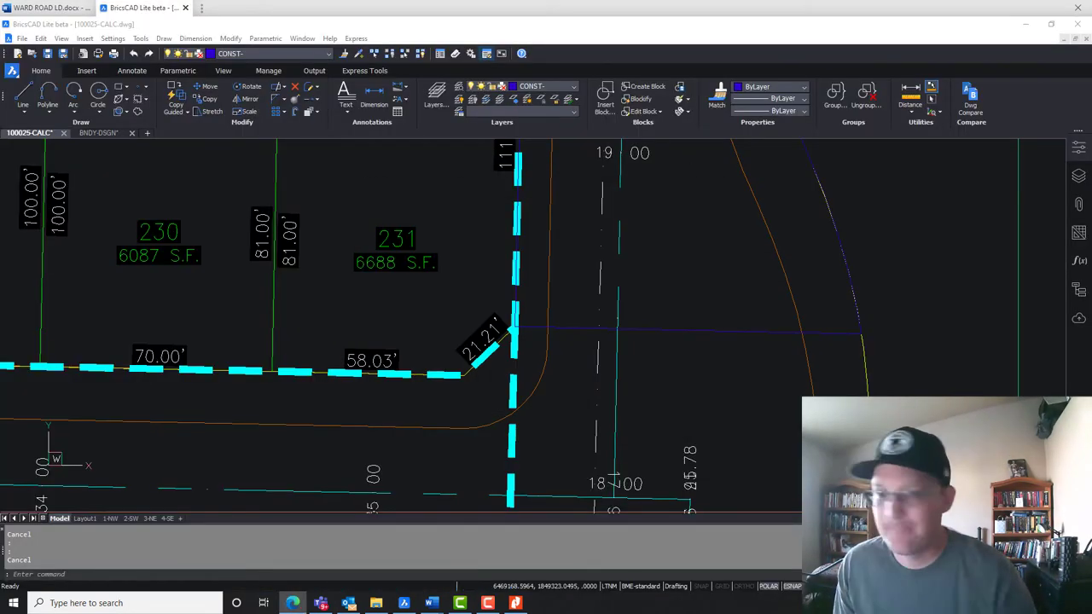
Switch to WARD ROAD LD.docx in Word and delete the whole COMMENCING paragraph
mouse_move(431, 608)
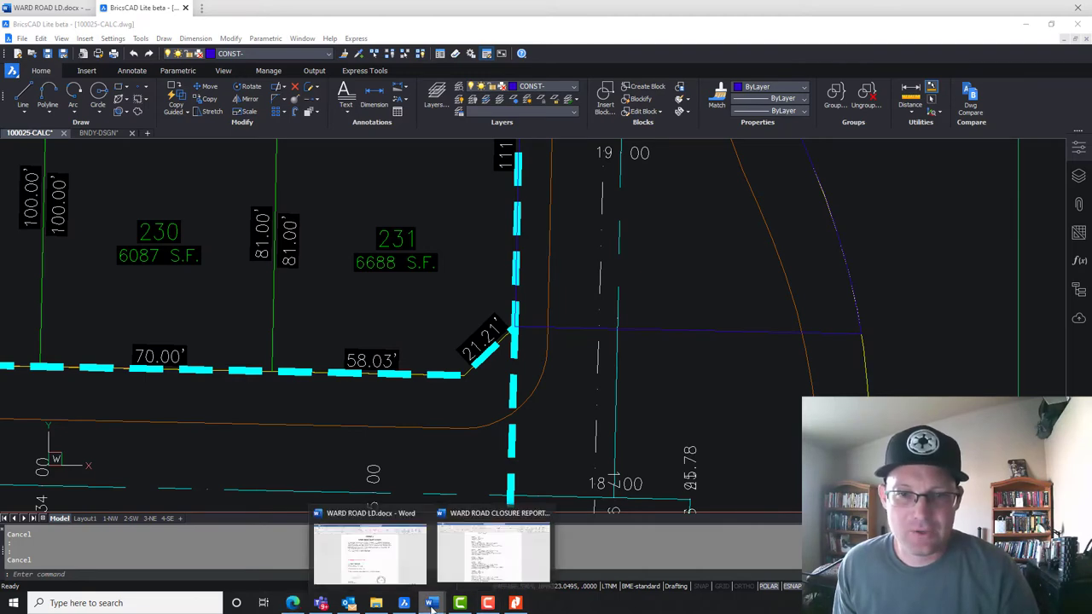
click(402, 563)
click(328, 340)
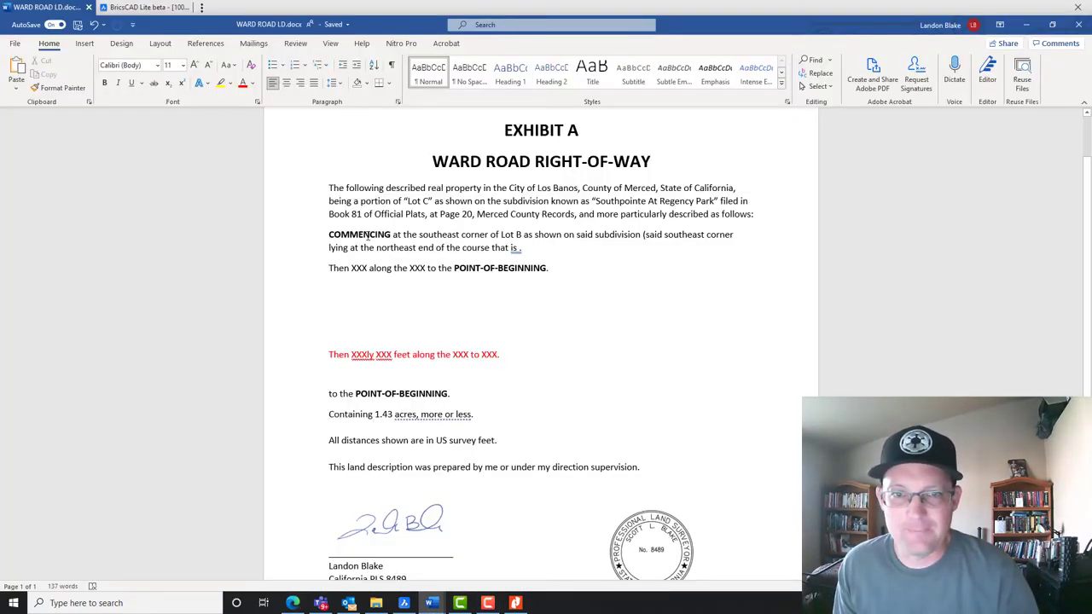
click(368, 235)
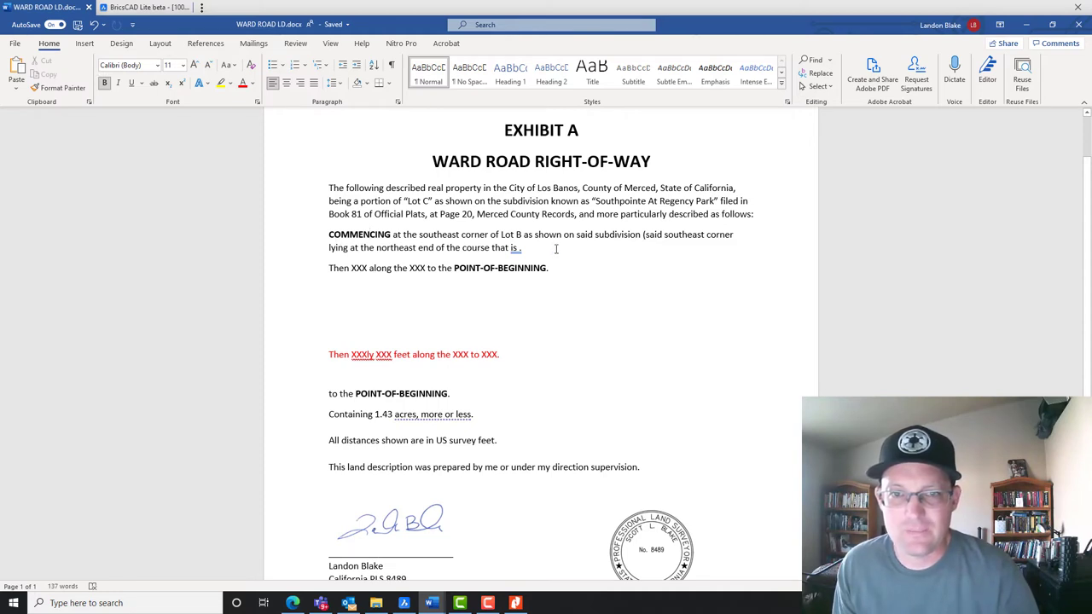
drag(533, 253, 307, 237)
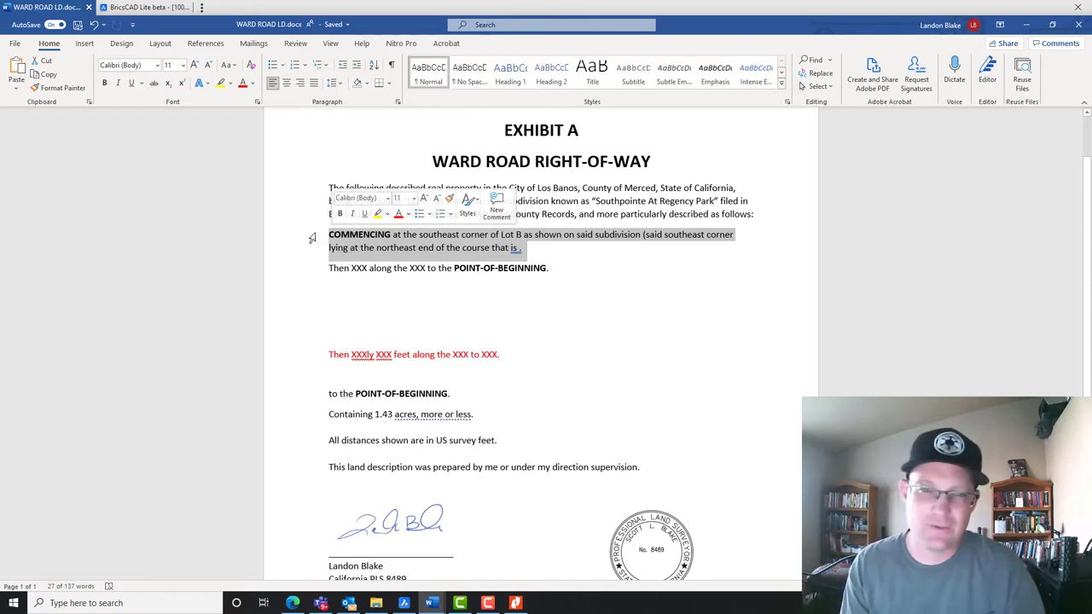
key(Delete)
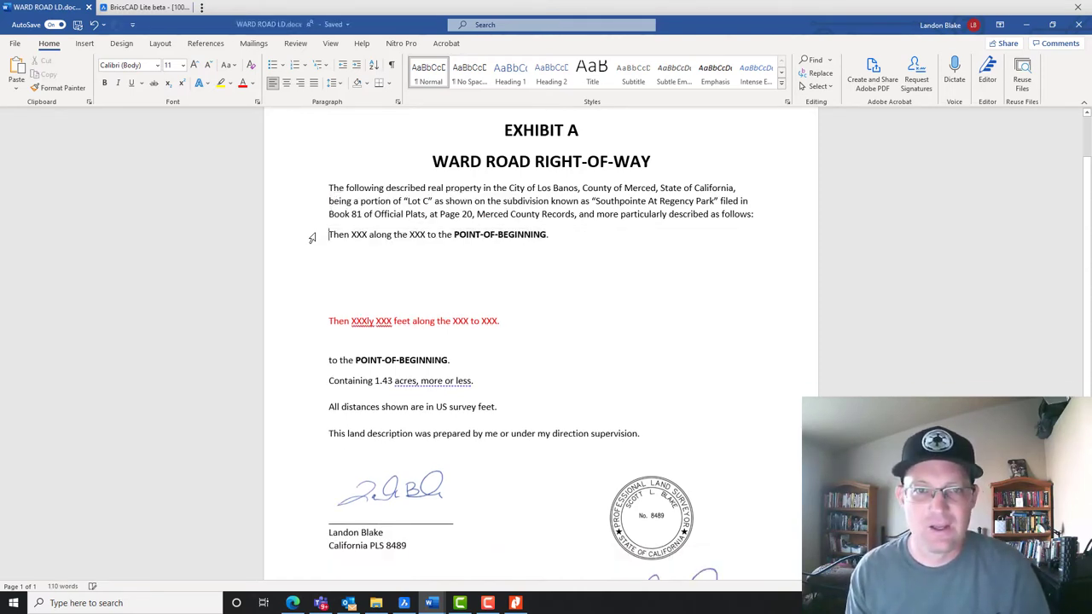
Trim the "Then XXX along the XXX to the POINT-OF-BEGINNING." line down to the bold word BEGINNING without its period
key(Delete)
key(Delete)
key(Delete)
key(Delete)
key(Delete)
key(Delete)
key(Delete)
key(Delete)
key(Delete)
key(Delete)
key(Delete)
key(Delete)
key(Delete)
key(Delete)
key(Delete)
key(Delete)
key(Delete)
key(Delete)
key(Delete)
key(Delete)
key(Delete)
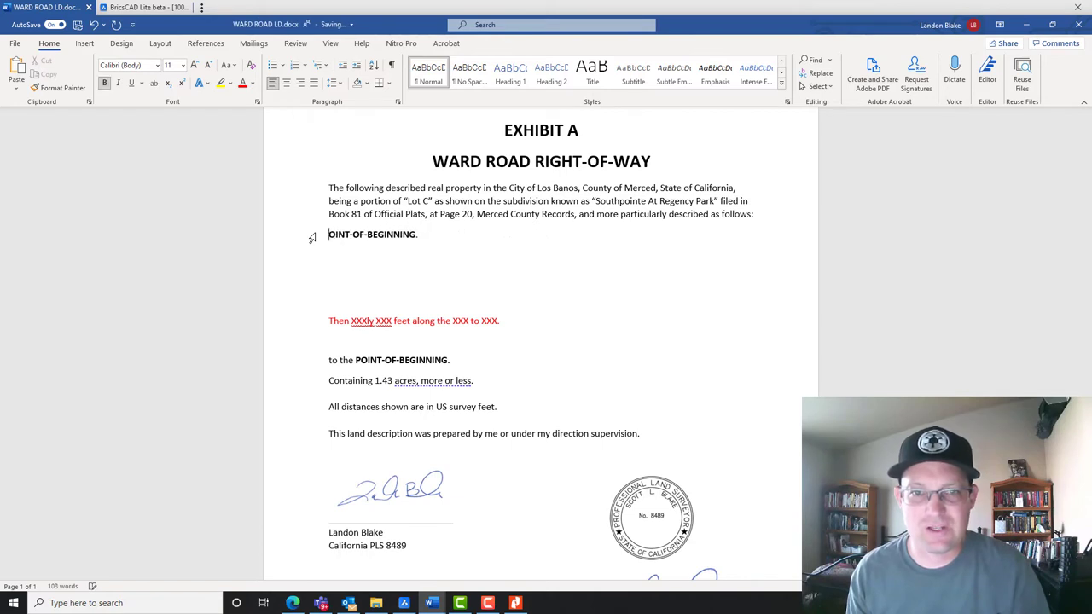
key(Delete)
key(Delete)
key(Delete)
key(Delete)
key(Delete)
key(Delete)
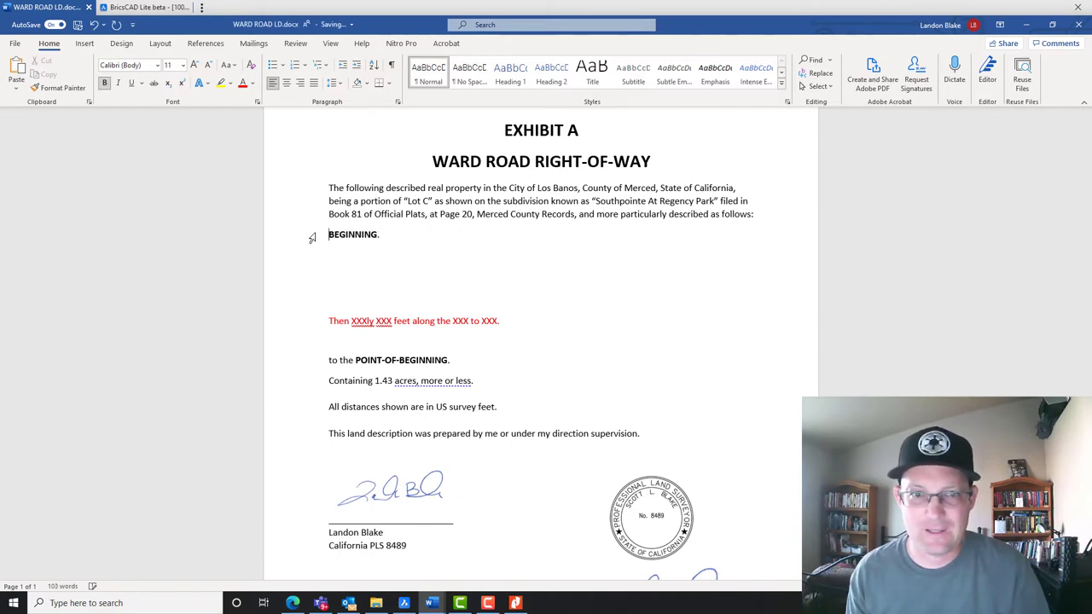
key(End)
key(BackSpace)
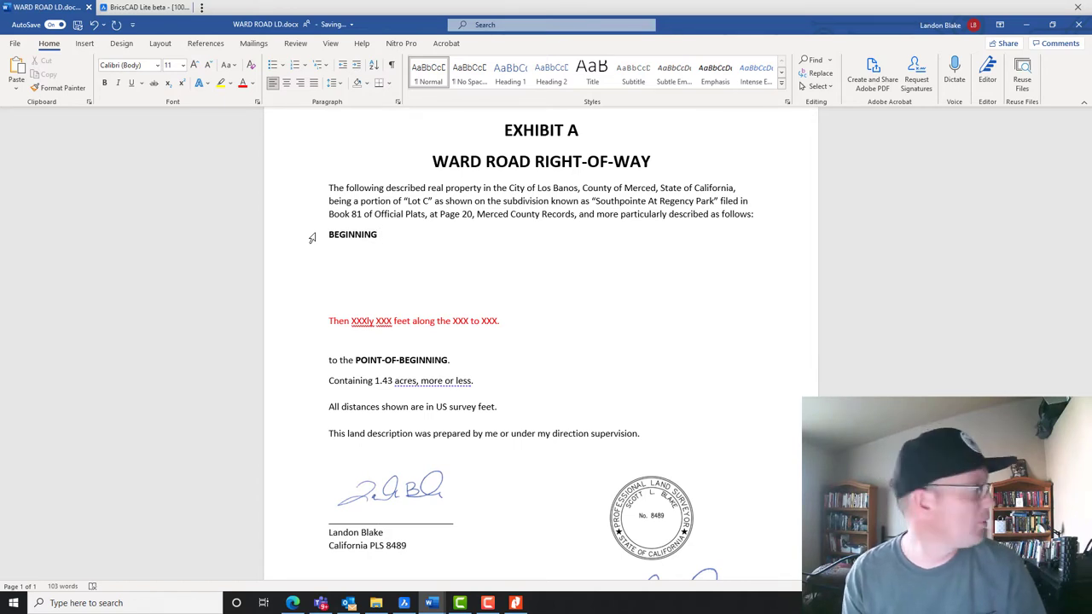
Continue the BEGINNING line with "at the southeast corner of Lot B on said subdivision"
text(at)
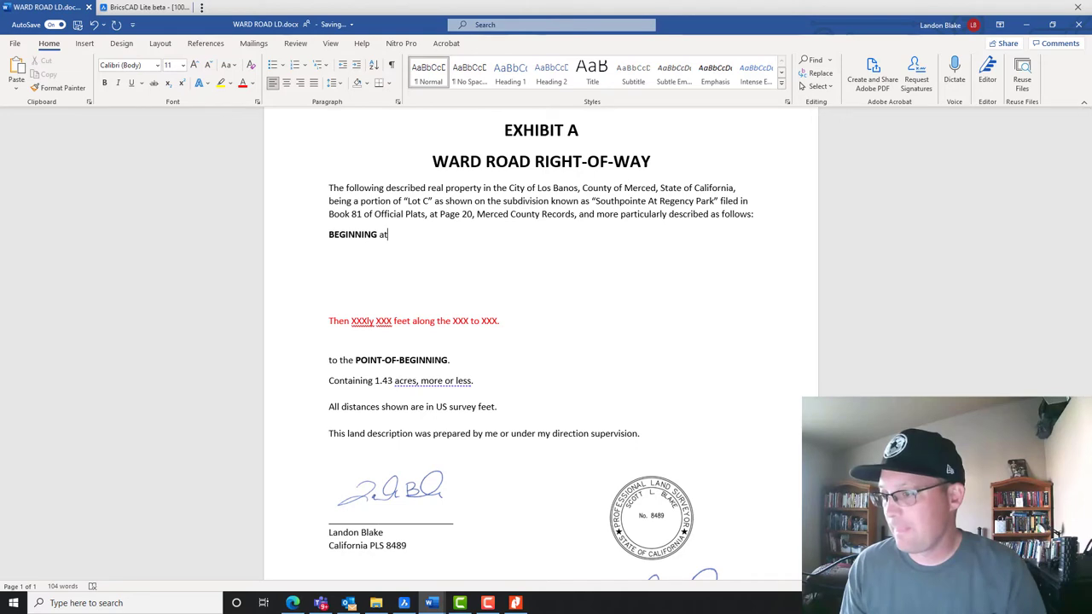
click(433, 239)
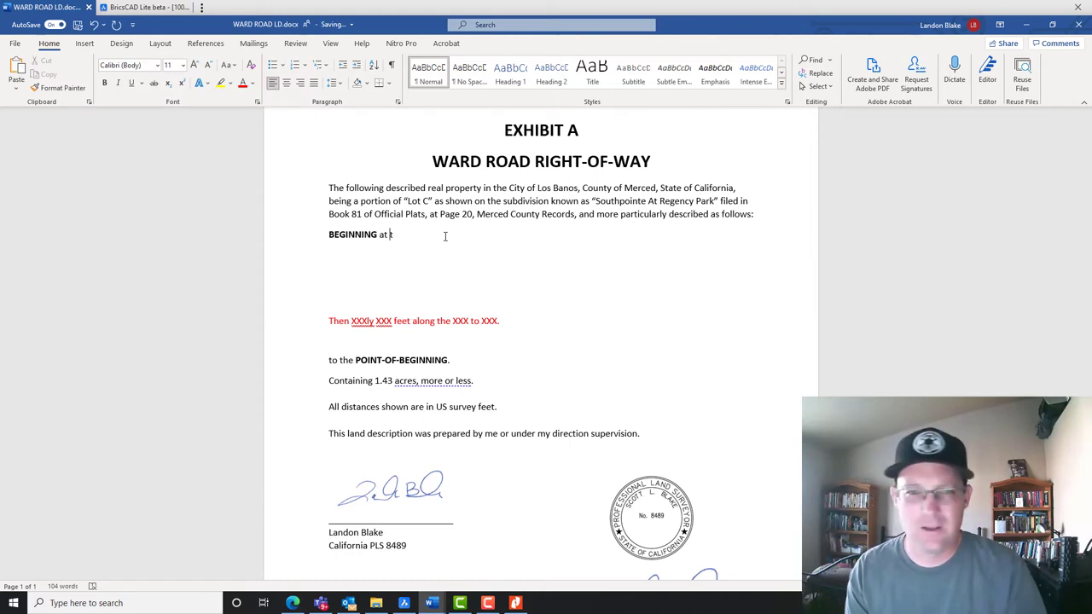
text(the south )
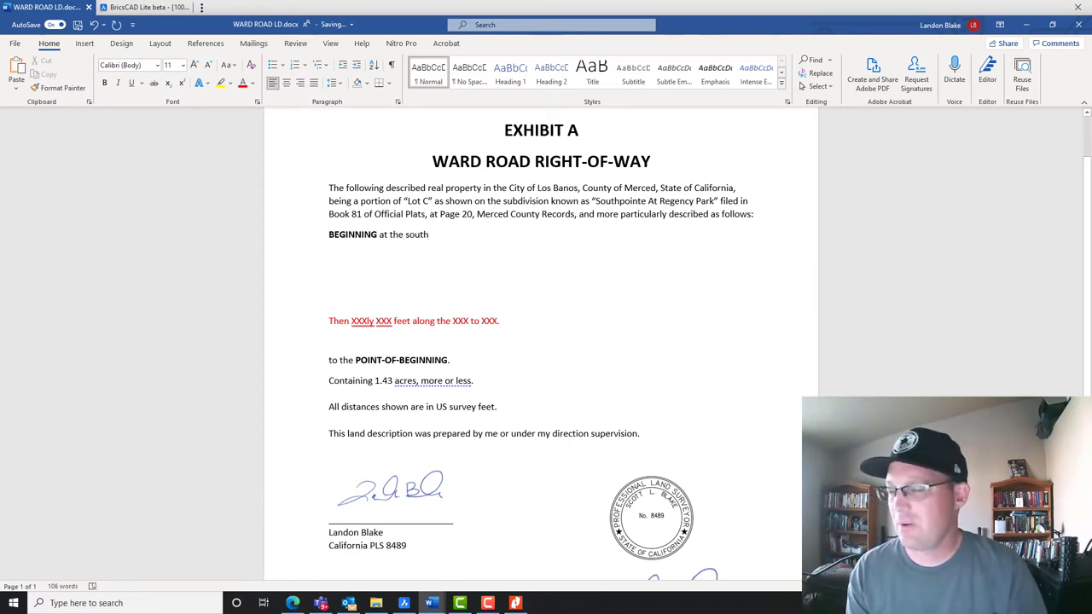
text(east corner of Lot B on s)
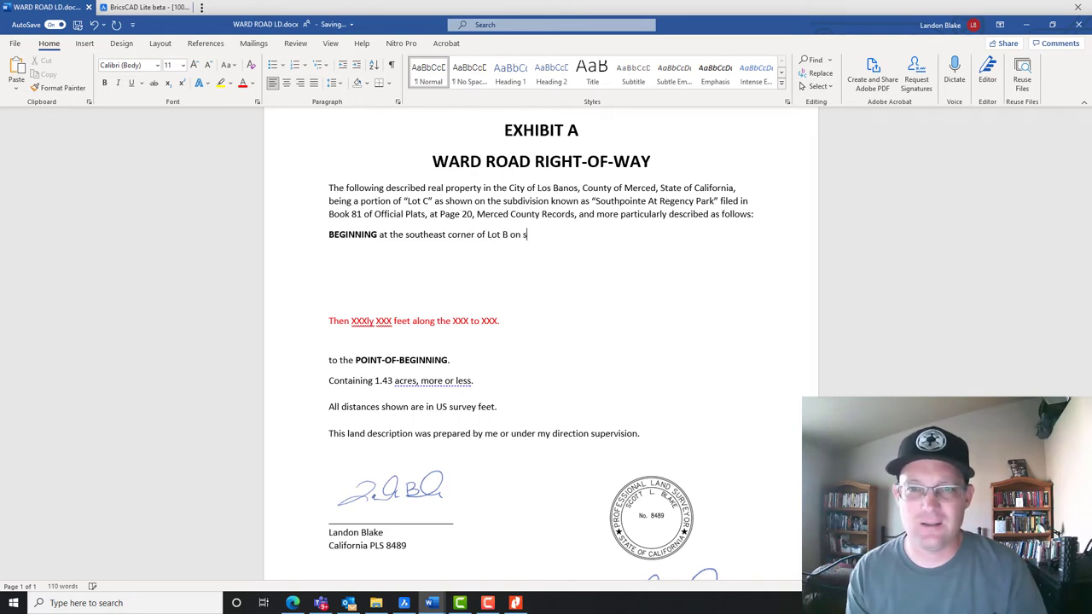
text(aid subdiv)
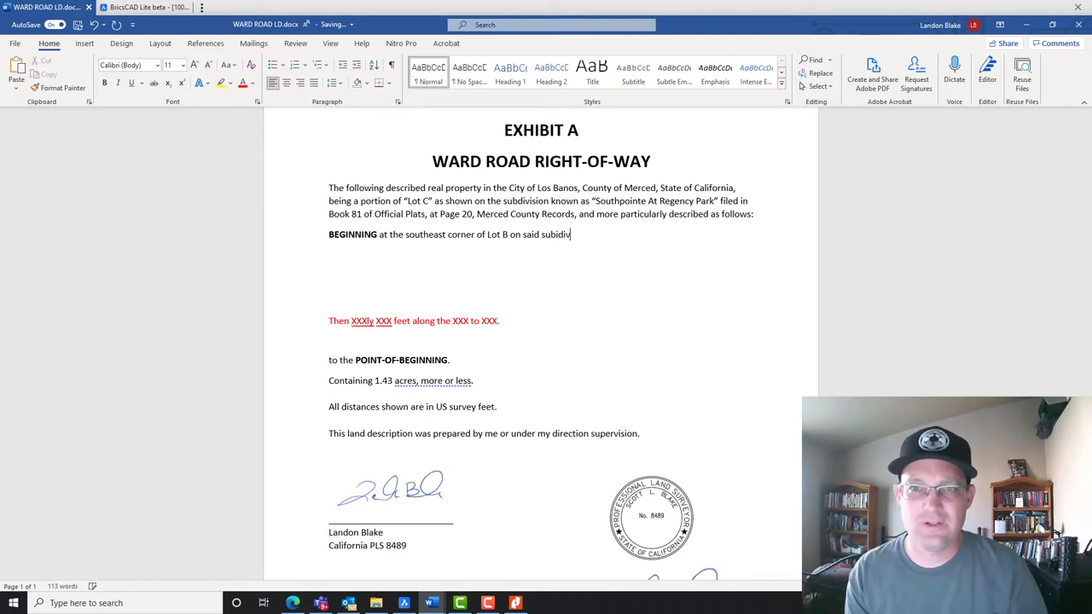
text(ision)
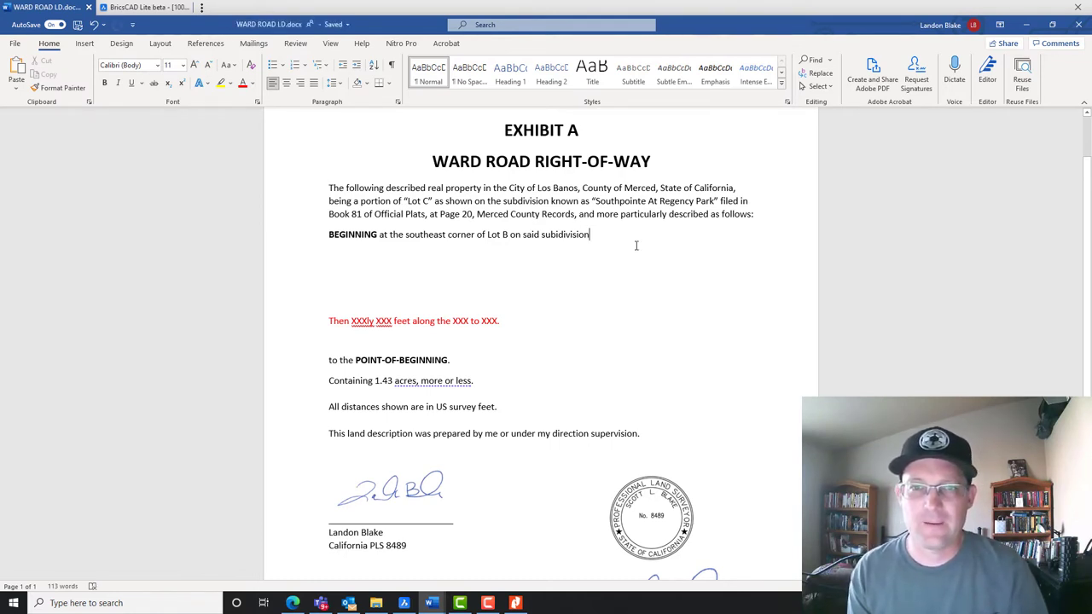
Reword the end of the BEGINNING line after "Lot B" as "of said subdivision,"
key(BackSpace)
key(BackSpace)
key(BackSpace)
key(BackSpace)
key(BackSpace)
key(BackSpace)
key(BackSpace)
key(BackSpace)
key(BackSpace)
key(BackSpace)
key(BackSpace)
key(BackSpace)
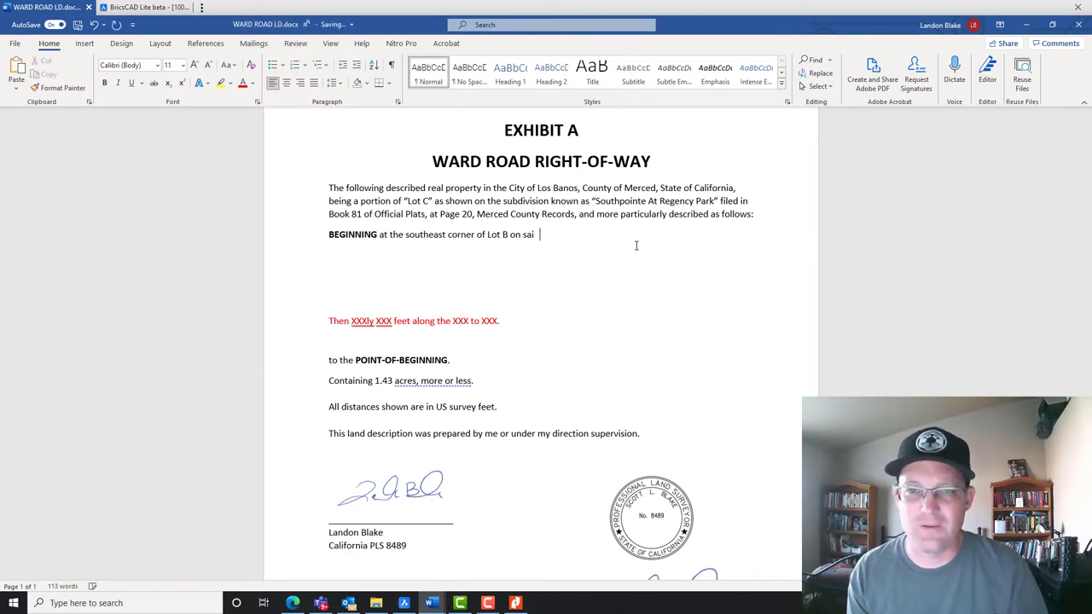
text(said s)
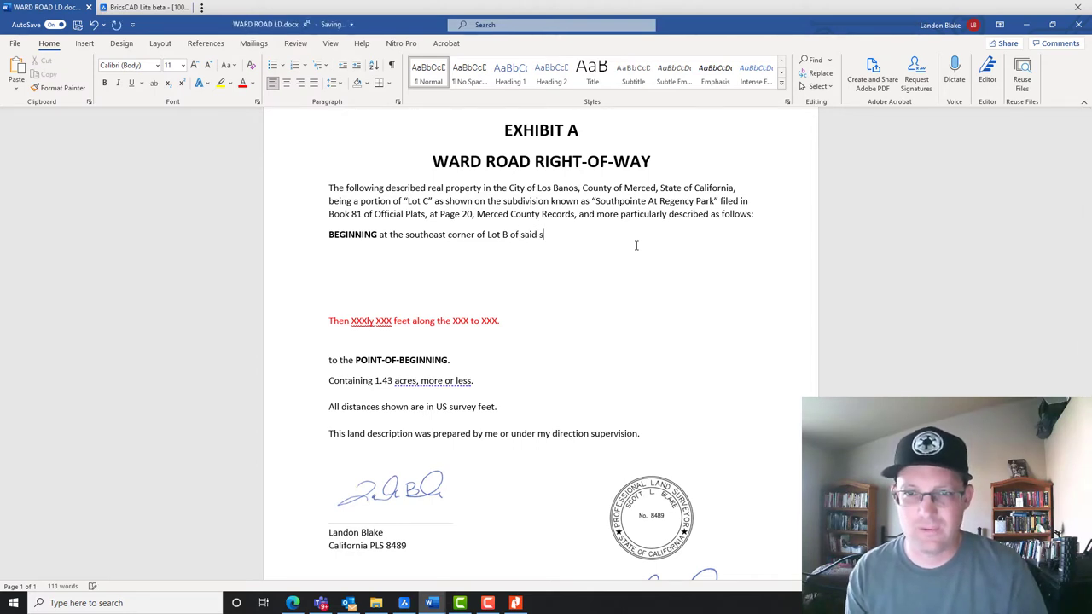
text(ubdivision)
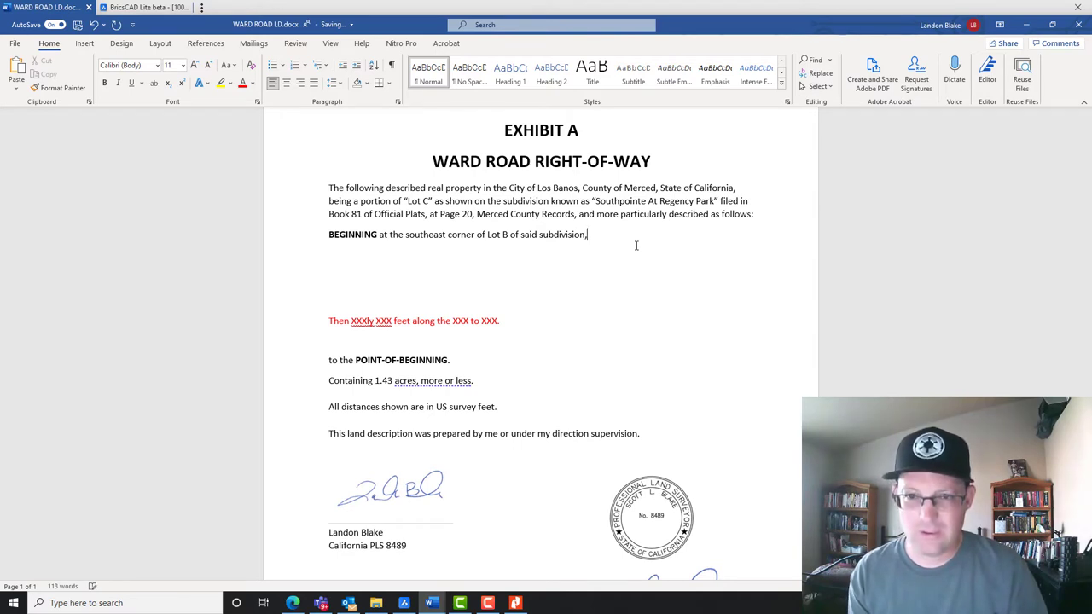
Extend the BEGINNING line after "said subdivision" with "(said point being at the northeasterly end of the course labeled as"
text( (sai)
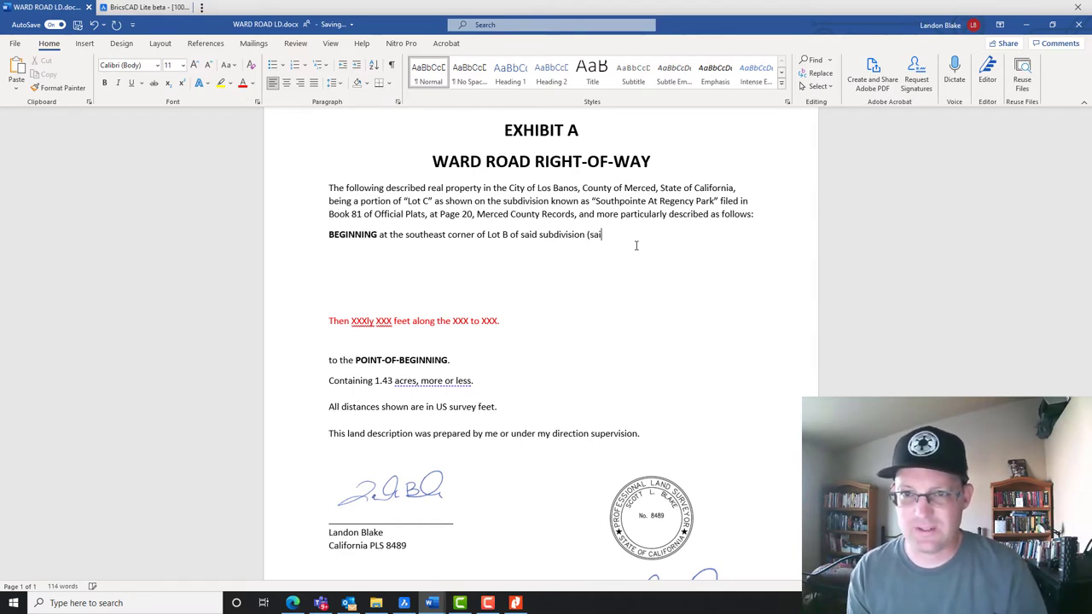
text(d point being a)
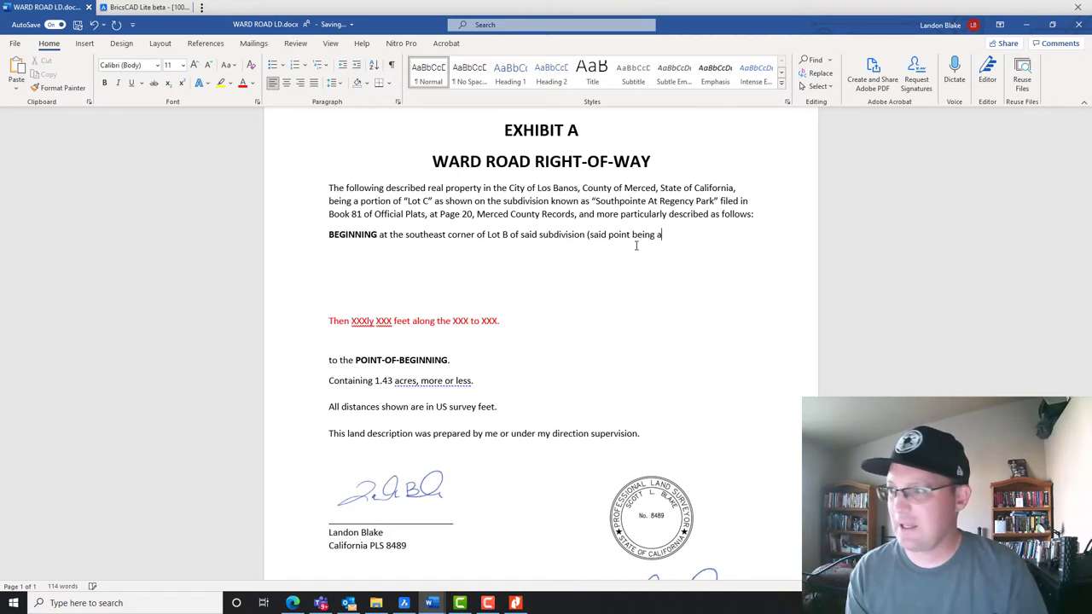
text(t the northeasterly end of the )
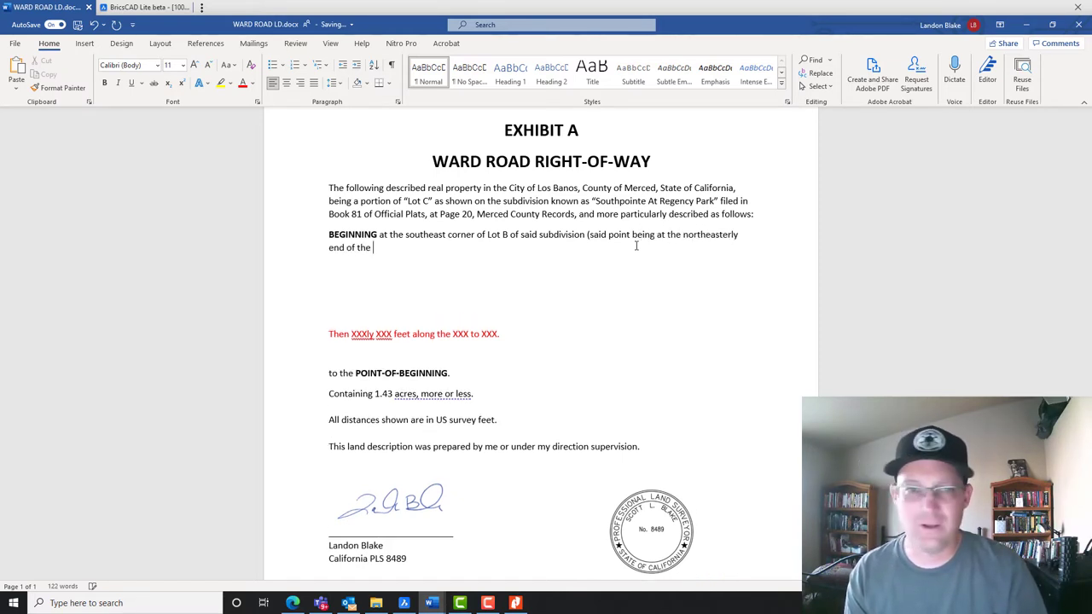
text(course)
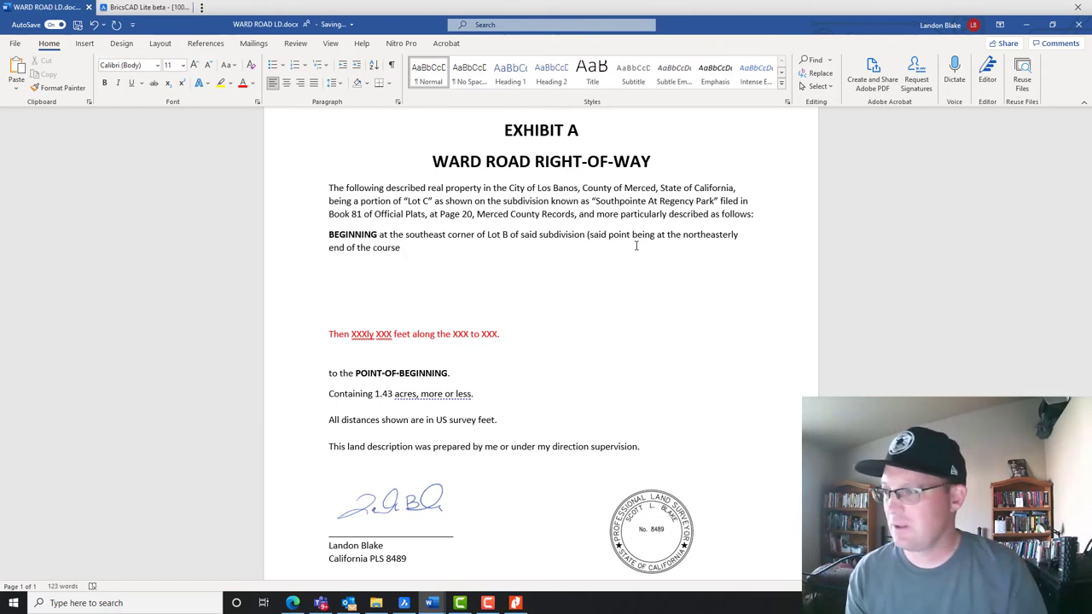
text( labeled as)
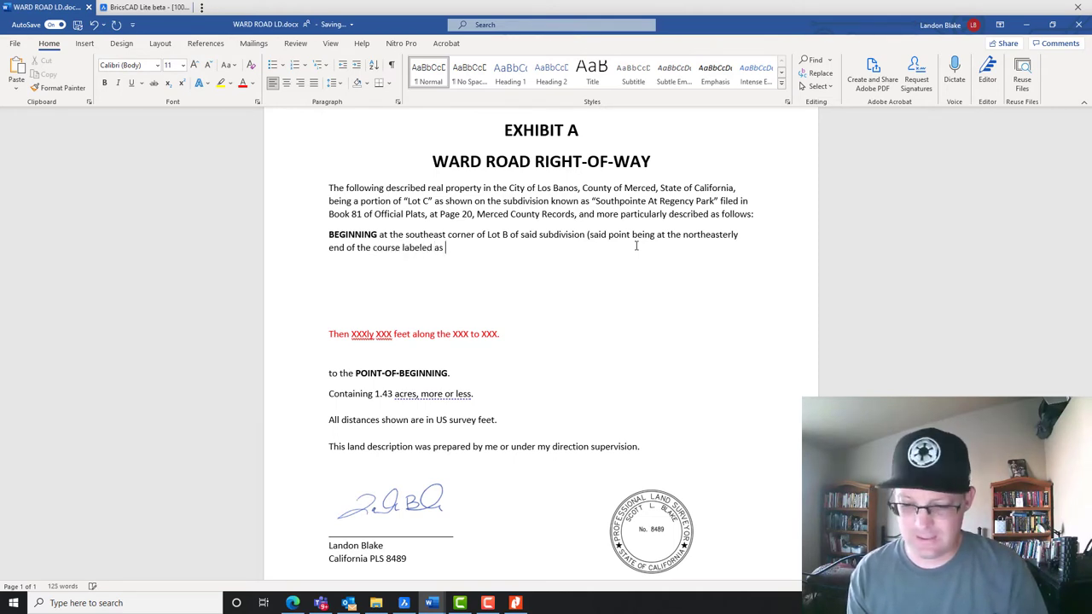
Add the opening quotation mark and the bearing N 46°11'58" E to the BEGINNING line, inserting a degree symbol after 46
text( "N )
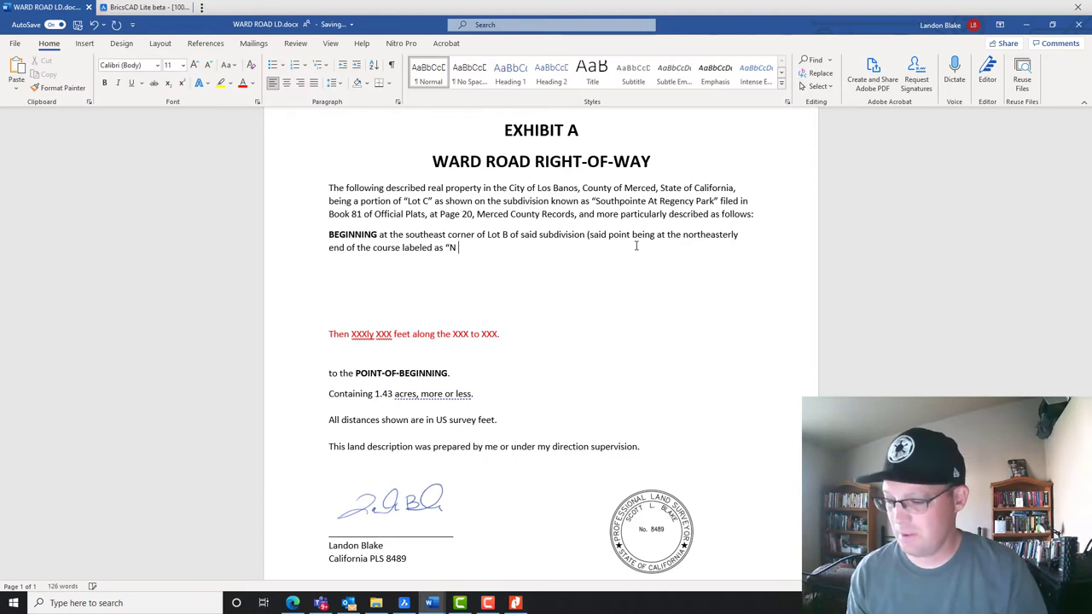
text(46)
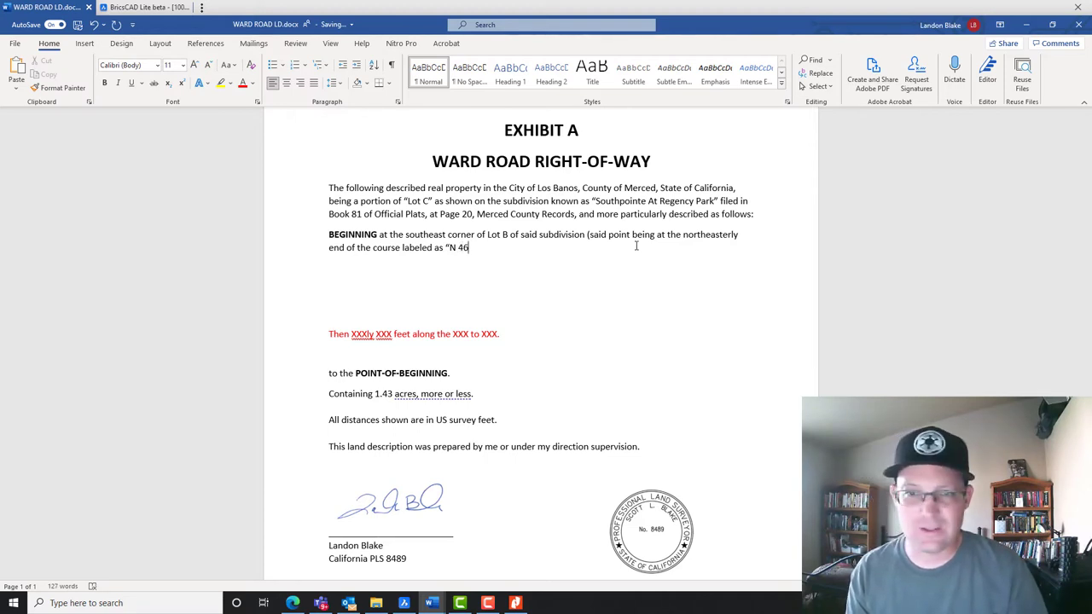
click(83, 43)
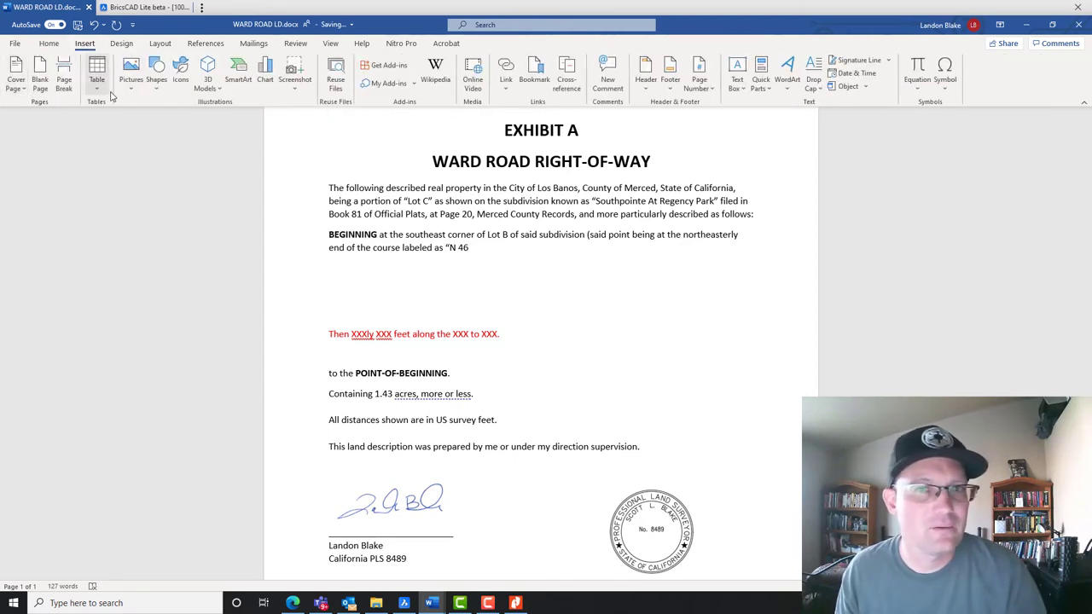
click(953, 93)
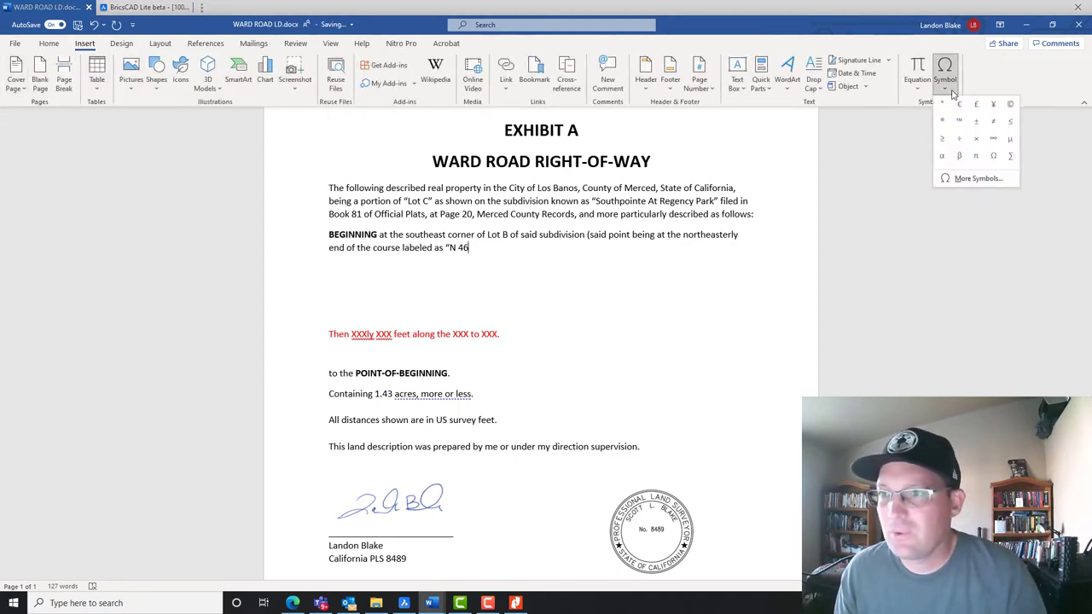
click(943, 109)
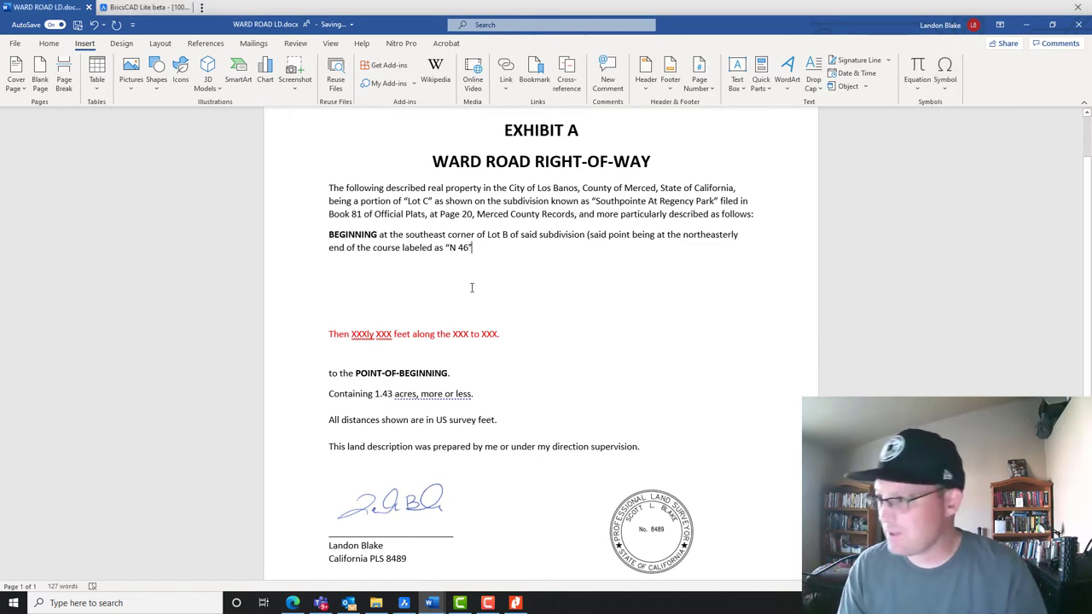
text(11')
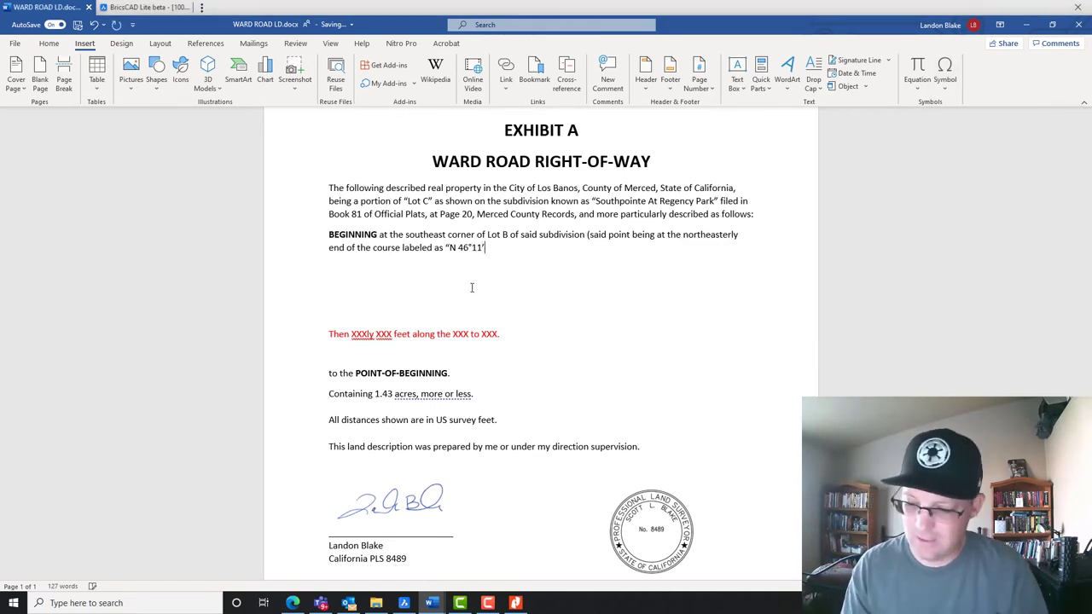
text(58")
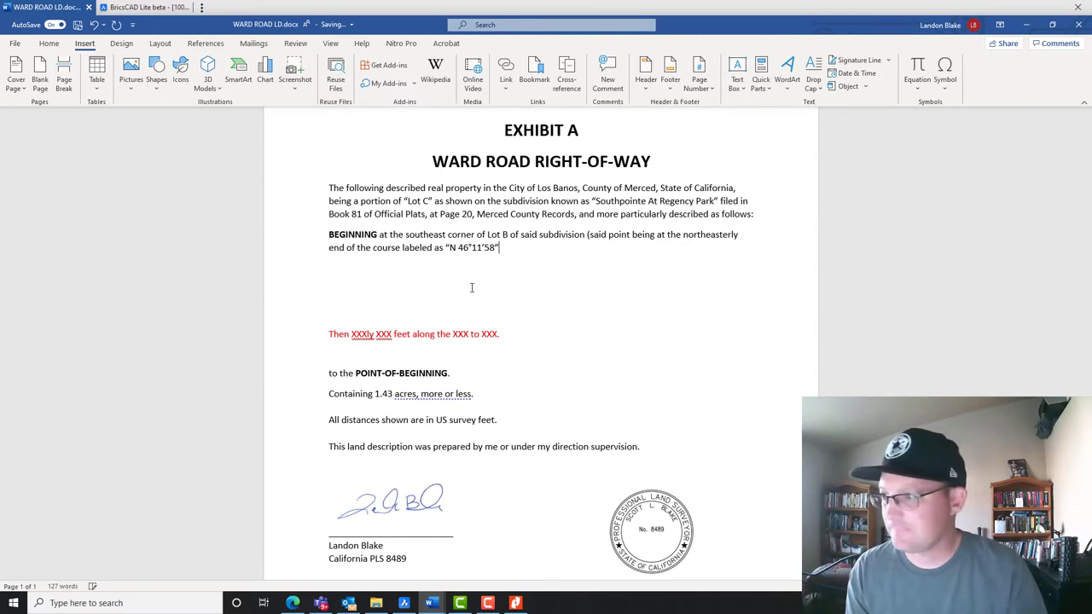
text( E)
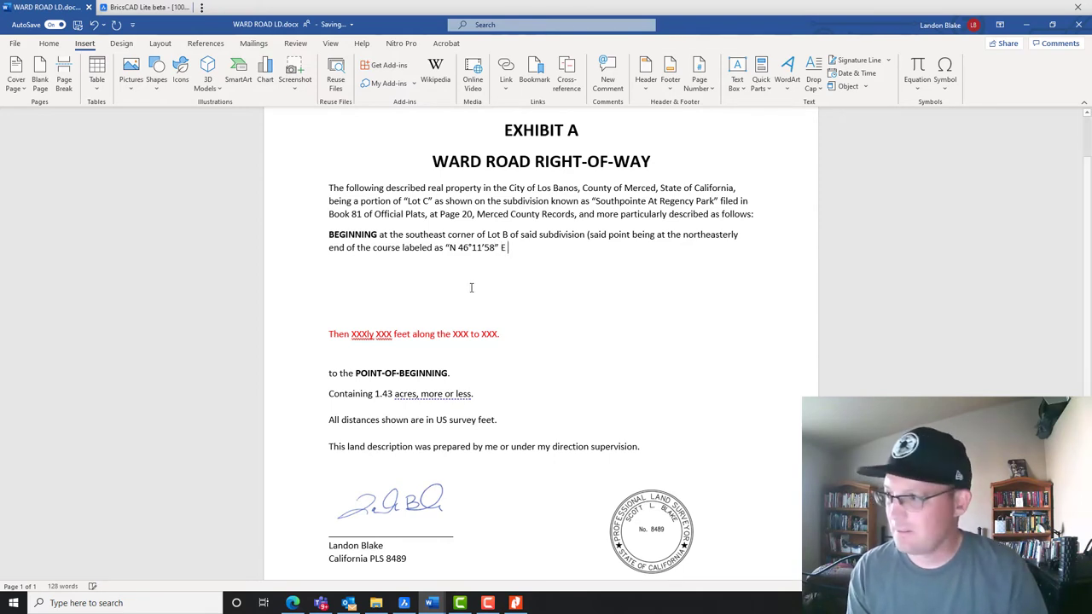
Finish the BEGINNING line with the distance 21.21', a closing quotation mark, a closing parenthesis and a period
text( 21.21’)
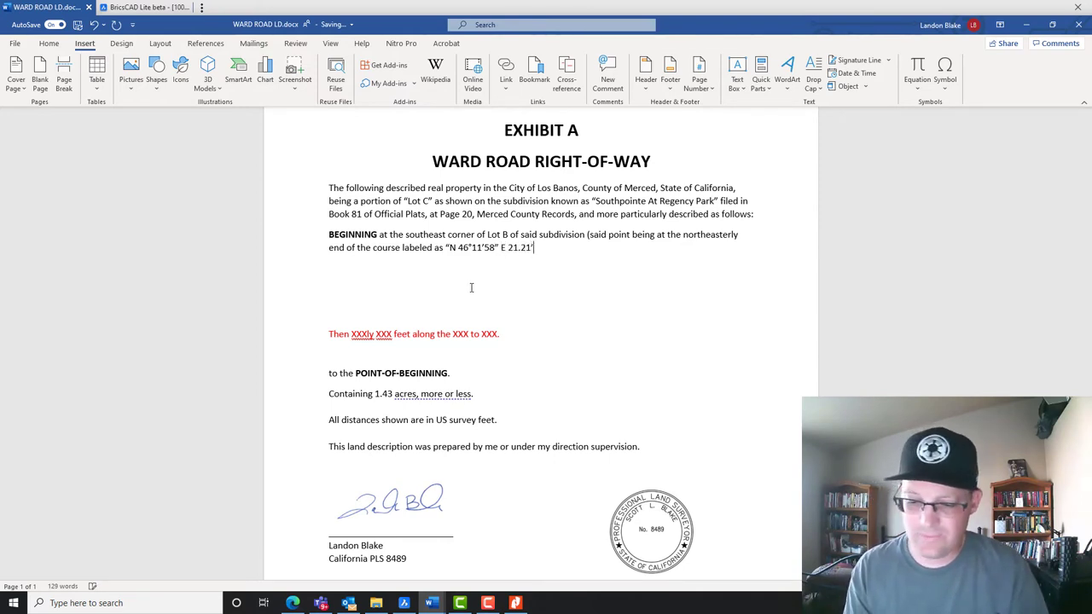
text('")
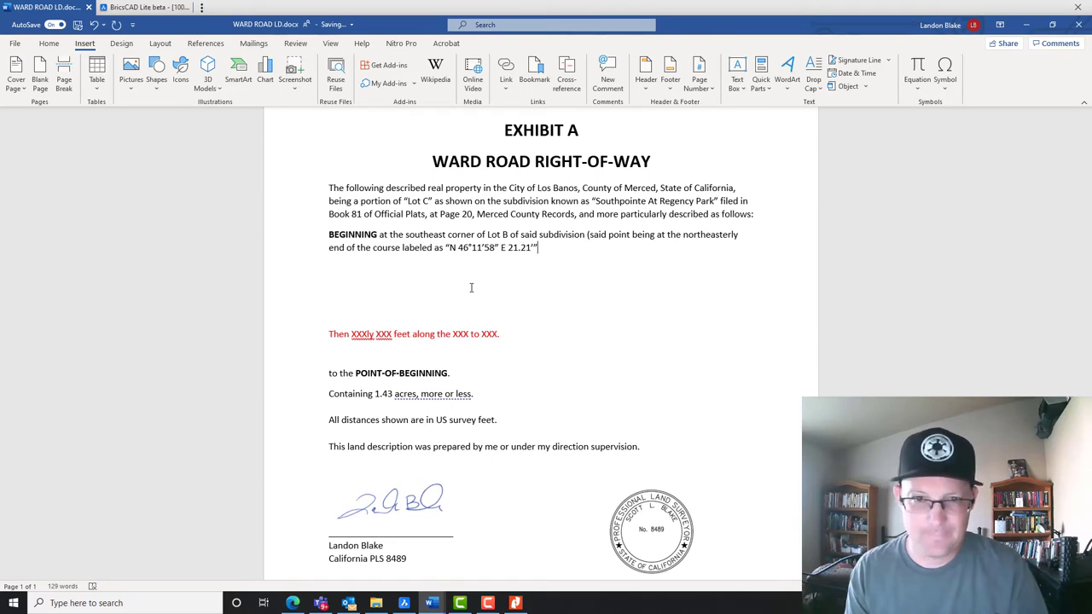
text())
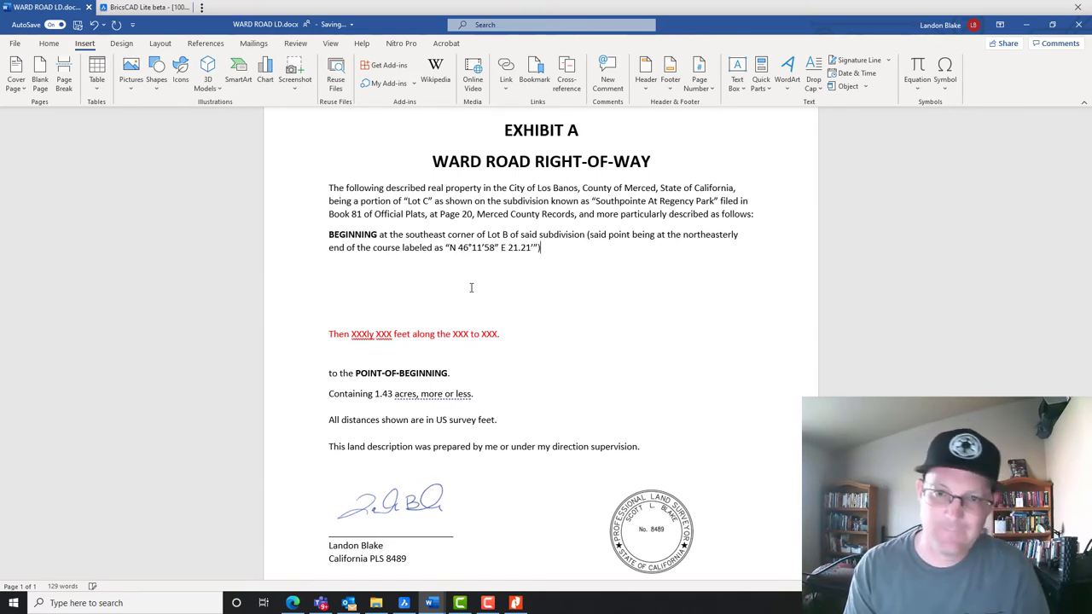
text(.)
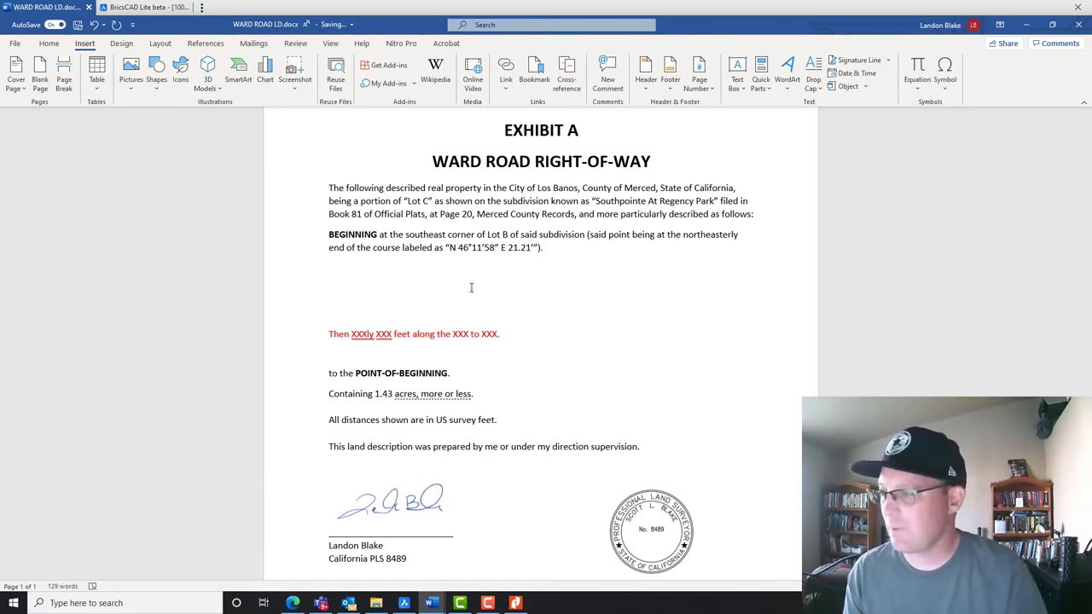
Copy the red "Then XXXly XXX feet along the XXX to XXX." line into a new paragraph below BEGINNING and remove its leading space
key(Return)
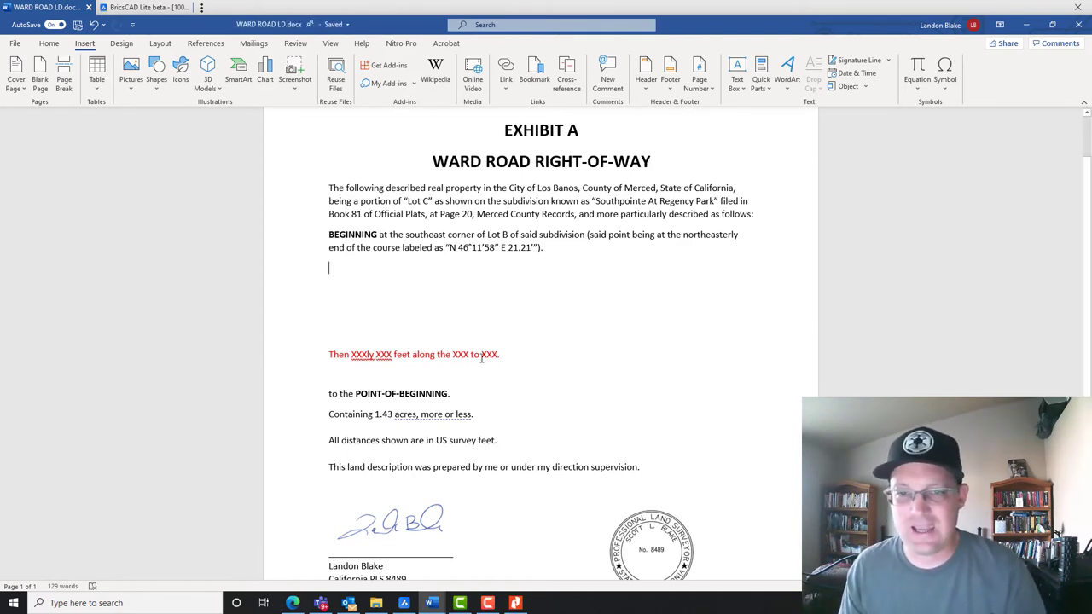
drag(505, 354, 331, 356)
key(ctrl+c)
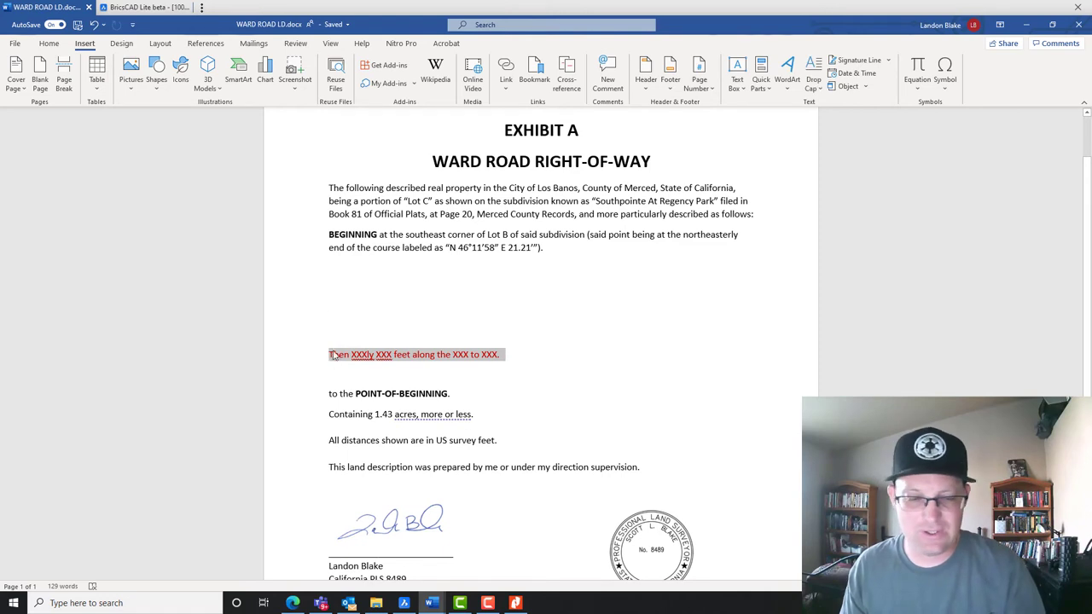
click(370, 271)
key(ctrl+v)
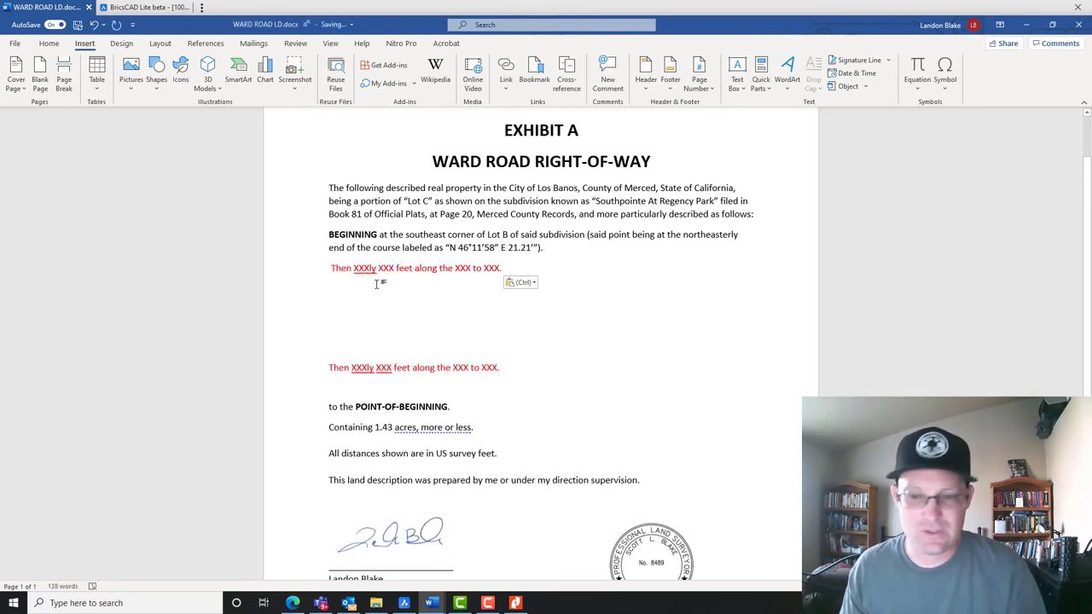
key(Up)
key(Delete)
key(Down)
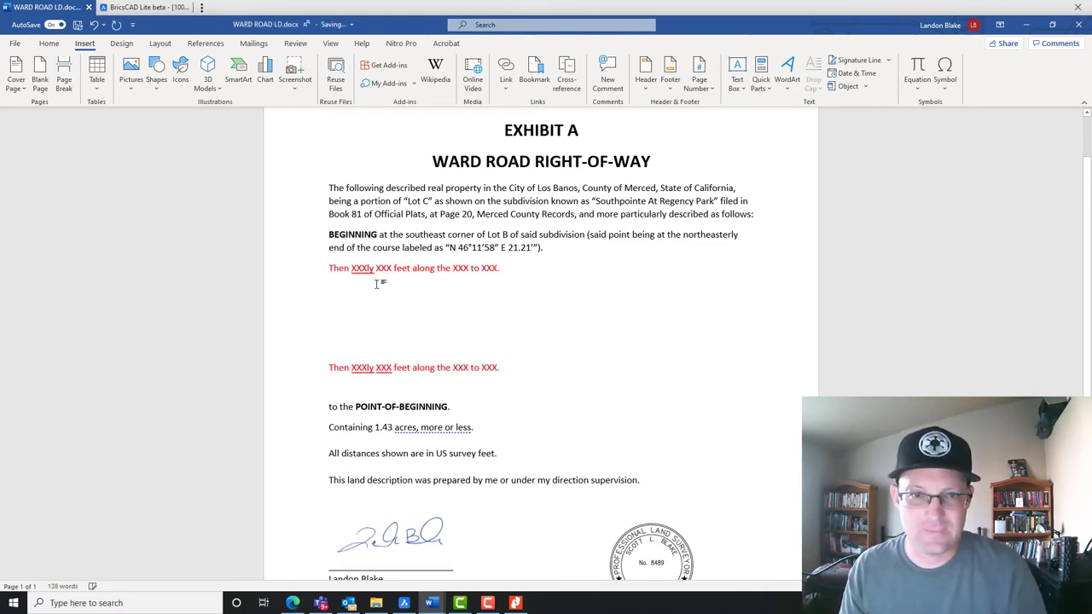
Paste a second copy of the red course template below the first and remove the extra blank line between them
key(Return)
key(ctrl+v)
key(Up)
key(Up)
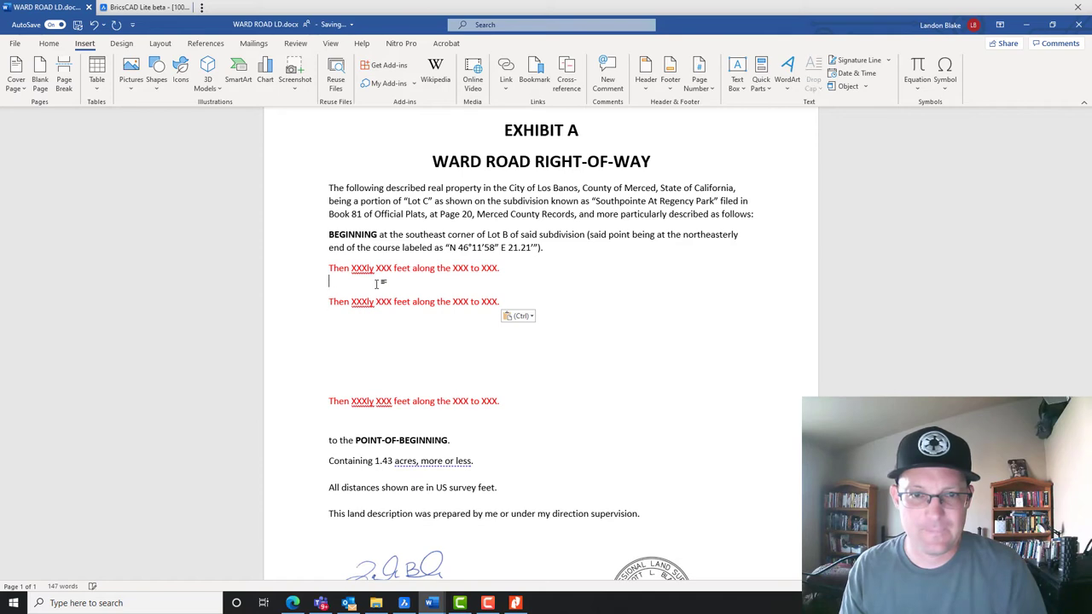
key(Delete)
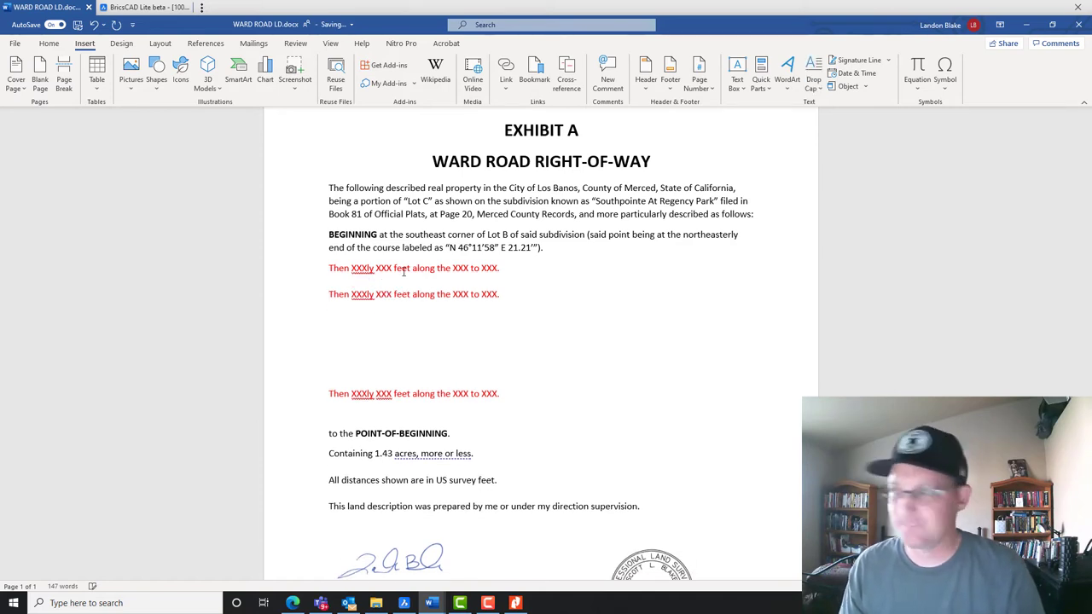
Select the placeholder XXXly in the first red course line below the BEGINNING paragraph
click(418, 269)
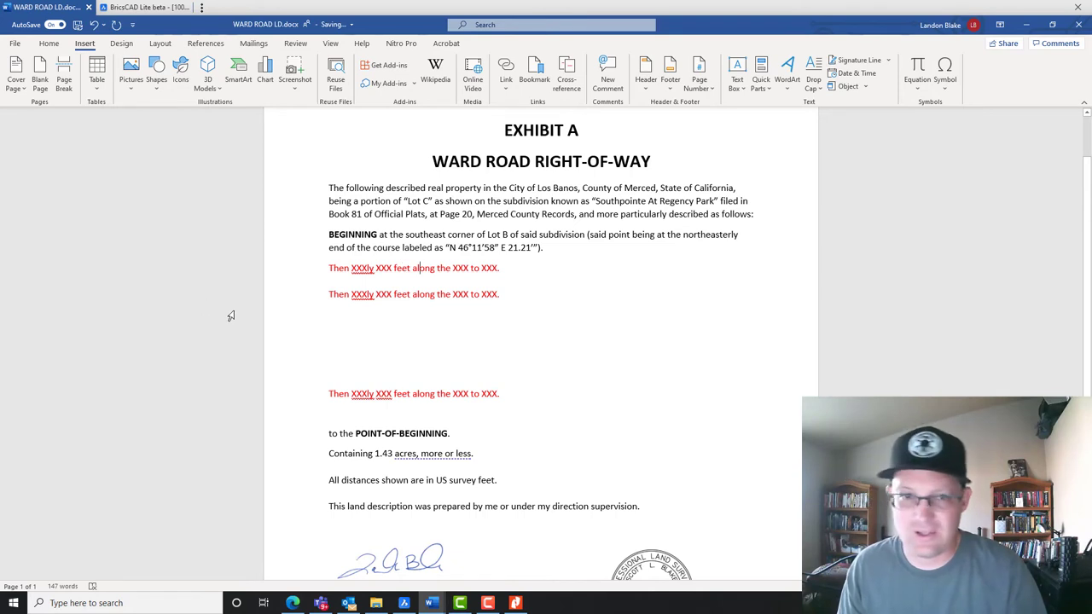
drag(351, 268, 369, 273)
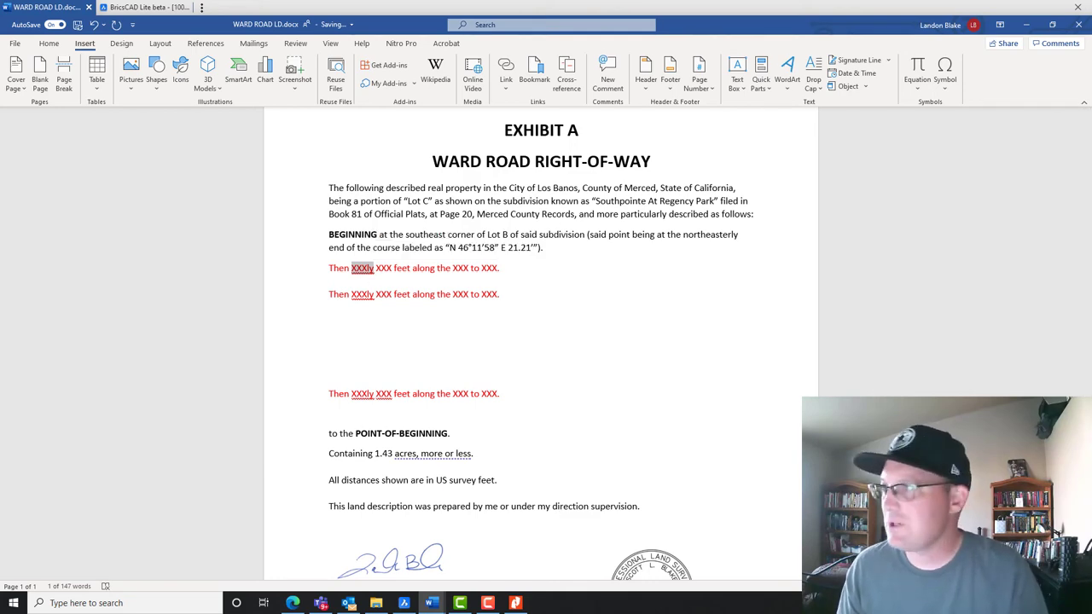
click(293, 603)
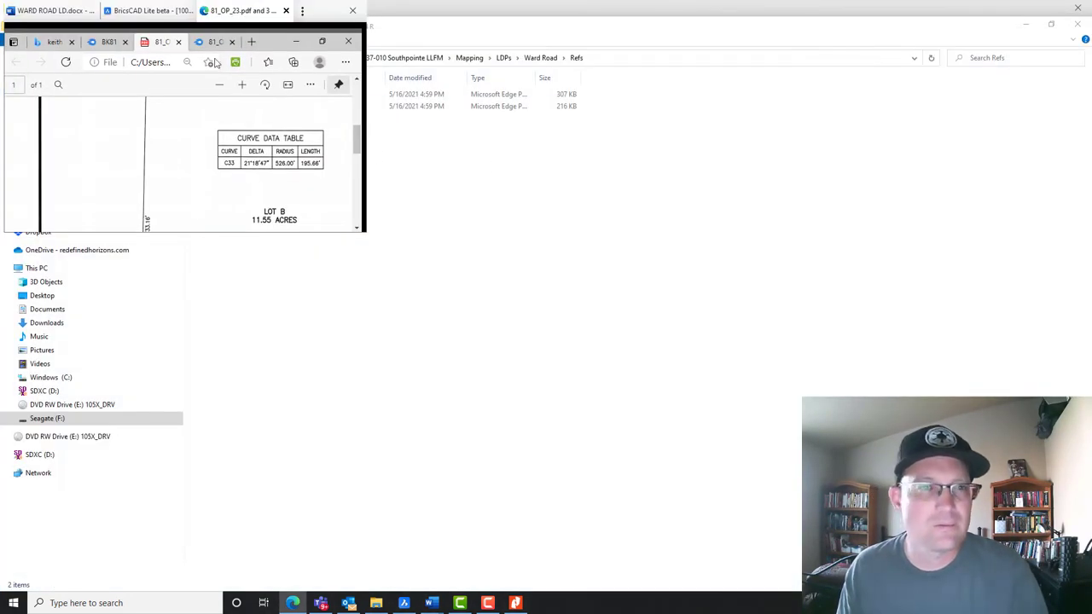
click(319, 62)
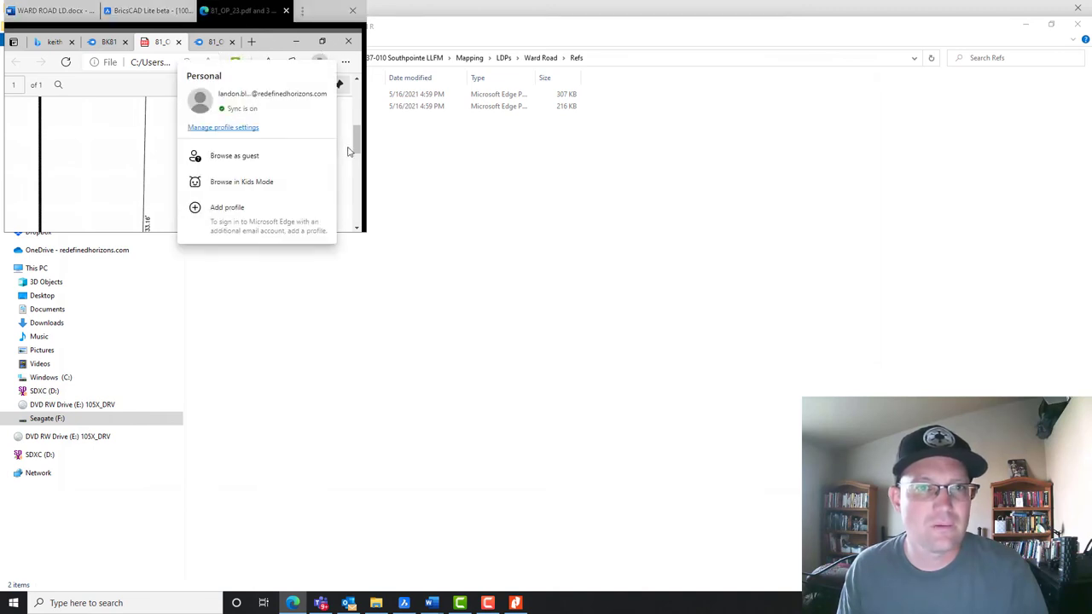
drag(325, 17, 462, 76)
click(462, 77)
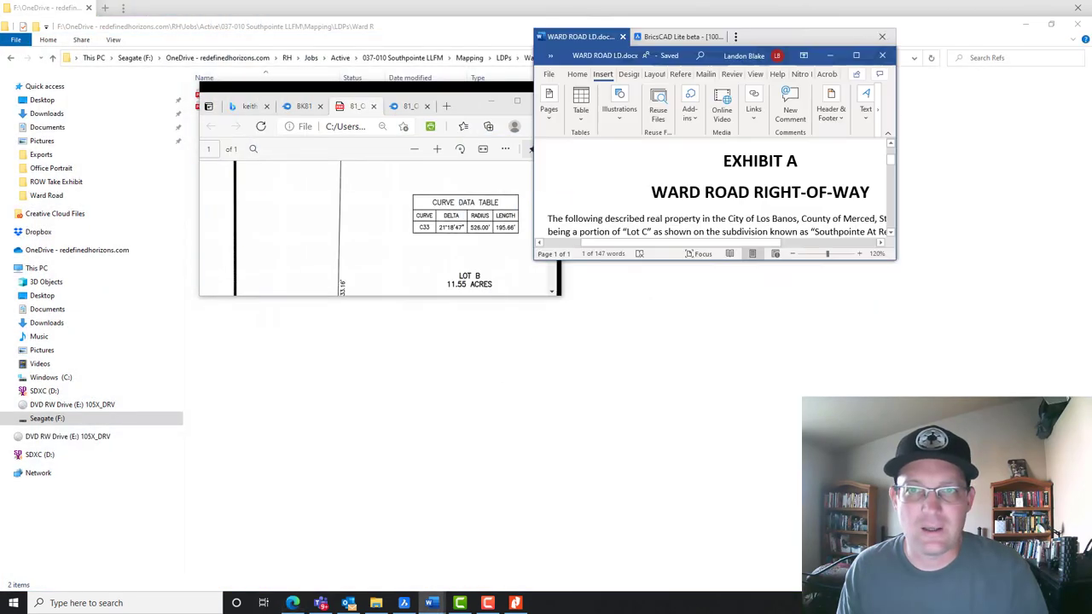
drag(554, 36, 598, 2)
Check Lot B's boundary on 81_OP_21.pdf in Nitro Pro, and replace the selected XXXly in the Word document with "easterly"
click(515, 603)
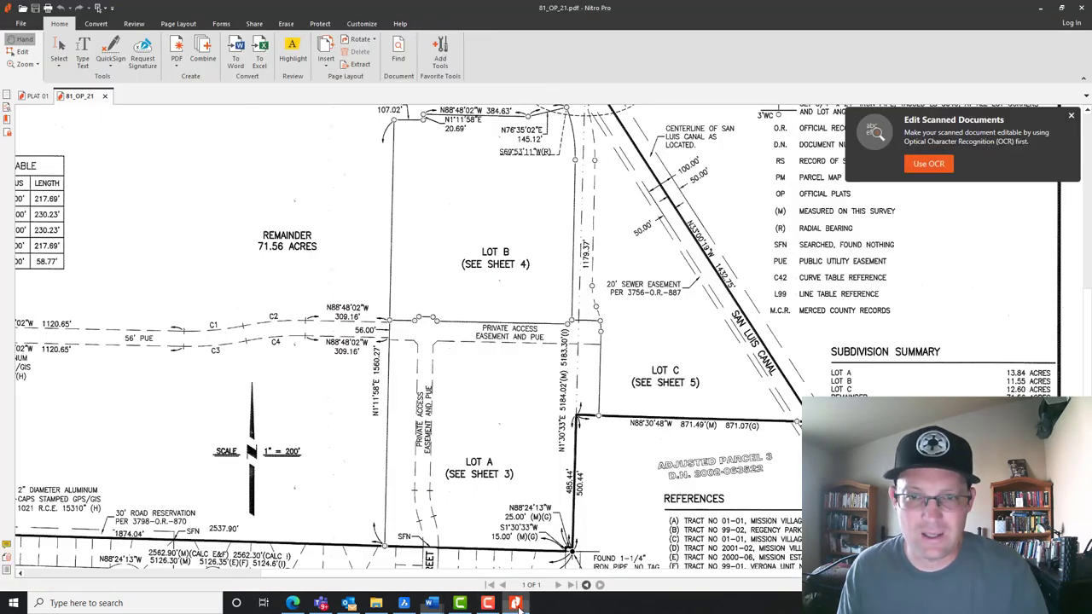
scroll(589, 334, up, 1)
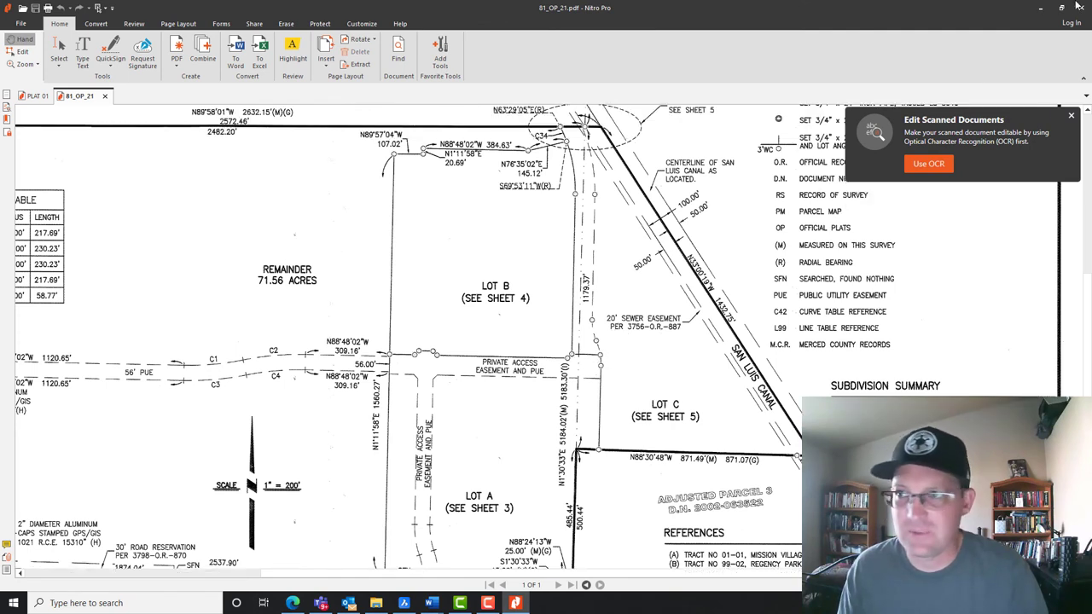
click(1041, 9)
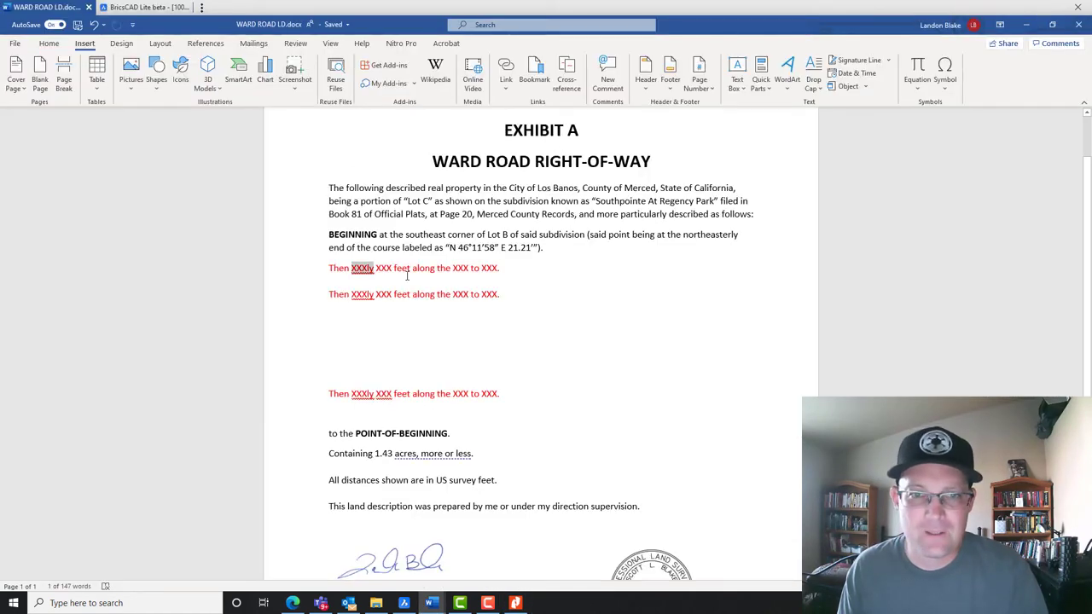
text(ea)
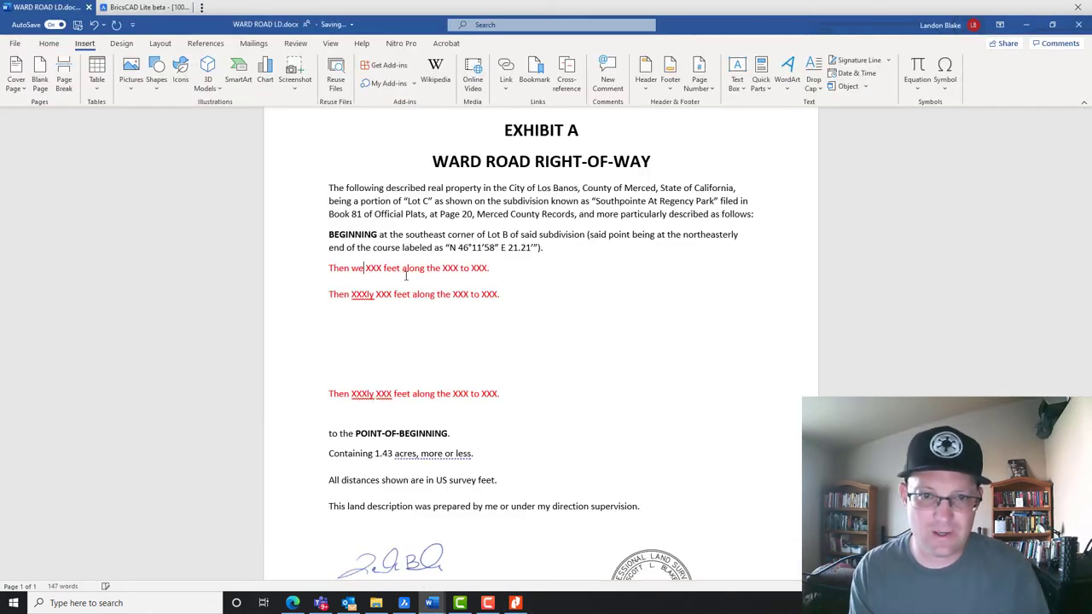
text(ster)
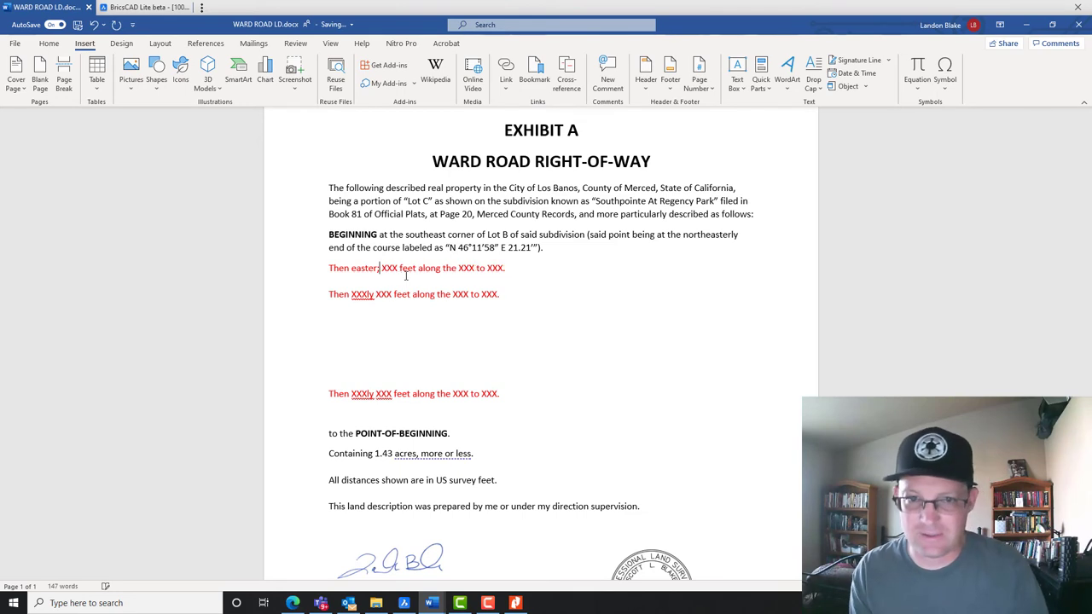
text(ly)
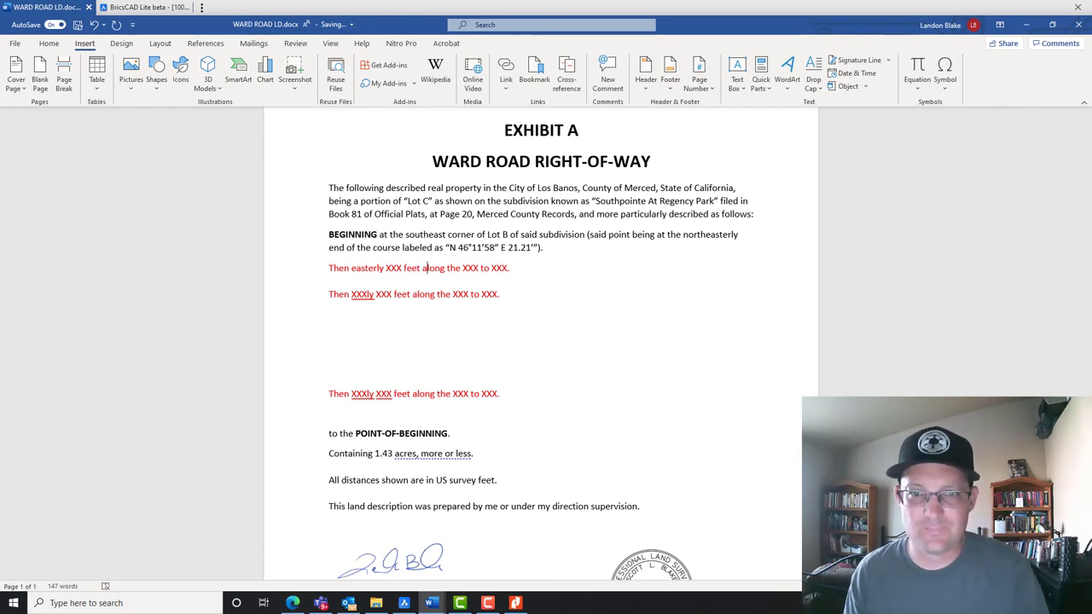
Replace the XXX after "along the" in the easterly course with "southerly boundary of said Lot C"
click(463, 268)
key(ctrl+shift+Right)
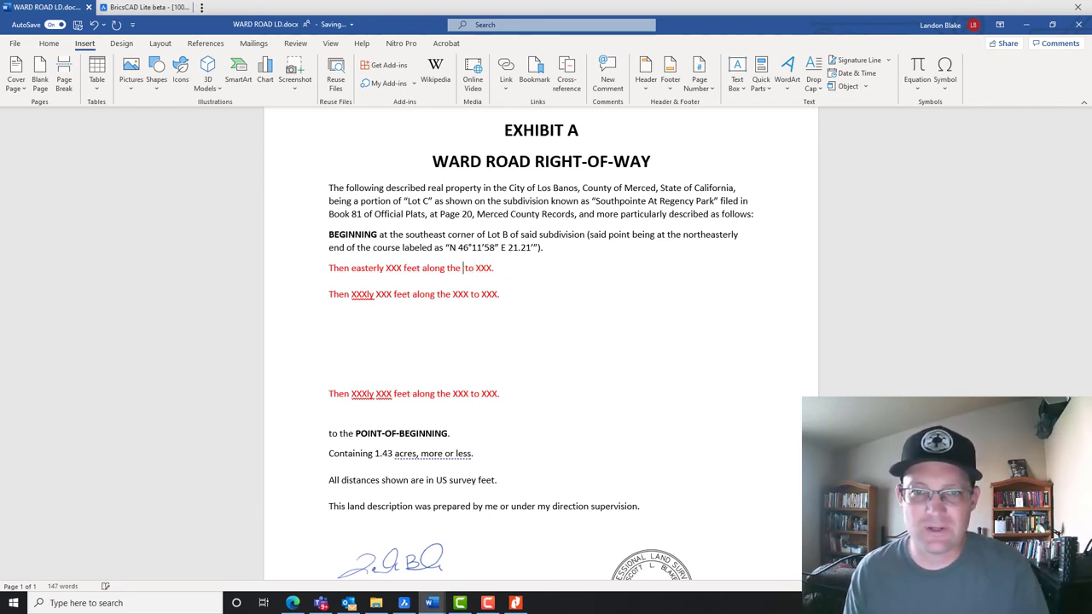
text(south )
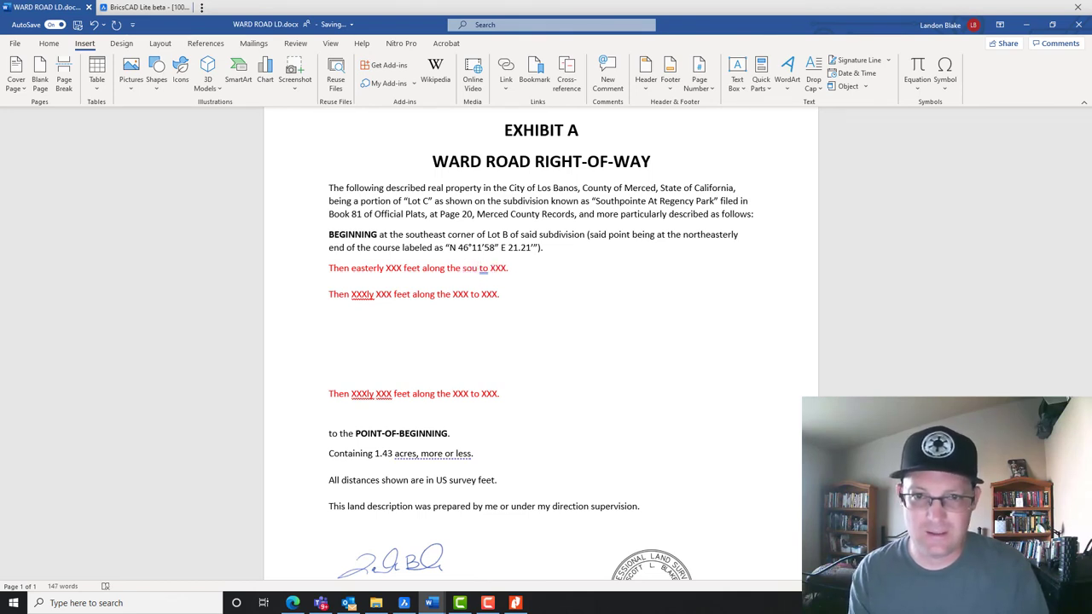
text(erly bounda)
text(ry of said Lot C)
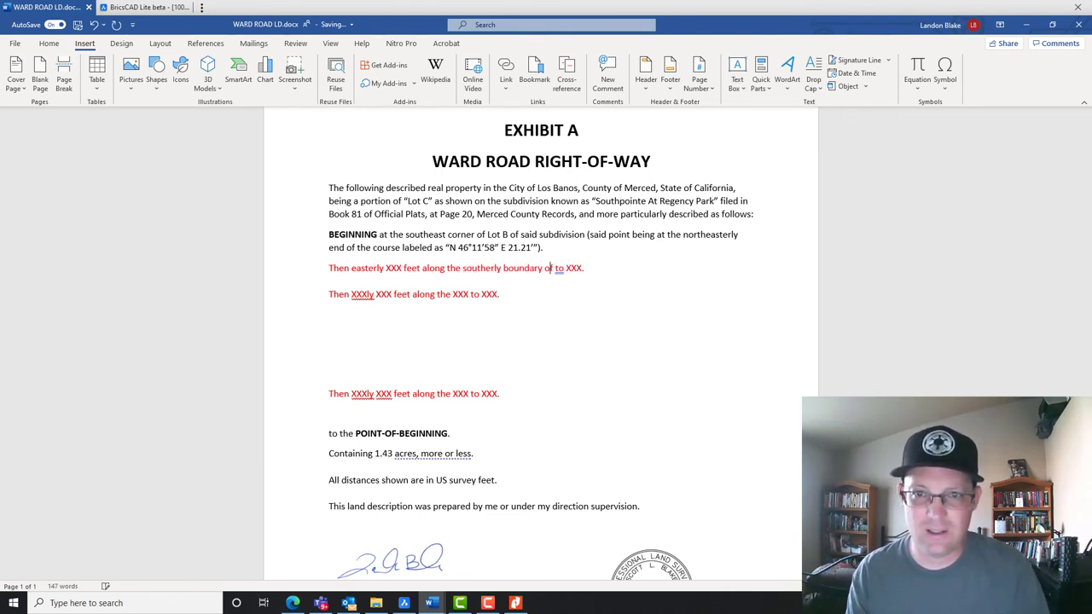
Replace the closing XXX of the easterly course with "the easterly boundary of the right-of-way being described"
key(ctrl+Right)
key(ctrl+Right)
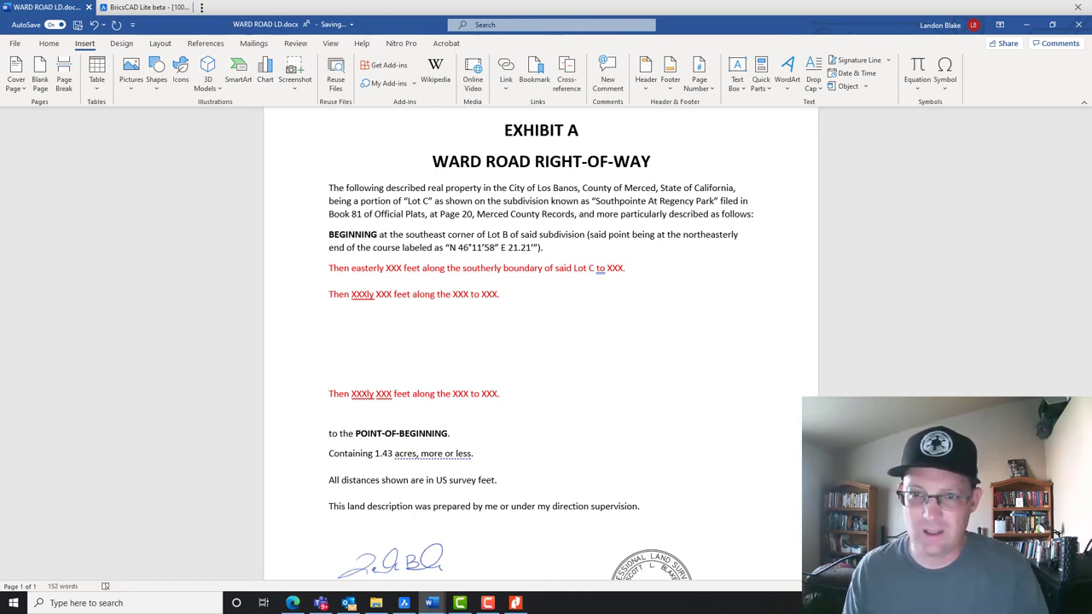
text(the )
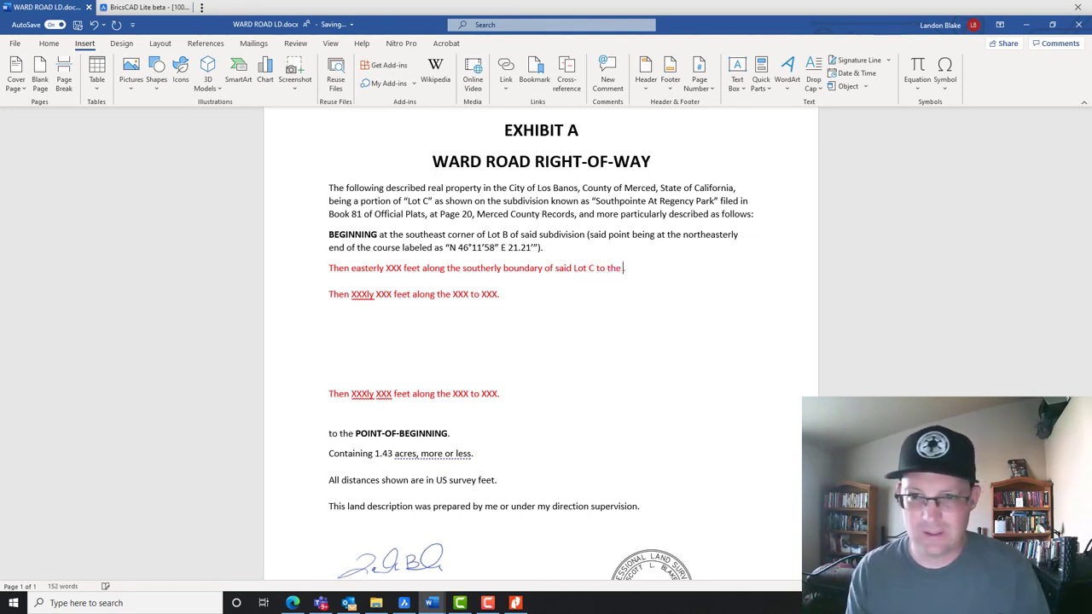
text(e)
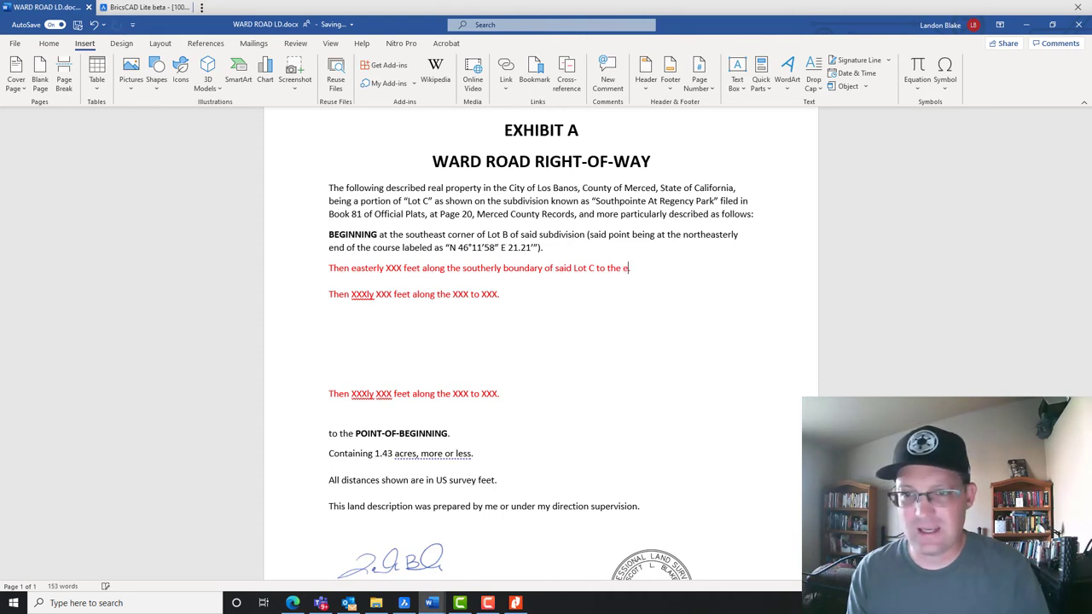
text(asterly boundary of the )
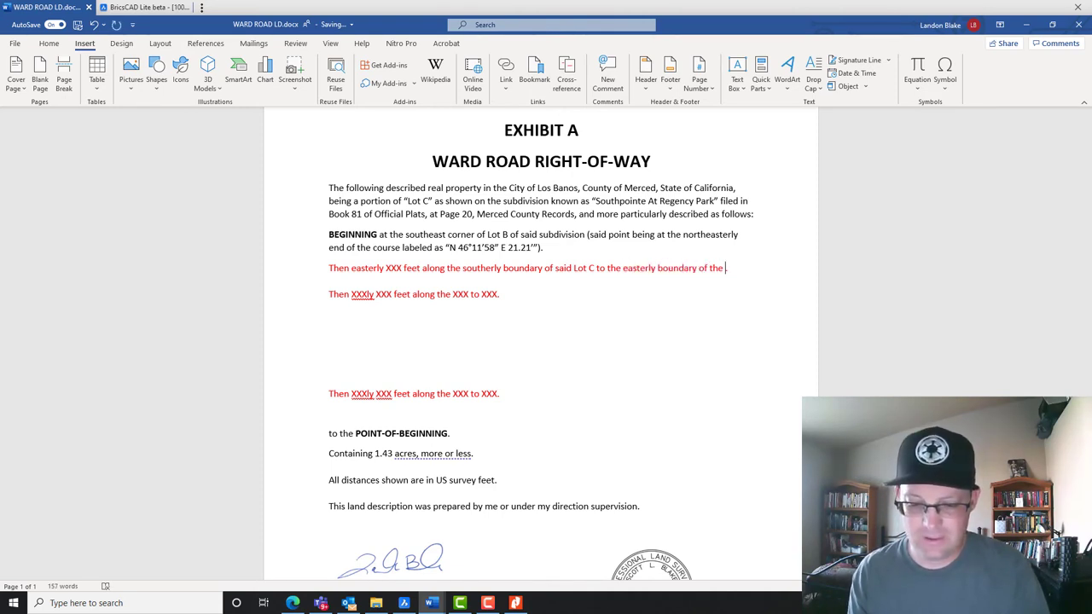
text(right)
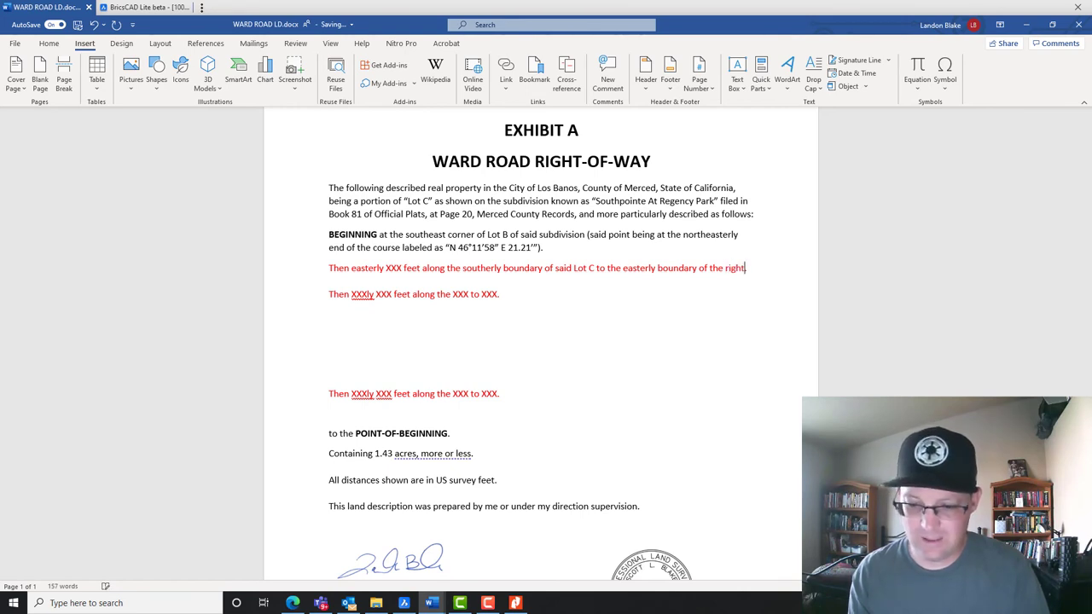
text(-of-way )
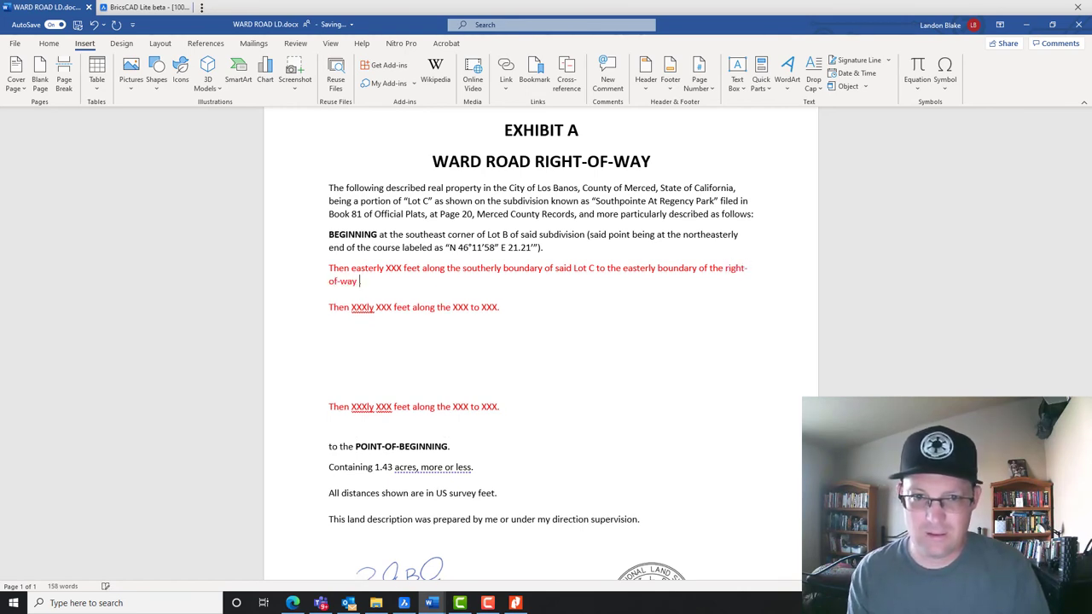
text(dbeing des)
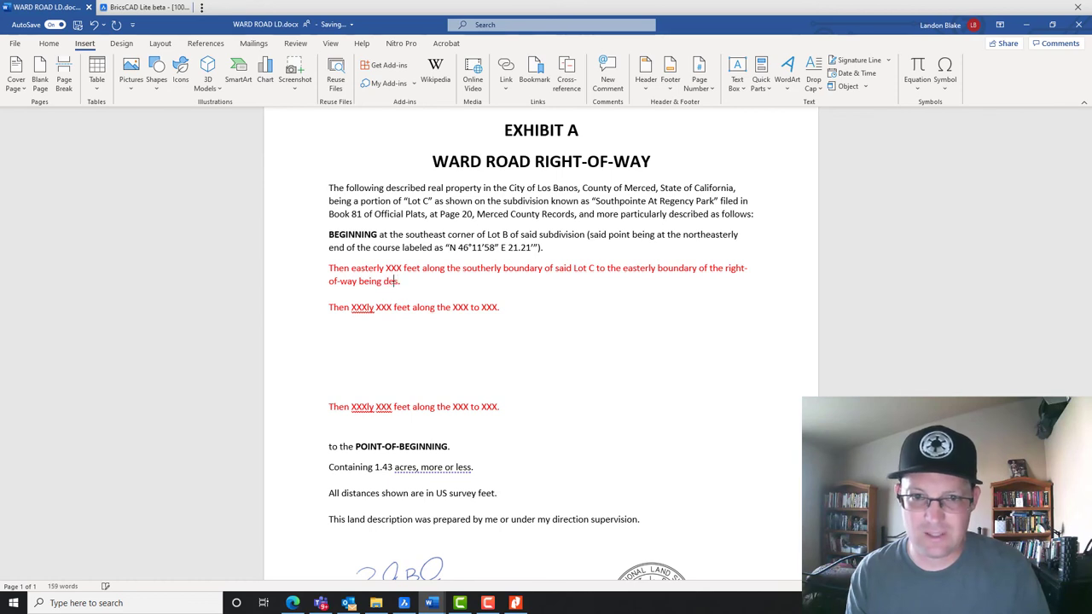
text(cribed)
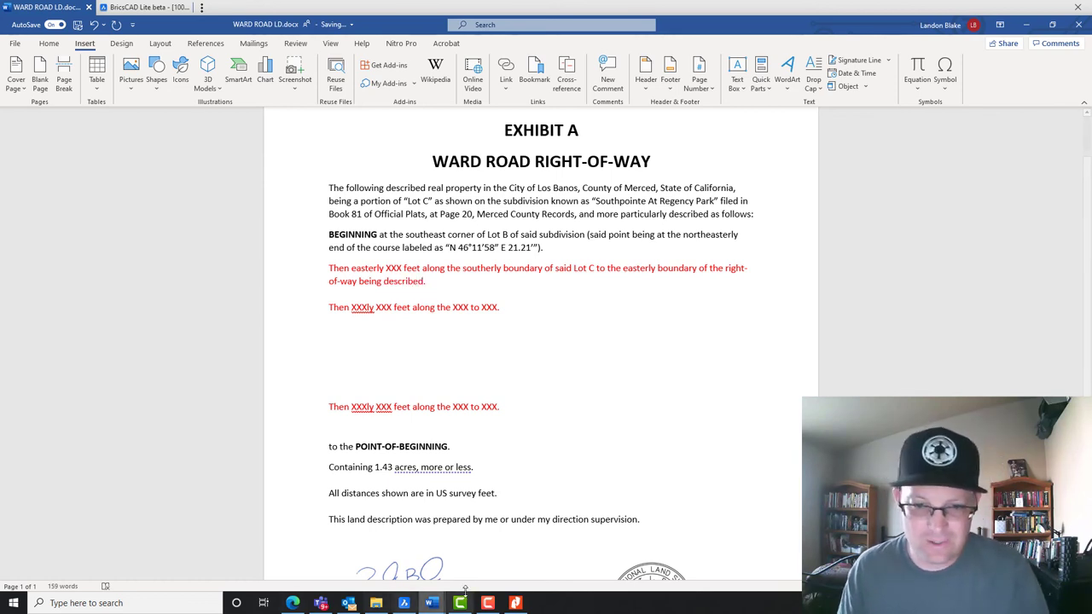
Copy Course 1's S 88°48'02" E 104.656 from WARD ROAD CLOSURE REPORT.docx over the easterly course's XXX before "feet", and remove the extra space
mouse_move(432, 602)
click(494, 565)
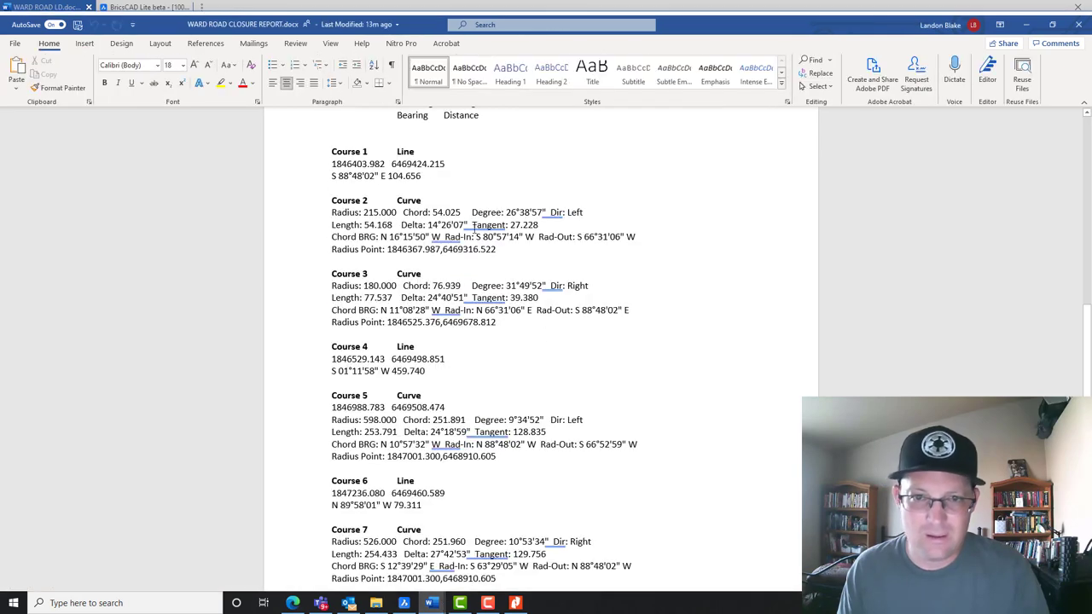
drag(424, 175, 304, 176)
key(ctrl+c)
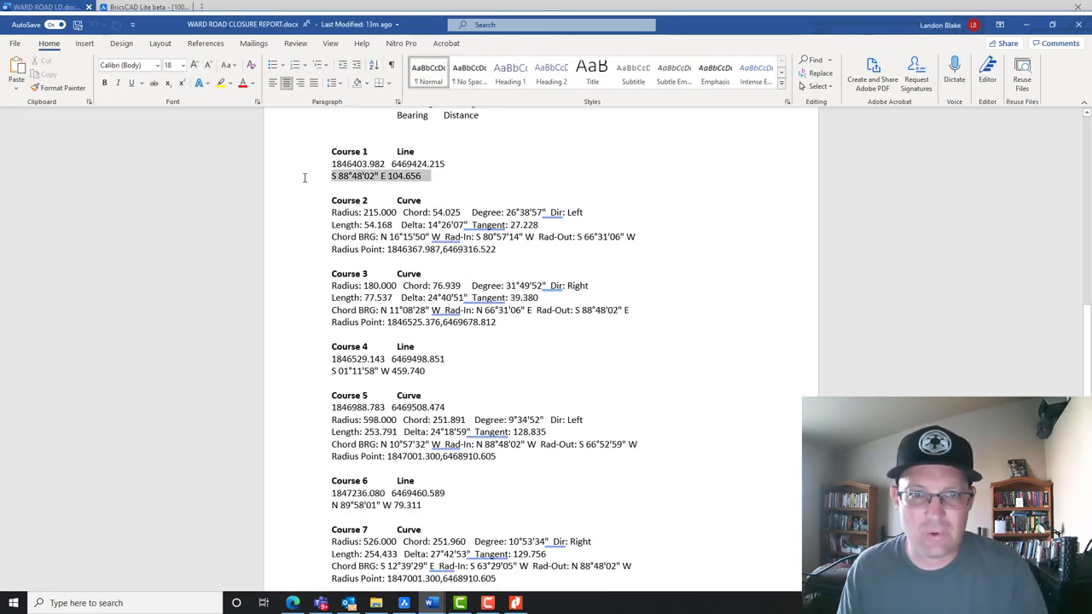
mouse_move(432, 602)
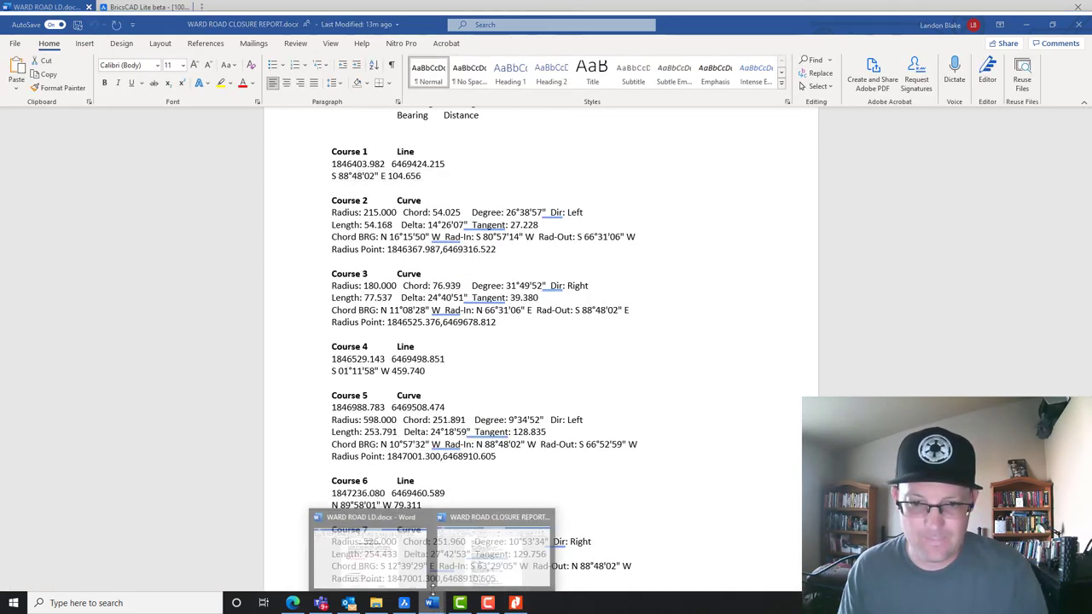
click(354, 565)
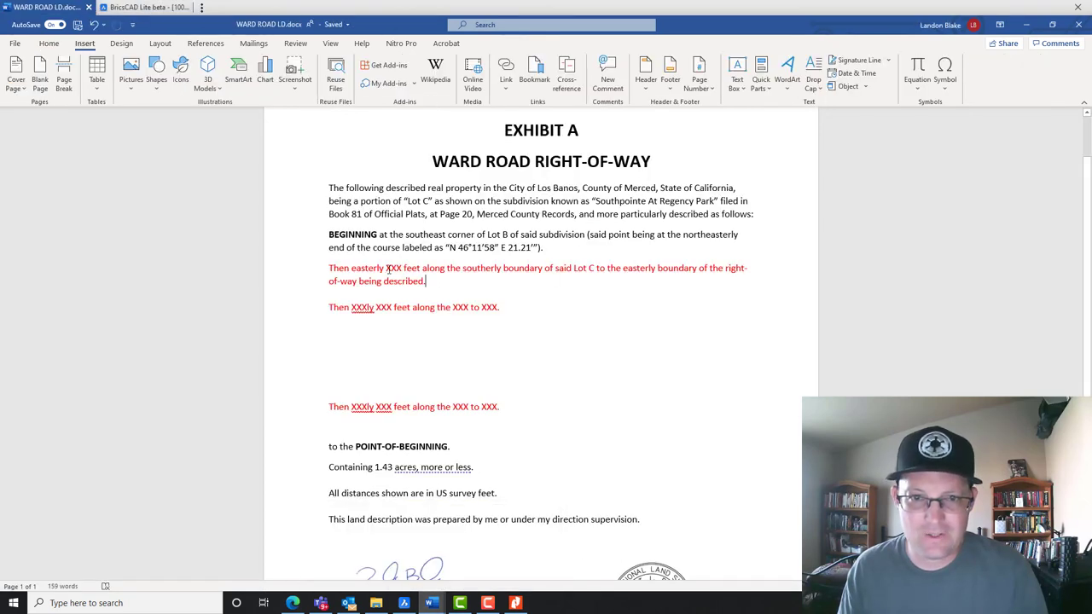
drag(386, 268, 401, 269)
key(ctrl+v)
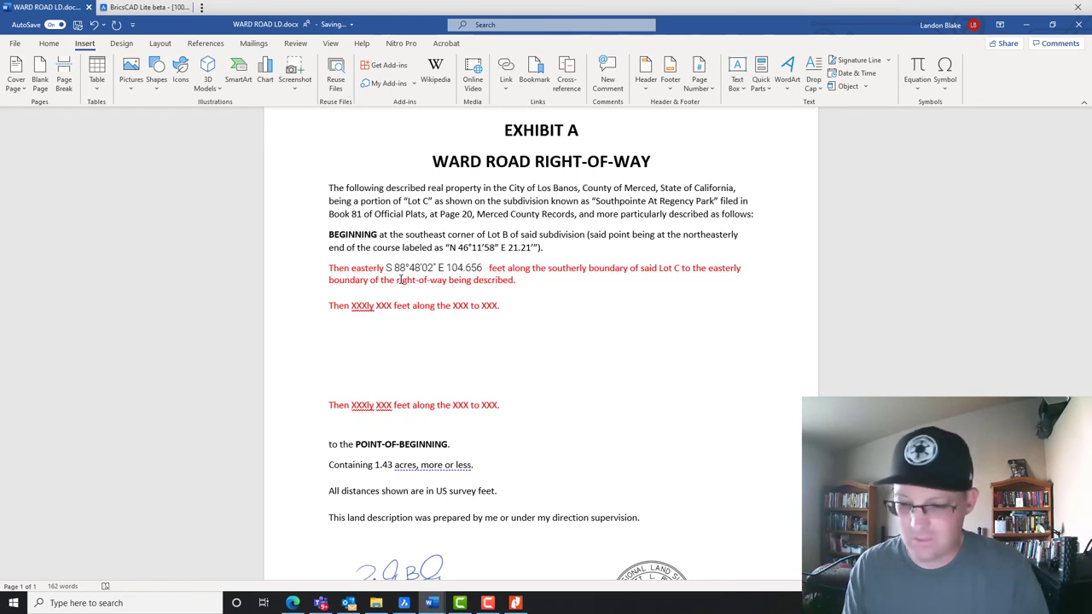
key(BackSpace)
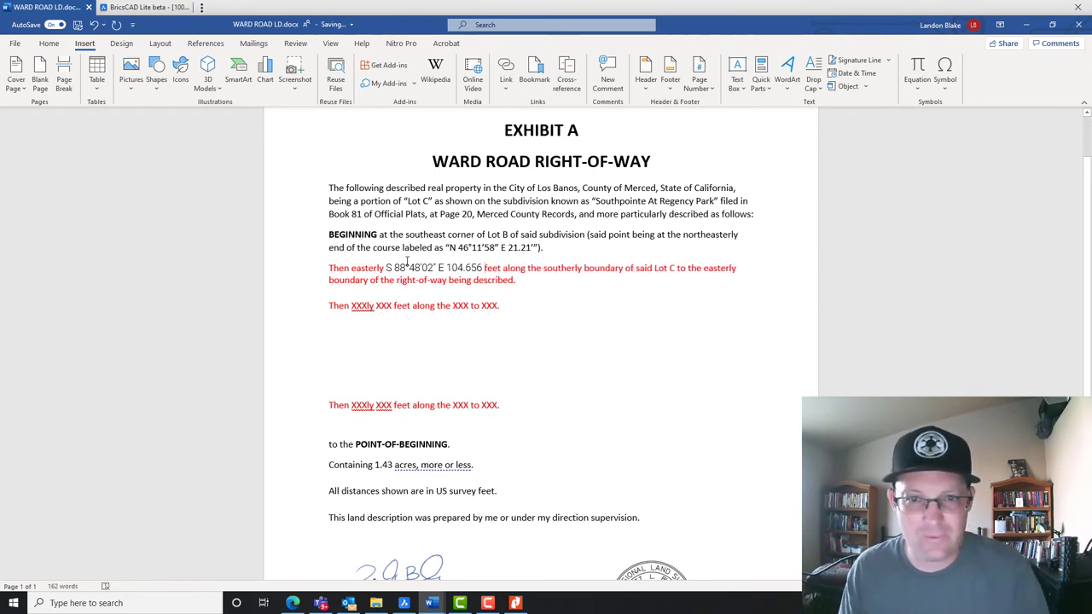
Spell out the bearing's S and E in the easterly course as "South" and "East"
click(392, 268)
text(outhe)
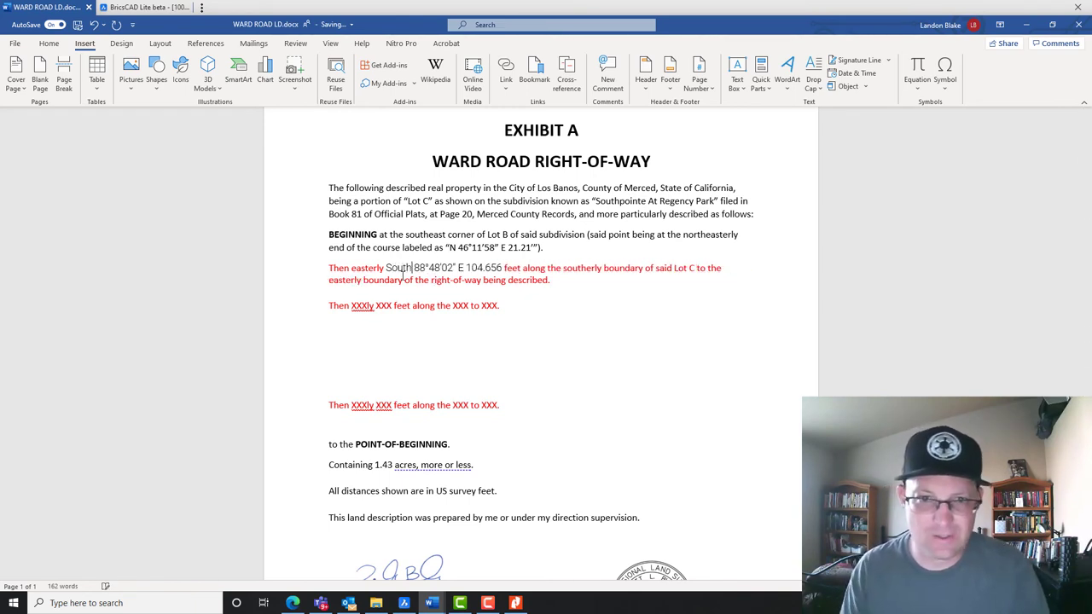
text(ast)
Apply the BEGINNING paragraph's formatting to the entire easterly course paragraph with Format Painter, and remove the bold from it
click(543, 247)
drag(543, 248, 292, 238)
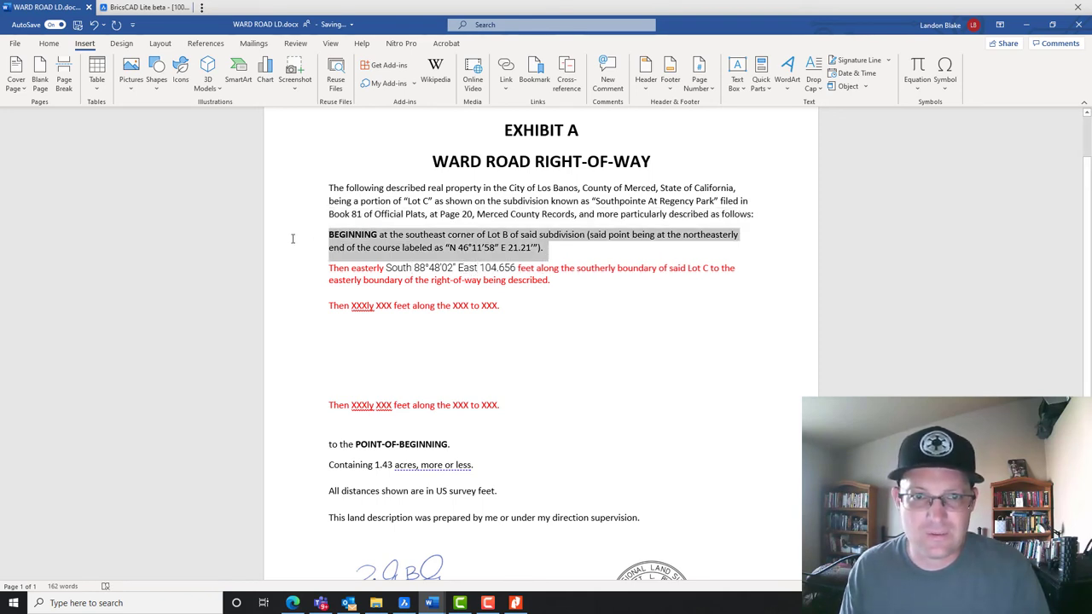
click(52, 45)
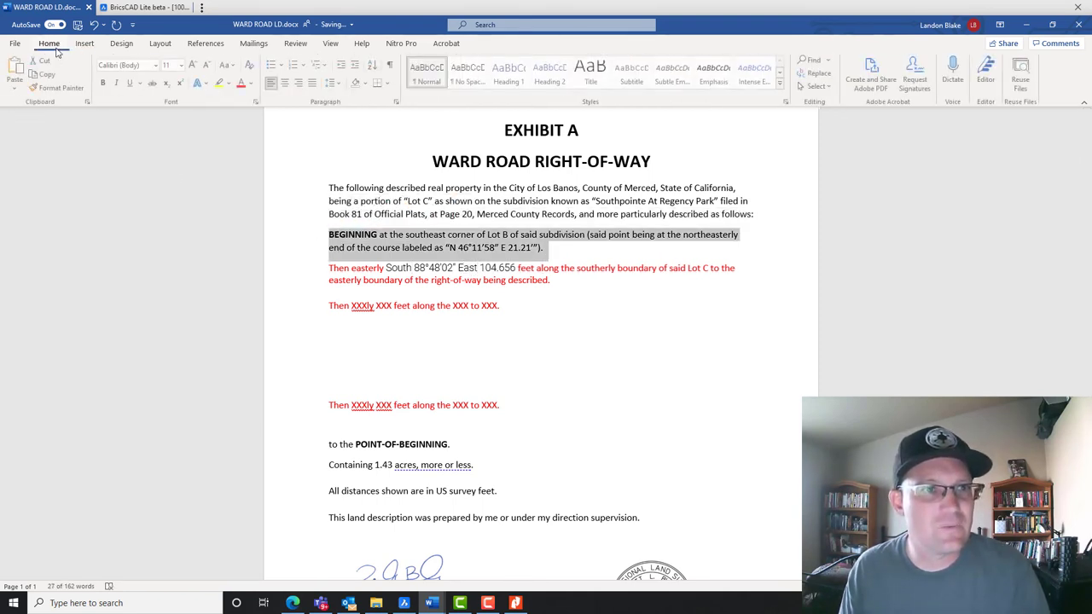
click(58, 88)
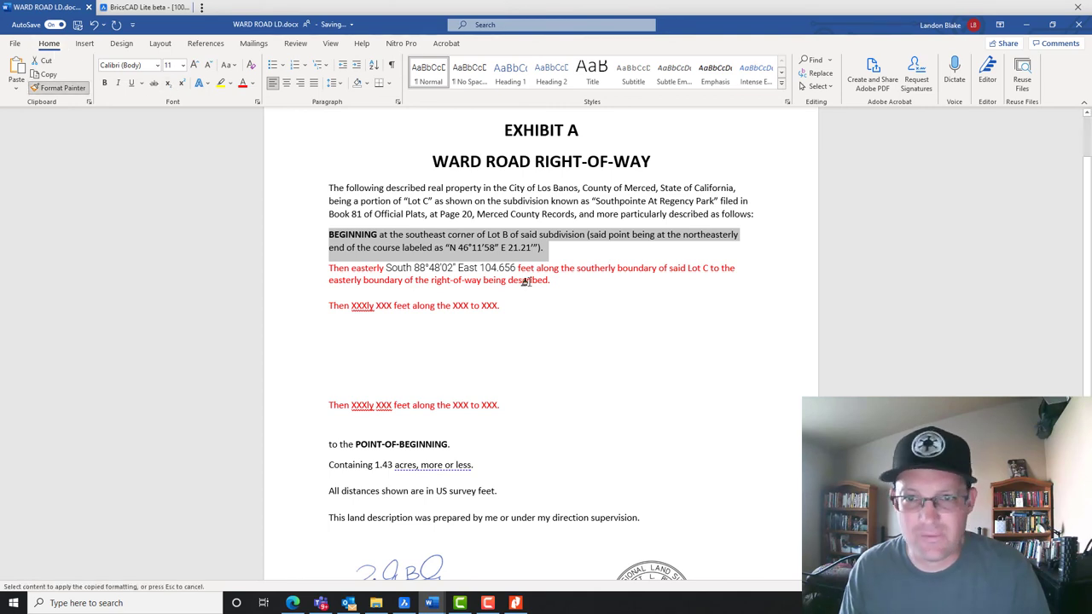
drag(561, 281, 328, 270)
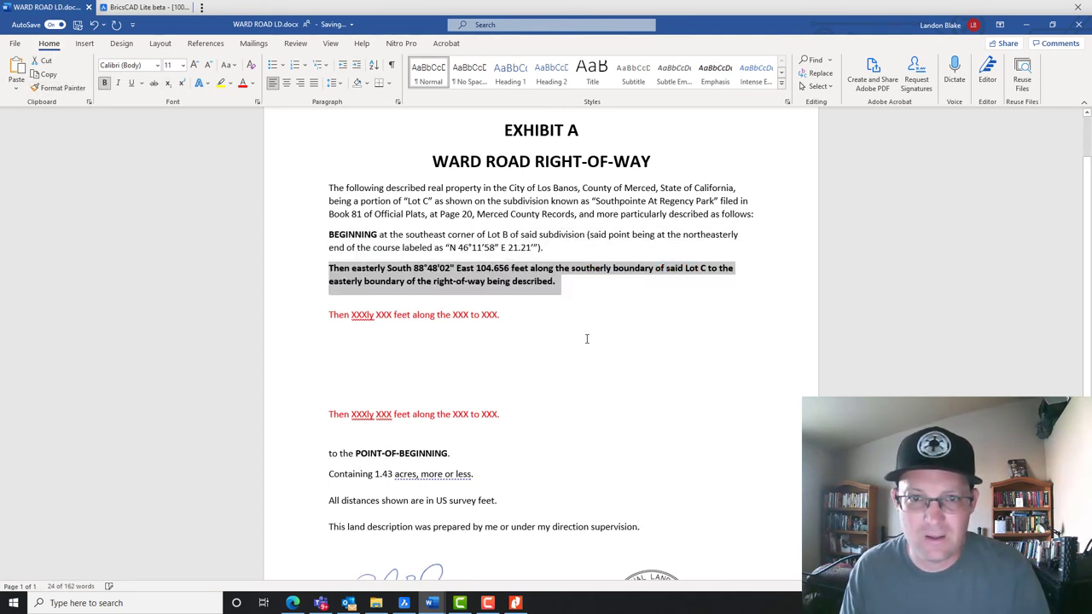
key(ctrl+b)
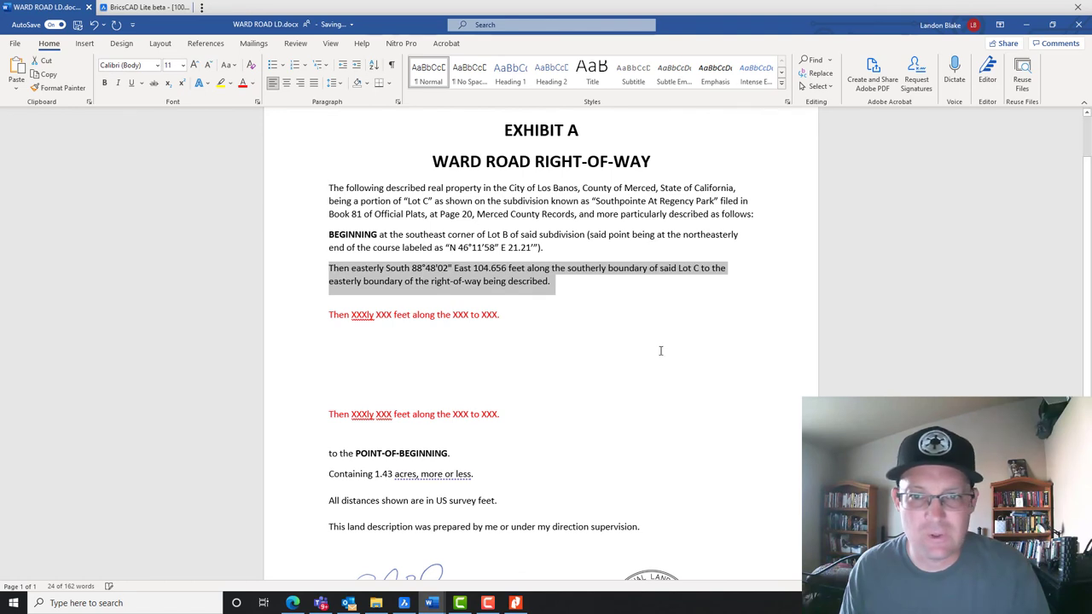
Check the Lot C boundary on 81_OP_21.pdf in Nitro Pro for the next red course line, and return to the Word document
click(553, 314)
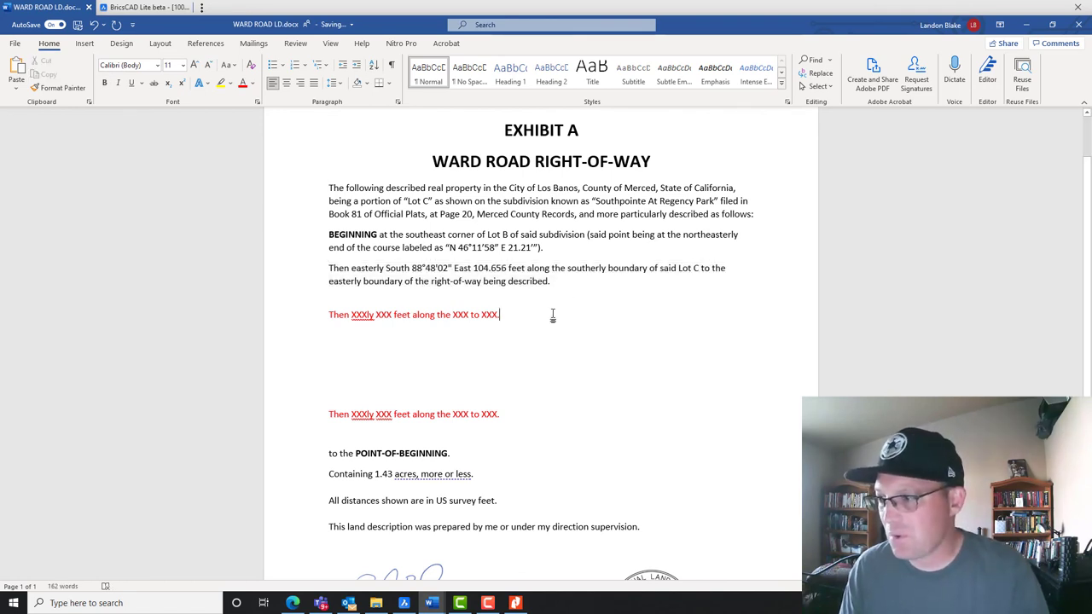
mouse_move(459, 604)
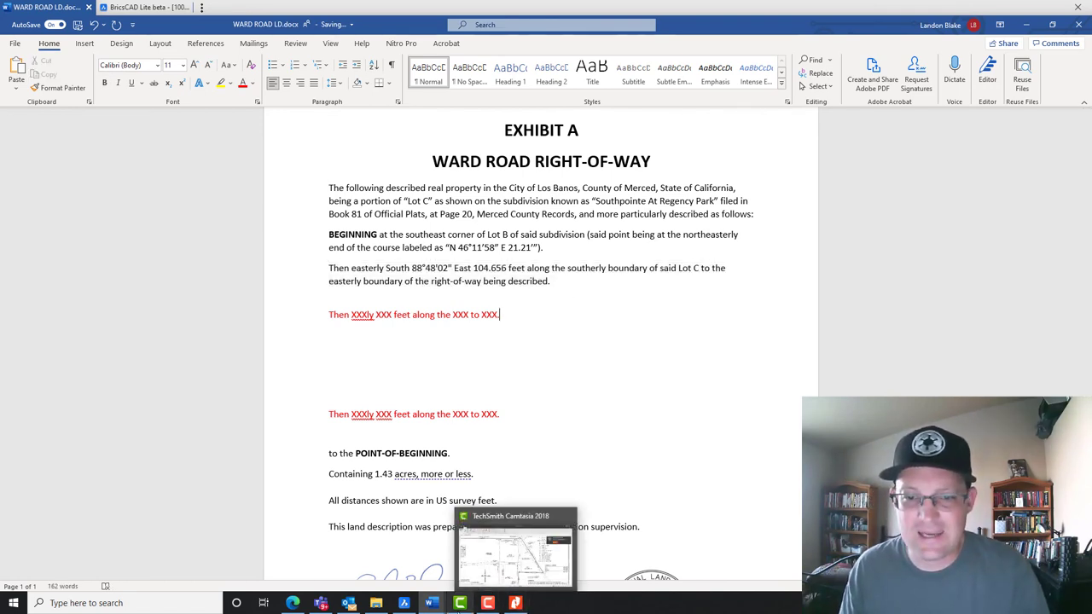
click(514, 603)
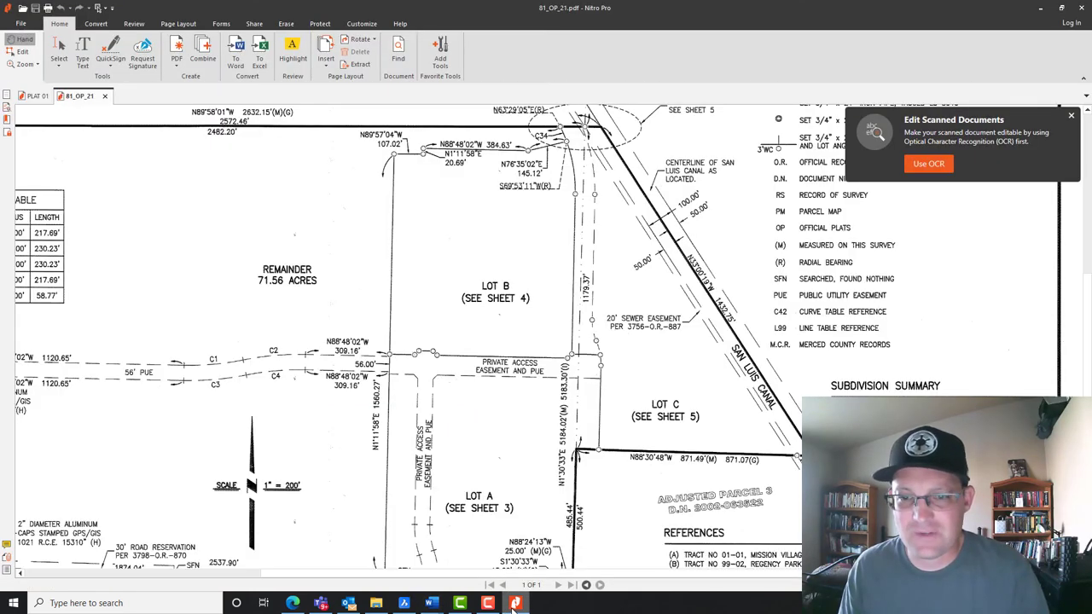
click(514, 603)
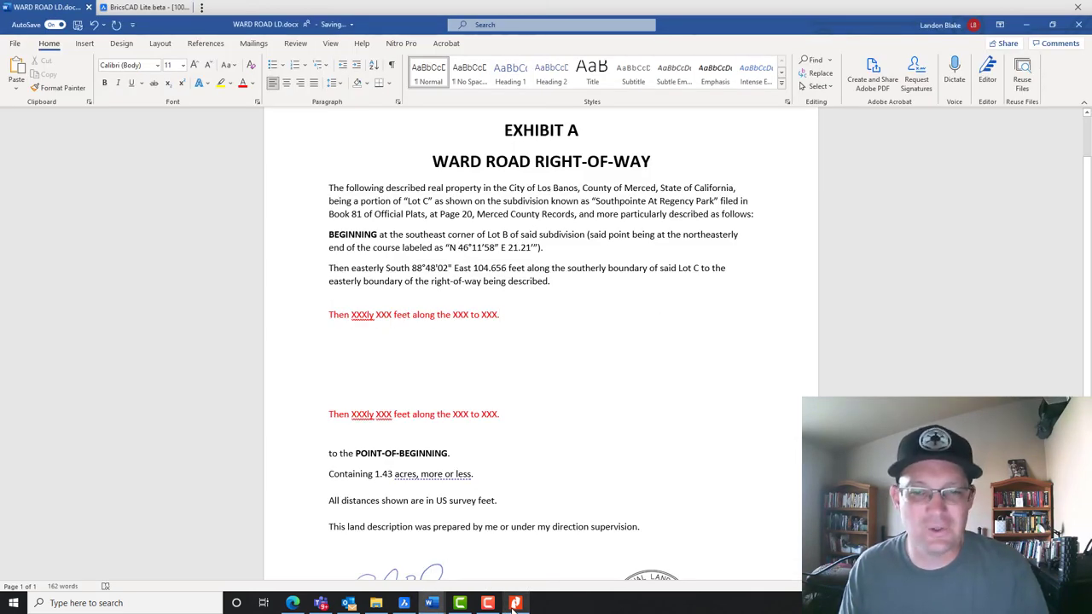